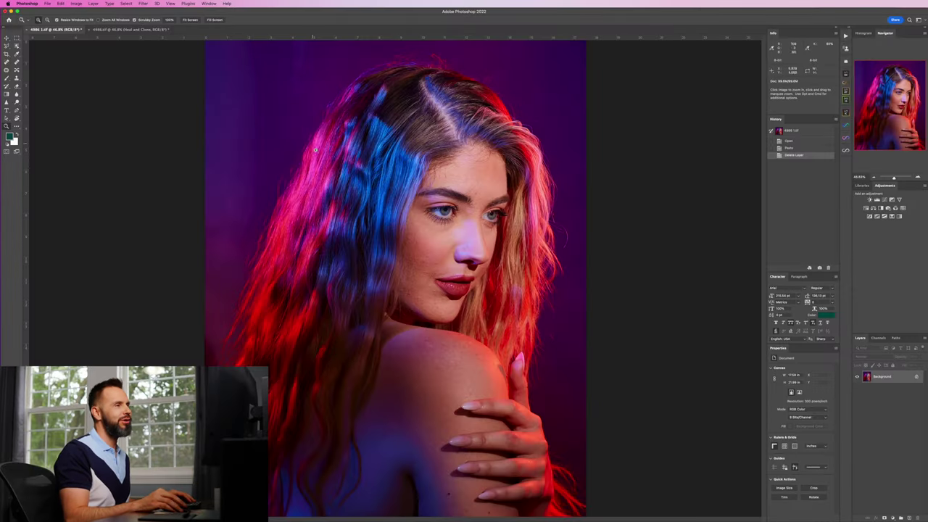
Step: Outline the shoulder area beside the thumb with the Polygonal Lasso tool and invert the selection
drag(491, 370, 505, 366)
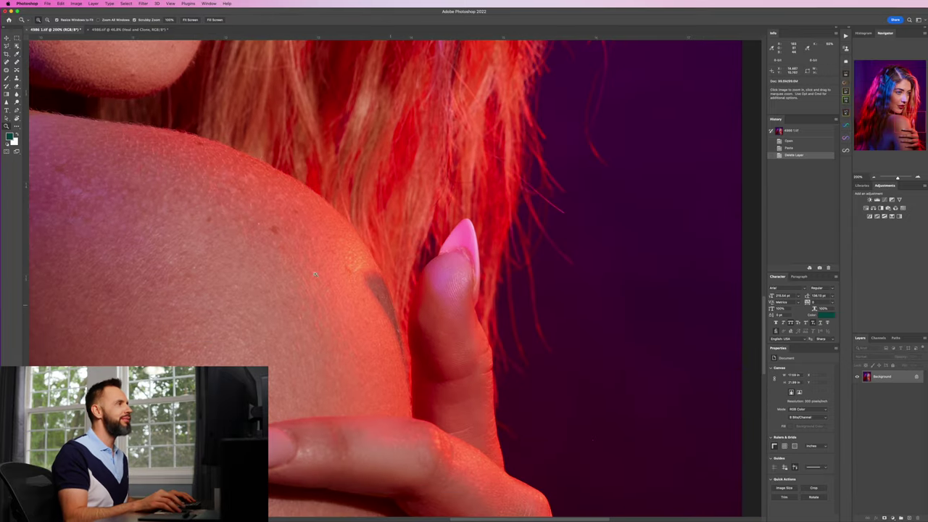
click(7, 46)
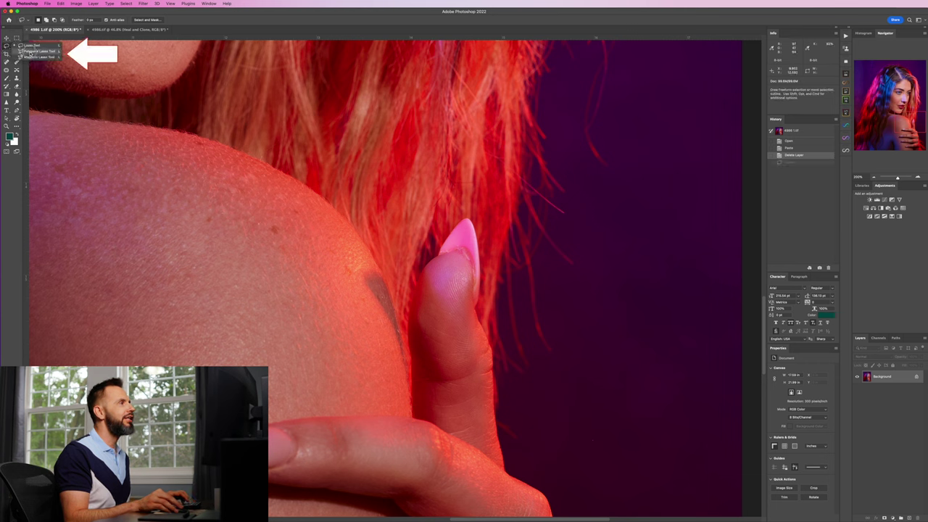
click(22, 52)
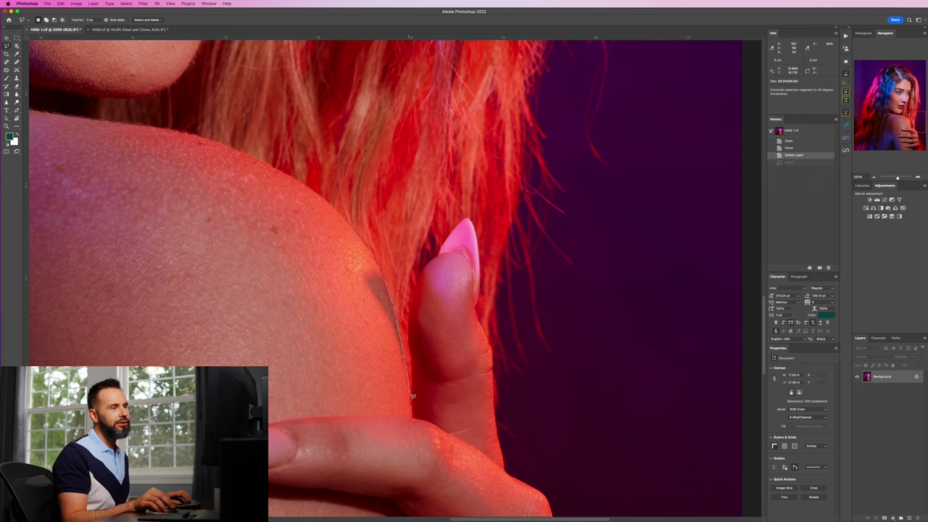
click(413, 412)
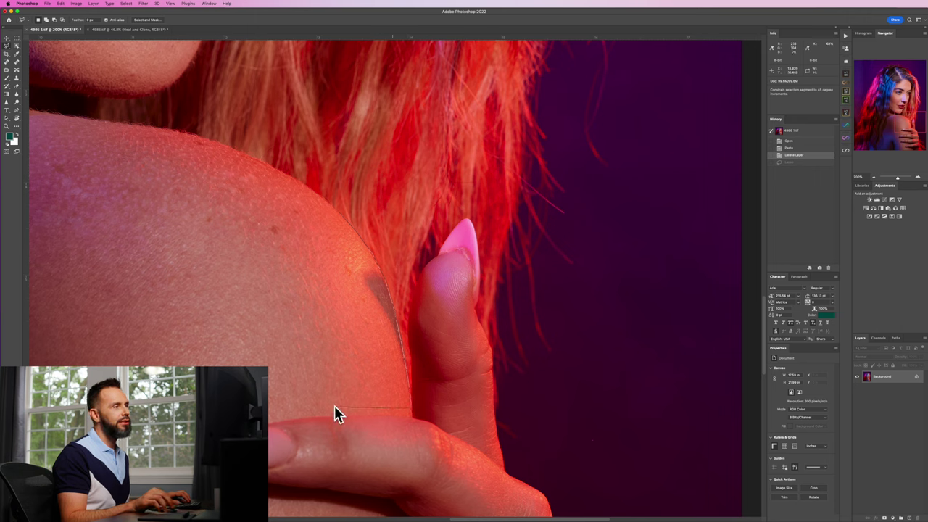
double_click(207, 210)
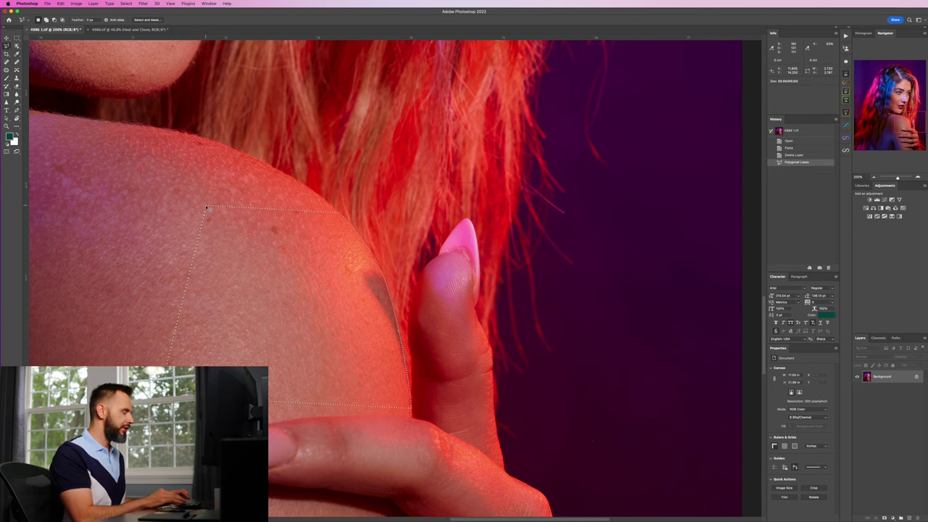
key(super+shift+i)
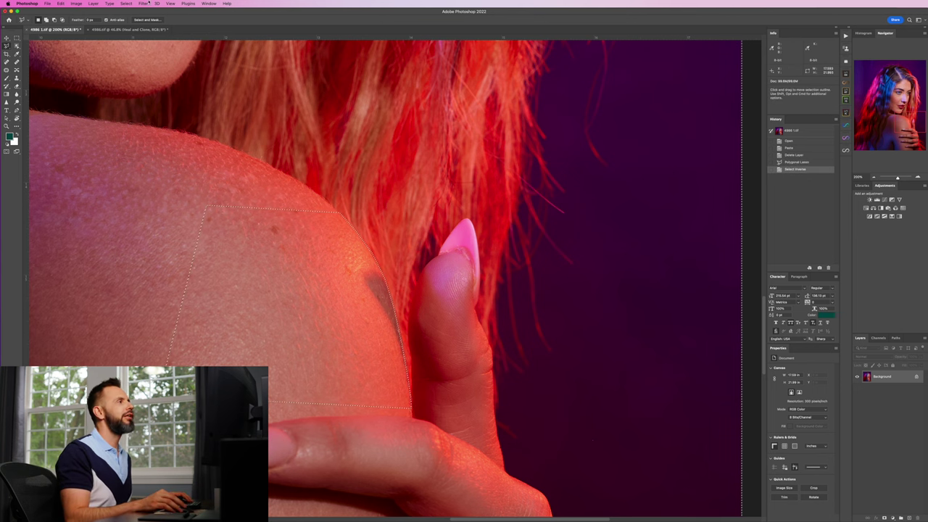
Step: Open the Liquify filter with the shoulder area masked and frame the thumb closely at 300%
click(143, 4)
click(154, 63)
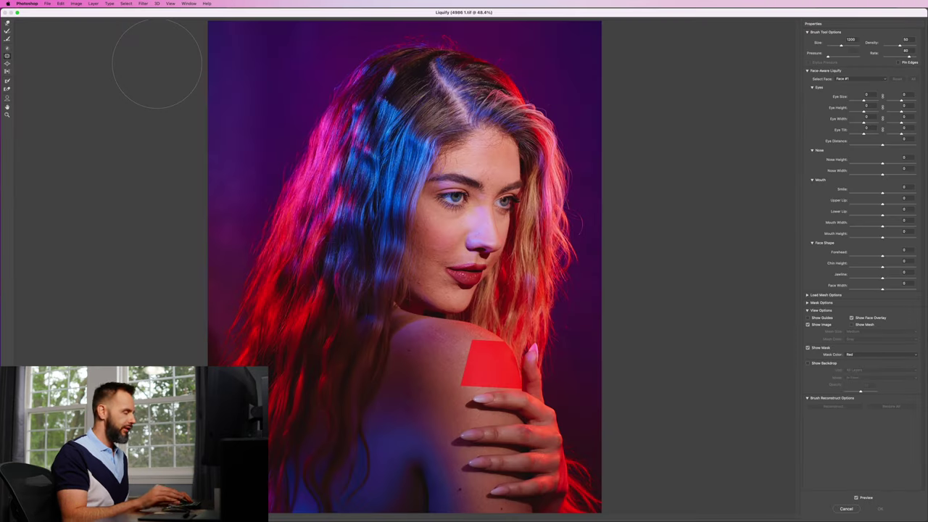
key(super+1)
scroll(103, 116, down, 5)
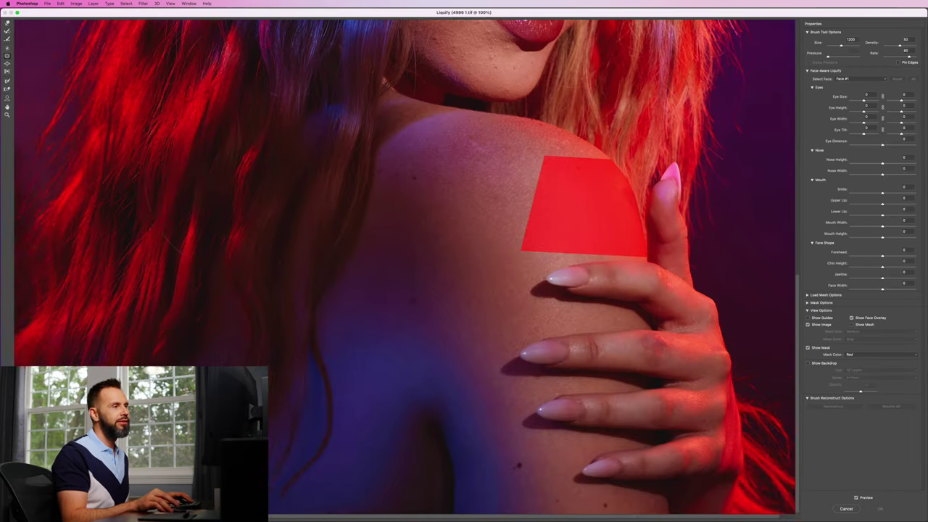
scroll(221, 176, right, 1)
scroll(222, 176, up, 3)
key(super+equal)
key(super+equal)
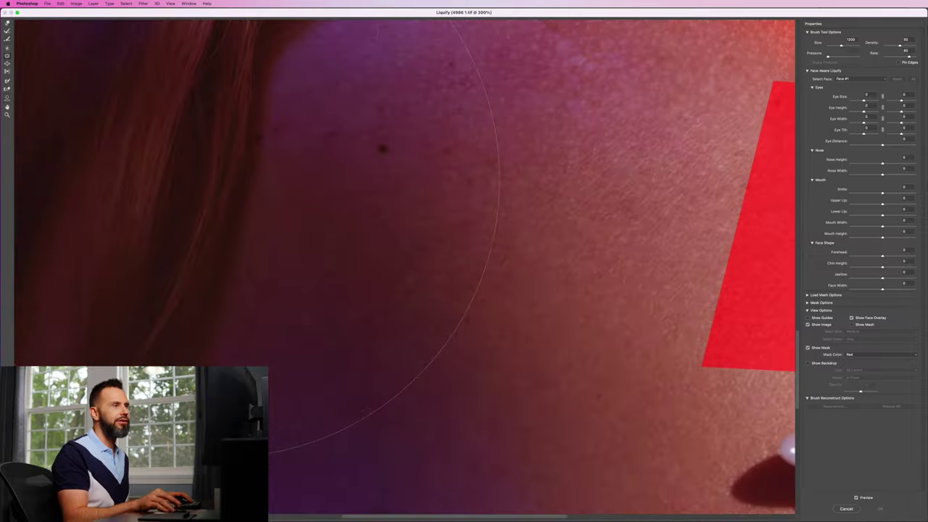
scroll(258, 210, right, 10)
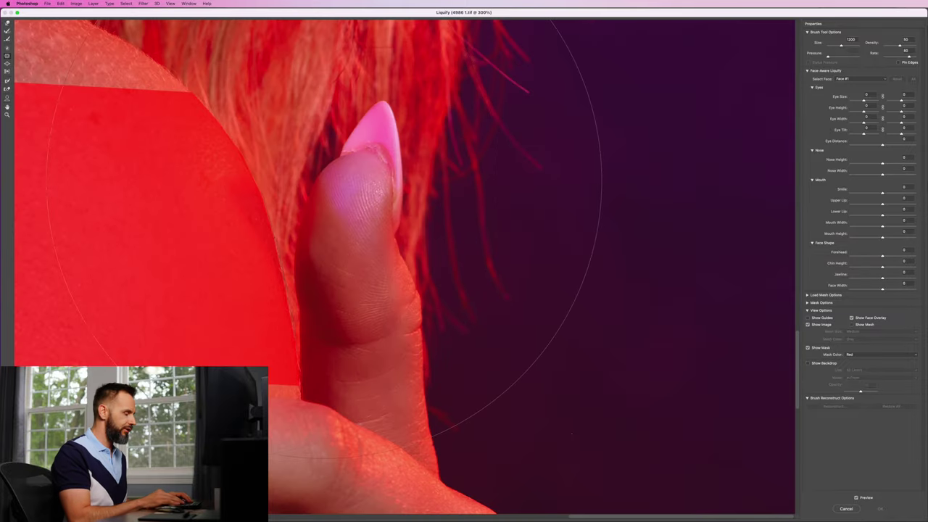
Step: Choose the Forward Warp tool and set its brush size to 800
key(bracketleft)
key(bracketleft)
key(bracketleft)
key(bracketleft)
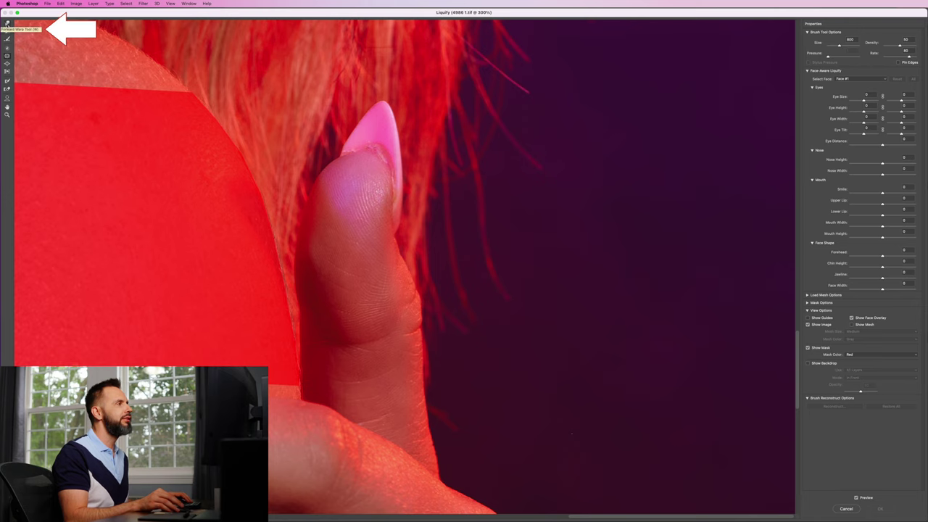
key(bracketright)
key(bracketright)
key(bracketright)
key(bracketright)
key(bracketright)
key(bracketright)
key(bracketleft)
key(bracketleft)
key(bracketleft)
key(bracketleft)
key(bracketleft)
key(bracketleft)
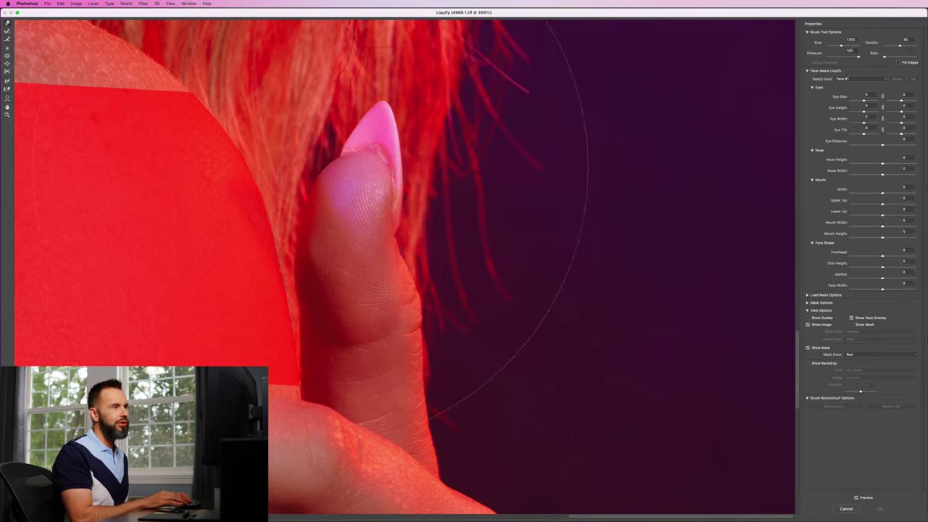
key(bracketright)
key(bracketright)
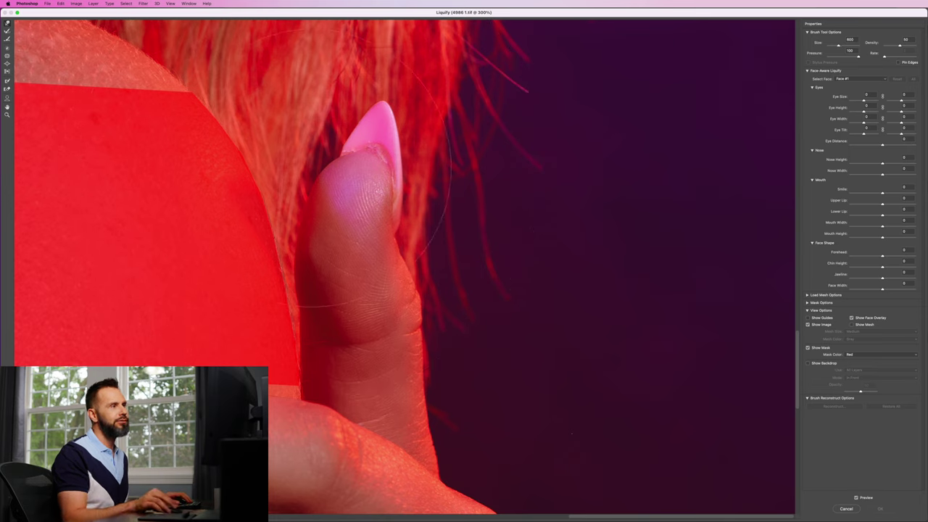
key(bracketright)
key(bracketright)
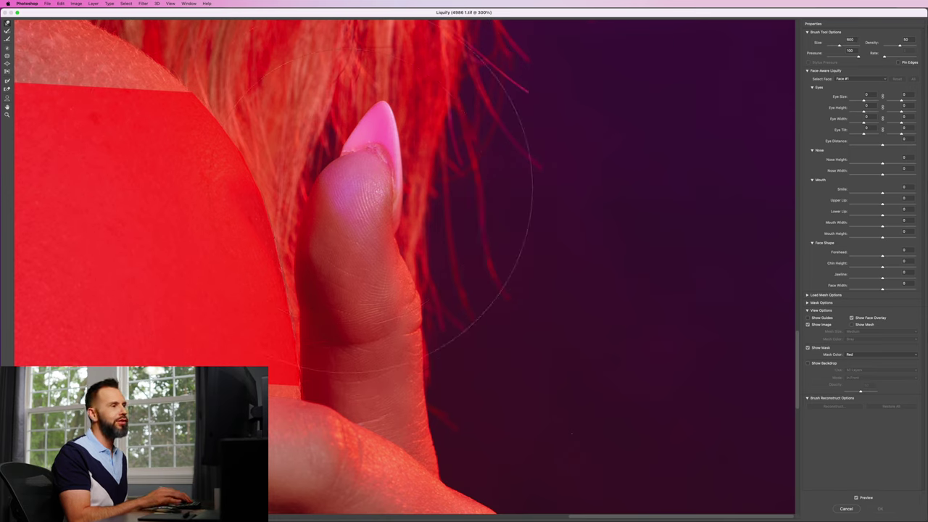
Step: Try pushing the thumb toward the shoulder with the size 800 brush and undo the warp
drag(381, 206, 319, 190)
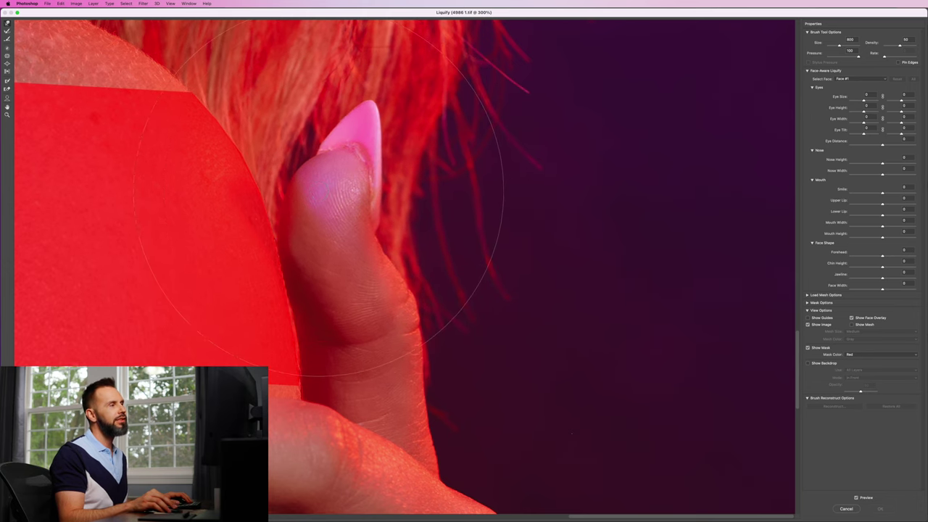
key(super+alt+z)
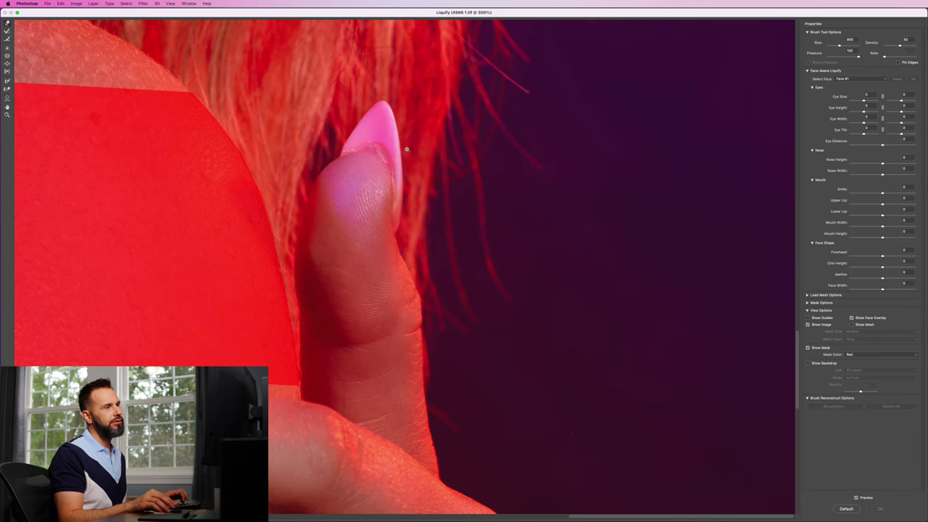
key(super+shift+z)
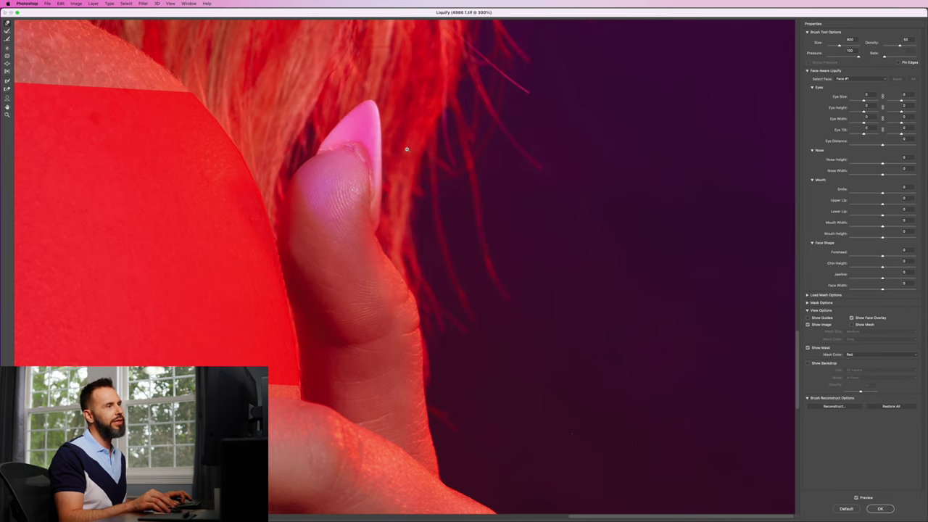
key(super+alt+z)
drag(369, 149, 340, 149)
key(super+z)
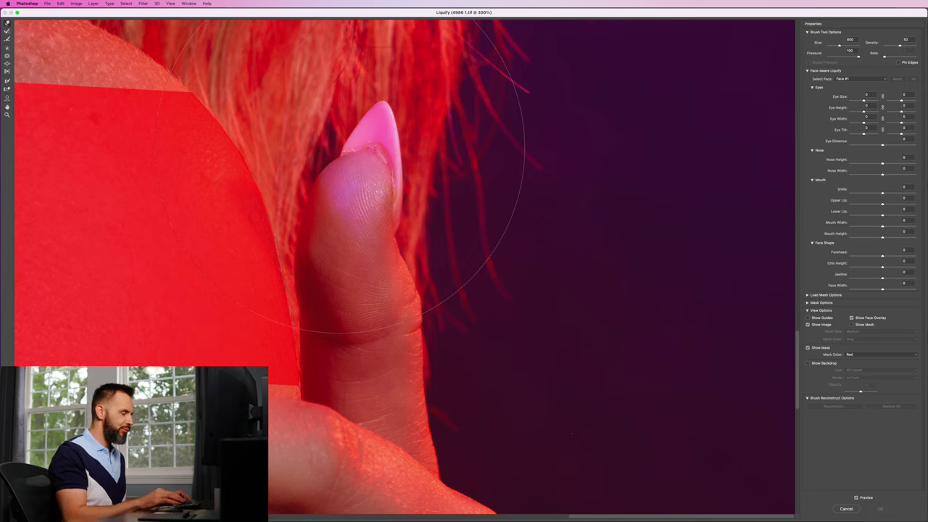
Step: Enlarge the warp brush to 1100 and push the whole thumb inward against the masked shoulder
key(bracketright)
key(bracketright)
key(bracketright)
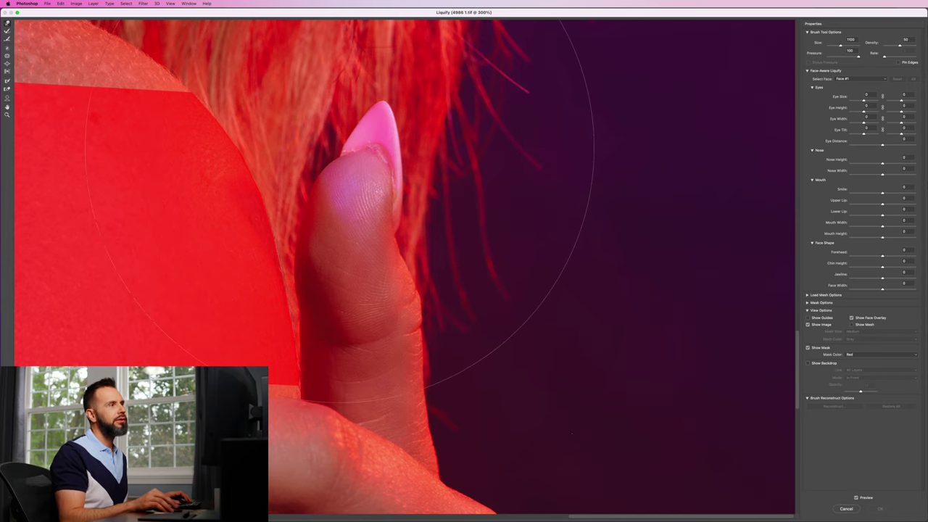
drag(383, 140, 351, 140)
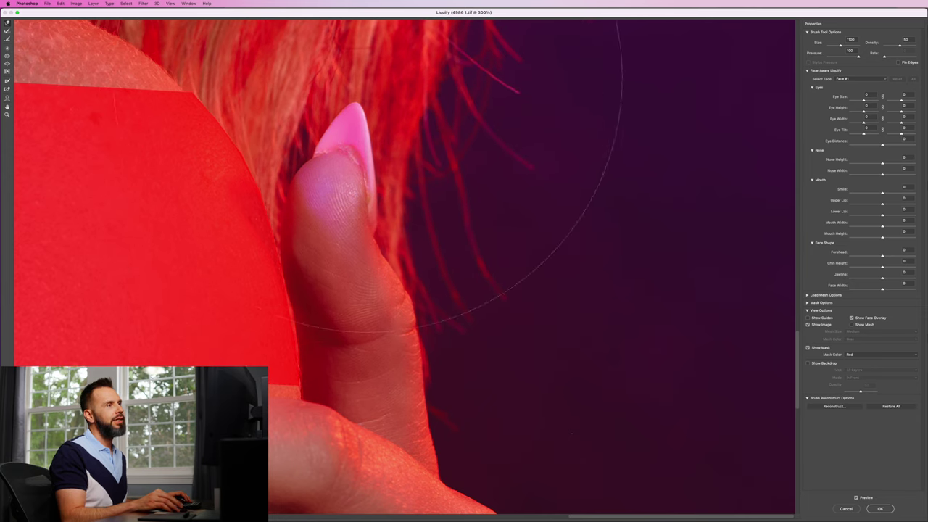
Step: Reduce the warp brush to 300 and nudge the thumbnail slightly toward the shoulder
key(bracketleft)
key(bracketleft)
key(bracketleft)
key(bracketleft)
key(bracketleft)
key(bracketleft)
key(bracketleft)
key(bracketleft)
drag(354, 124, 349, 122)
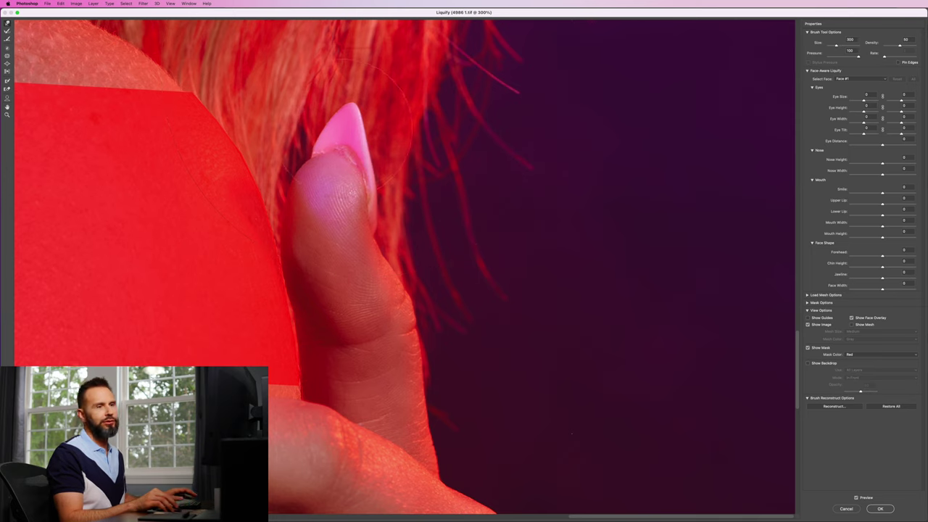
Step: Apply the Liquify warp, comparing the reshaped thumb with the original in the preview and the history
click(857, 498)
click(857, 498)
click(857, 498)
click(858, 498)
click(858, 498)
click(857, 498)
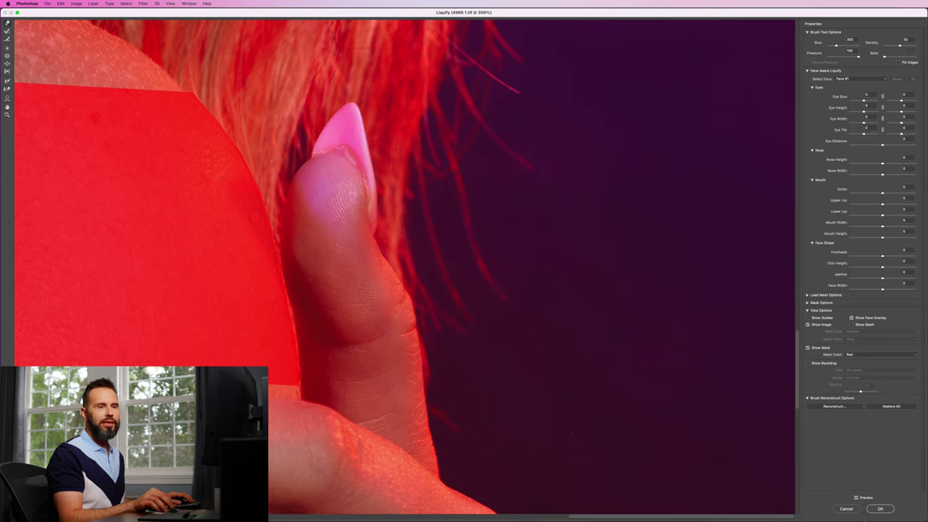
click(886, 511)
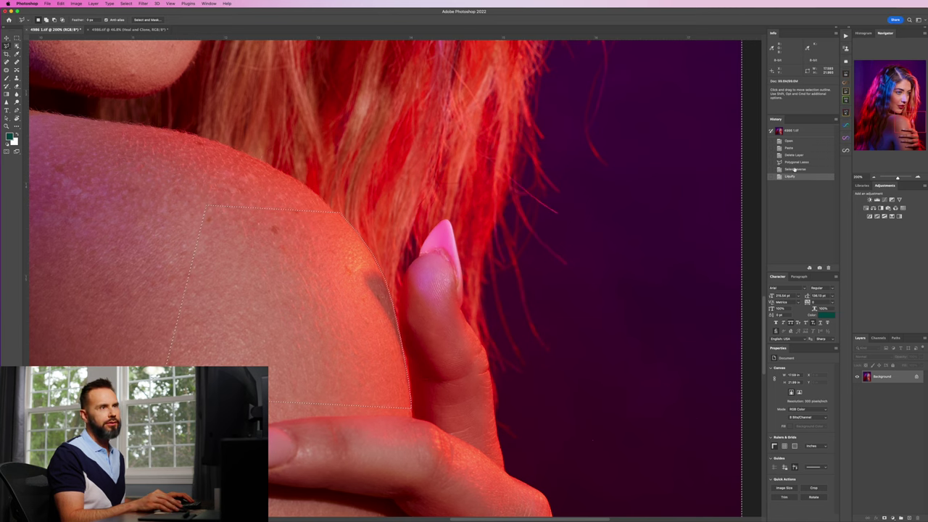
click(794, 169)
click(792, 177)
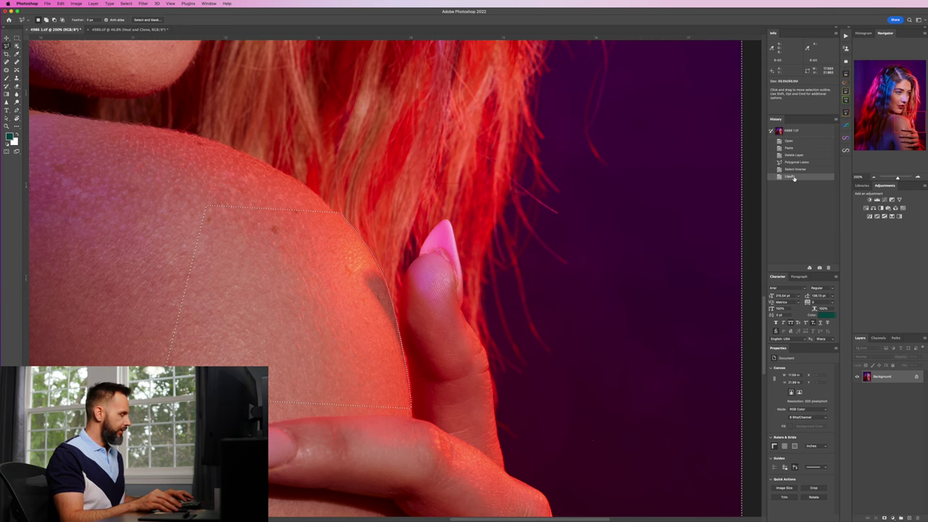
Step: Invert the selection back to the shoulder area and deselect it
key(super+d)
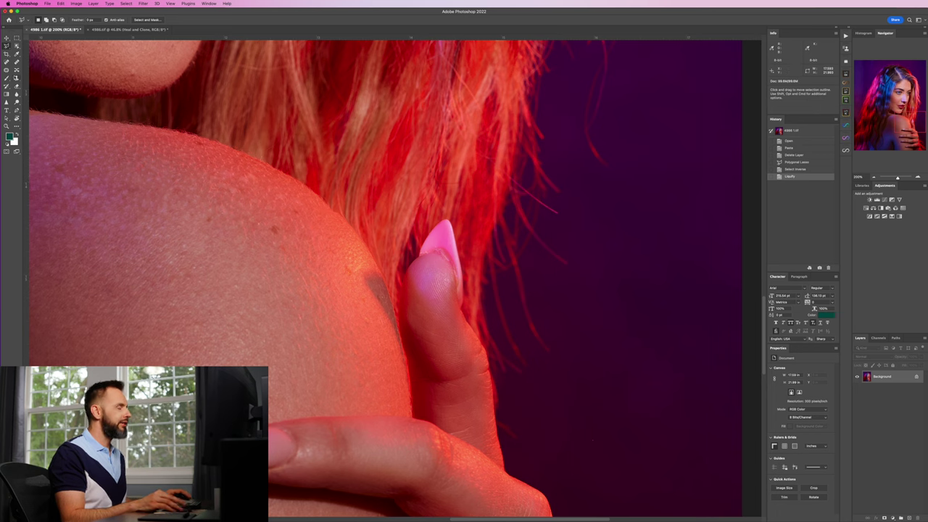
key(shift+super+i)
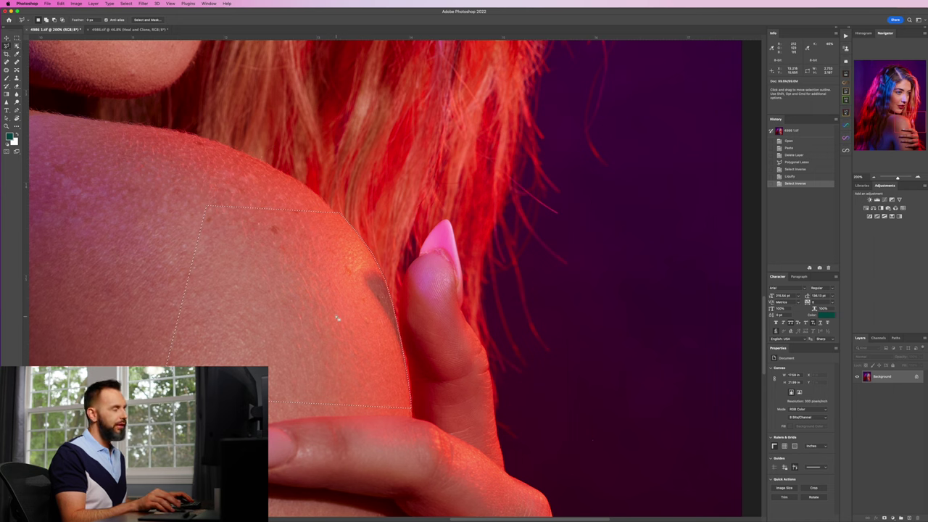
key(super+d)
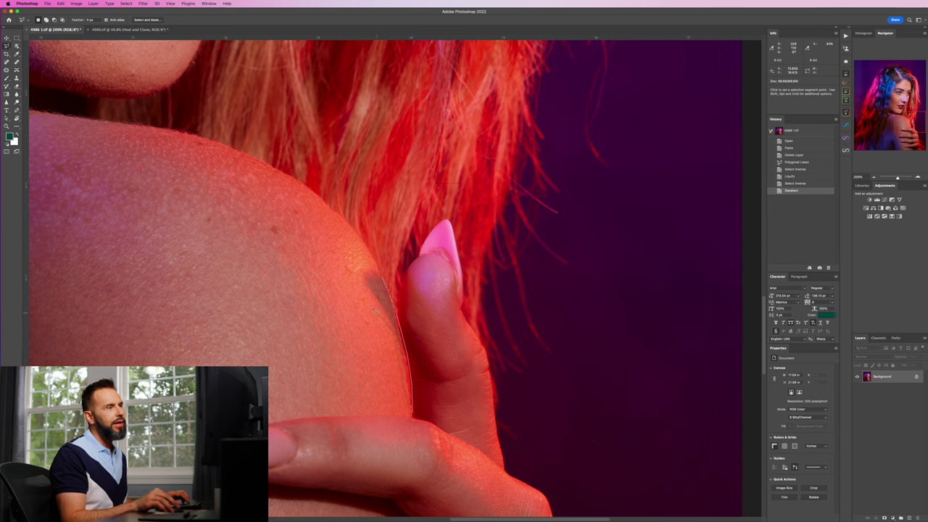
Step: Outline the dark shadow along the shoulder's edge with the Polygonal Lasso and open Content-Aware Fill for it
click(346, 265)
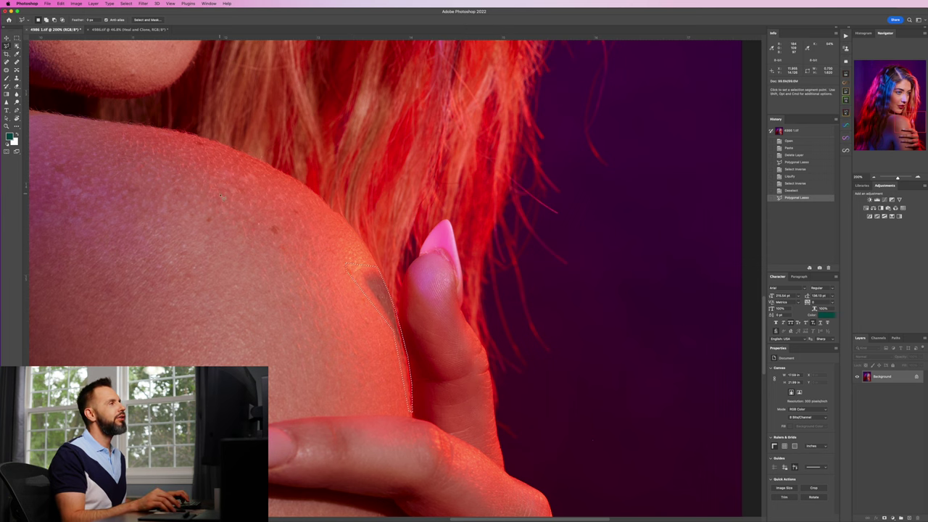
click(61, 4)
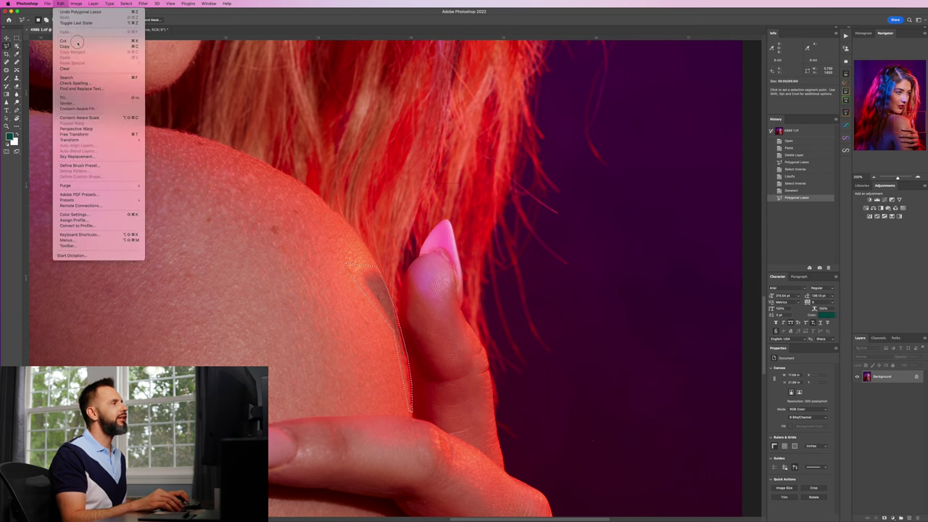
click(91, 109)
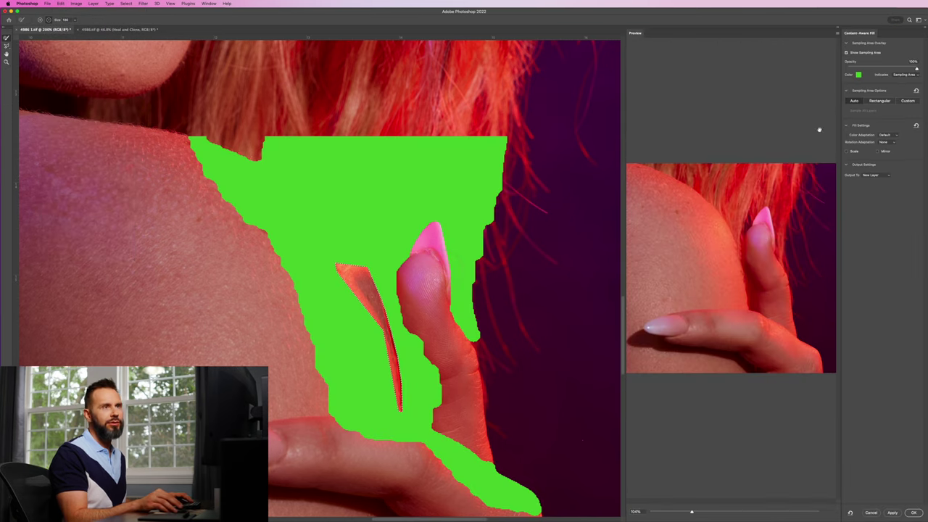
scroll(802, 123, up, 5)
scroll(601, 292, left, 3)
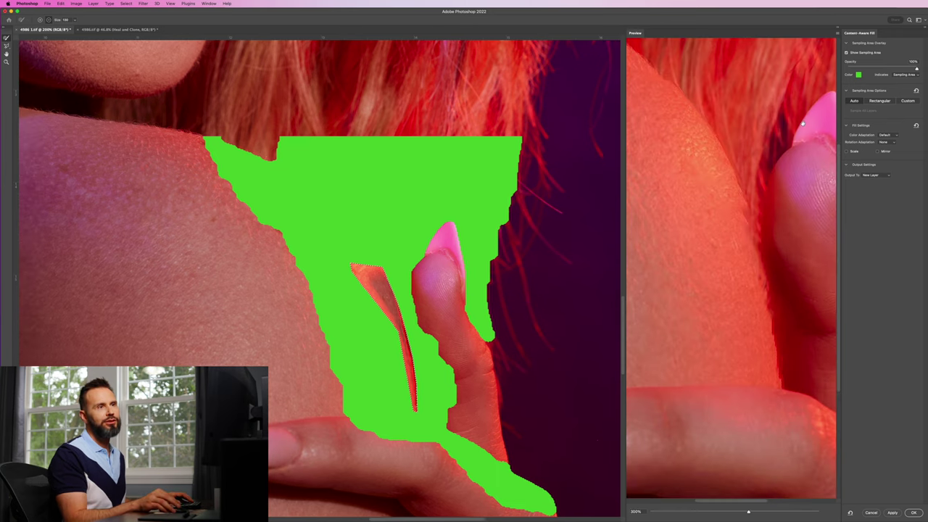
Step: Exclude the hair, thumb and fingers from the sampling area and apply the shadow fill to a new layer
mouse_move(433, 297)
mouse_down()
mouse_move(405, 166)
mouse_move(380, 136)
mouse_move(435, 247)
mouse_move(437, 268)
mouse_move(349, 153)
mouse_move(299, 138)
mouse_move(405, 221)
mouse_move(414, 217)
mouse_move(430, 142)
mouse_move(423, 102)
mouse_move(432, 183)
mouse_move(454, 248)
mouse_move(470, 202)
mouse_move(473, 109)
mouse_move(462, 160)
mouse_move(457, 137)
mouse_move(542, 137)
mouse_move(515, 342)
mouse_move(502, 254)
mouse_move(505, 161)
mouse_move(503, 224)
mouse_up()
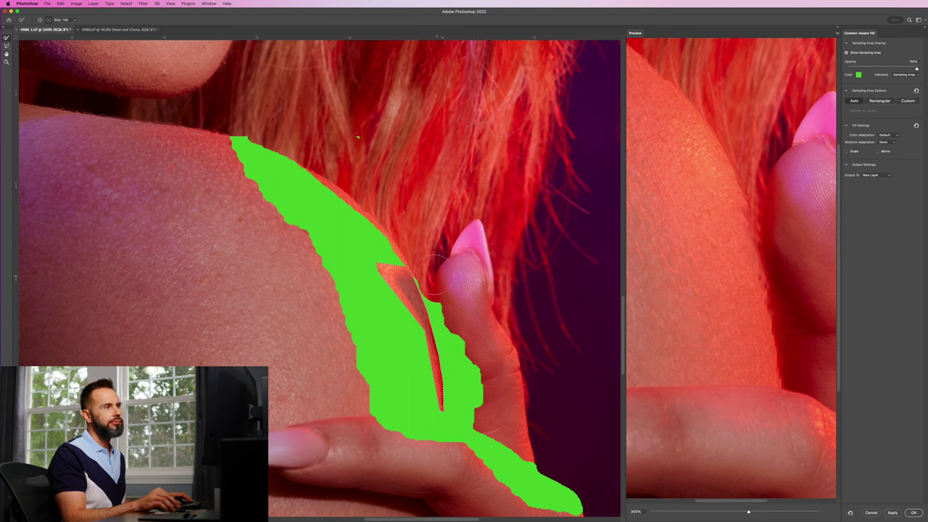
mouse_move(443, 307)
mouse_down()
mouse_move(462, 428)
mouse_move(395, 419)
mouse_move(485, 423)
mouse_move(493, 409)
mouse_move(488, 372)
mouse_move(484, 480)
mouse_move(496, 490)
mouse_move(540, 474)
mouse_move(577, 510)
mouse_move(528, 508)
mouse_up()
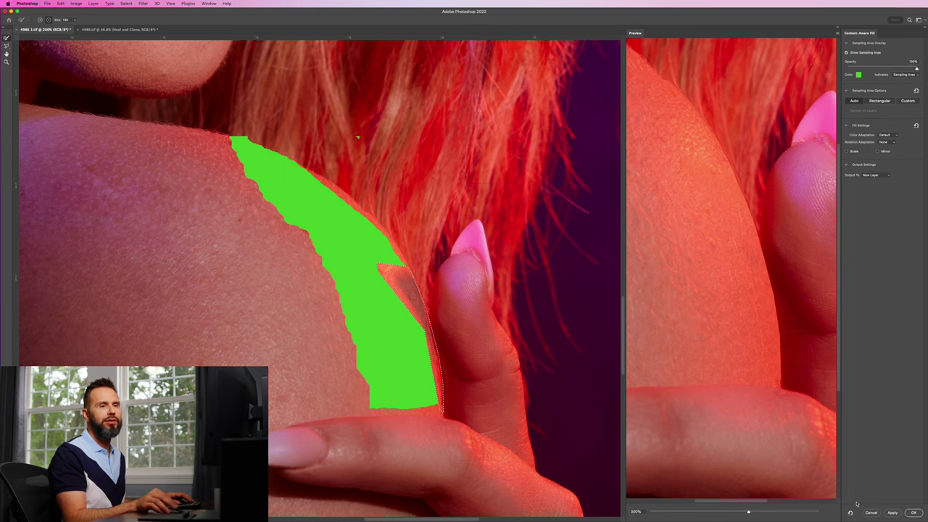
click(912, 513)
click(911, 512)
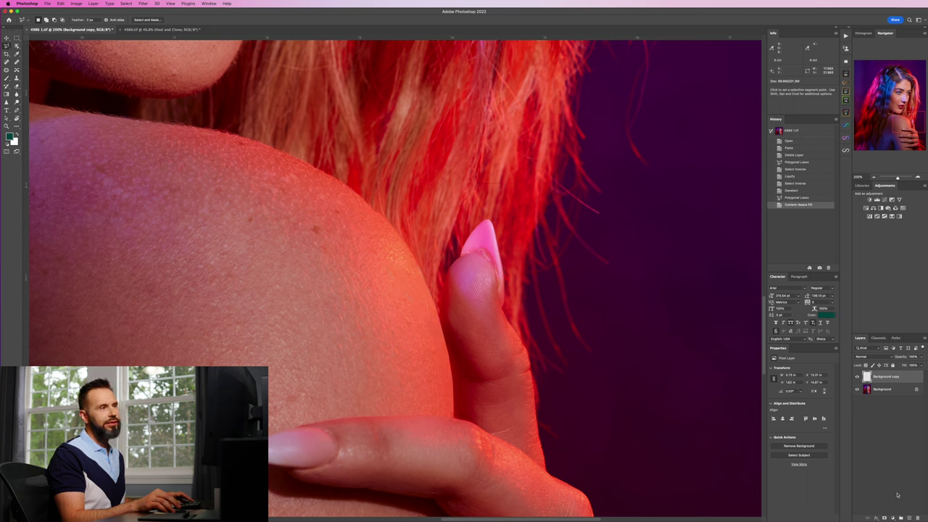
Step: Compare the original image with the Content-Aware Fill result through the history states
click(790, 132)
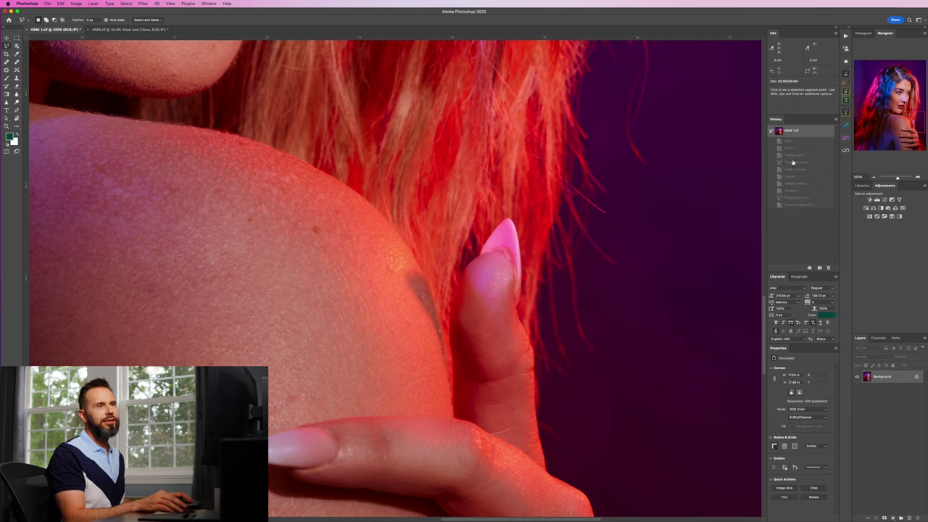
click(796, 206)
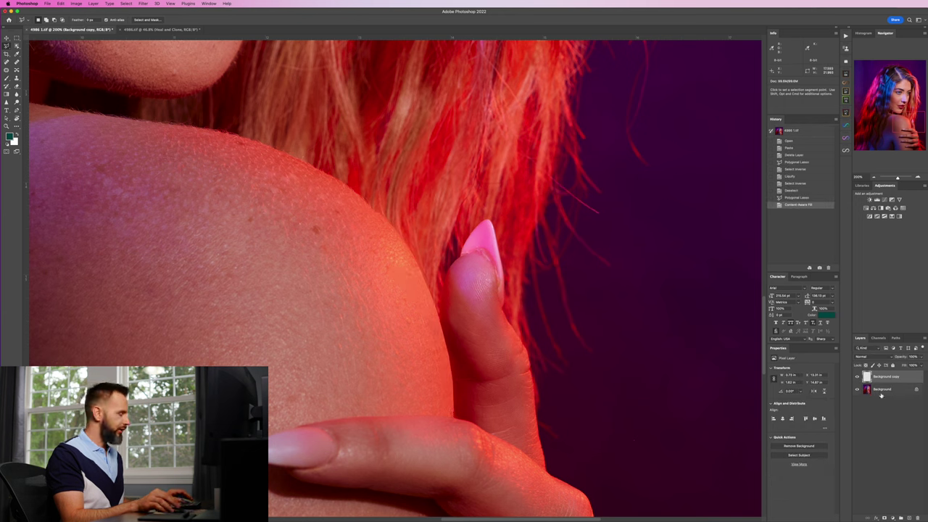
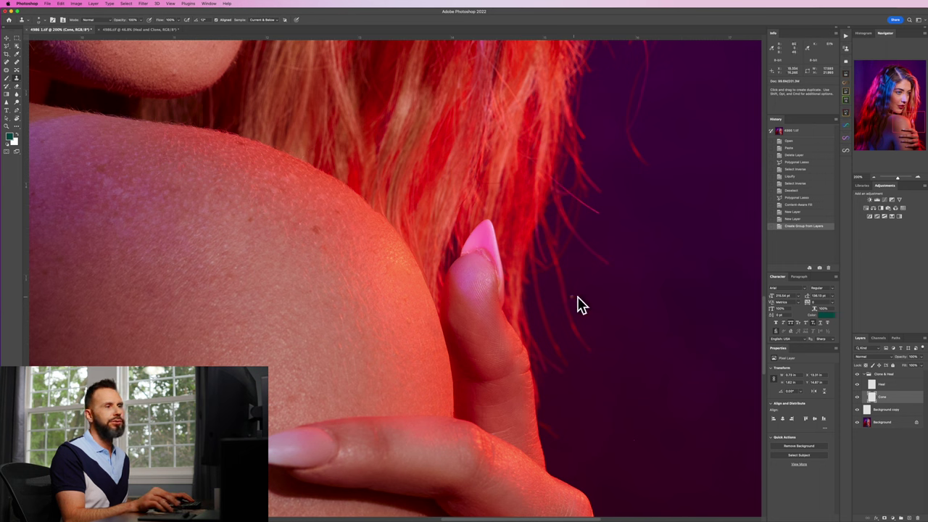
Step: Check the Clone Stamp brush's size and hardness, try a stroke beside the hair, and clear the leftover shoulder selection
right_click(621, 295)
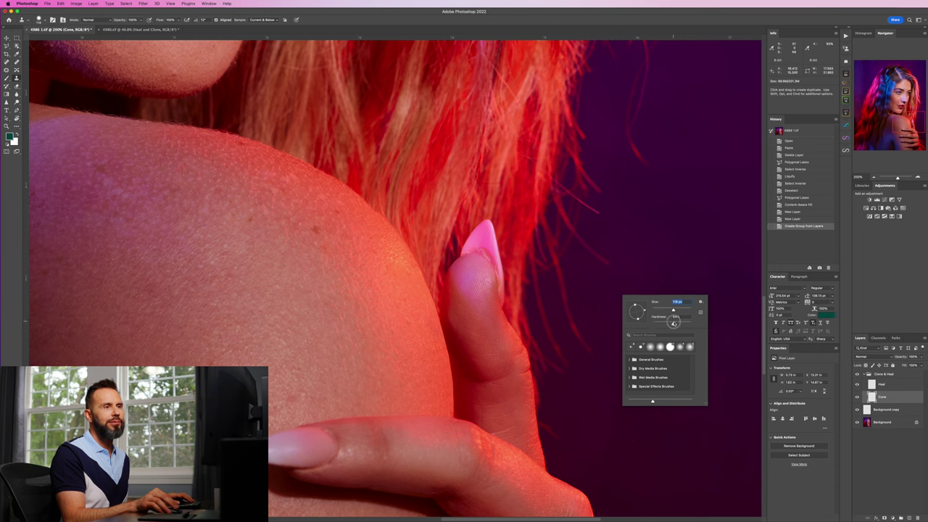
click(674, 276)
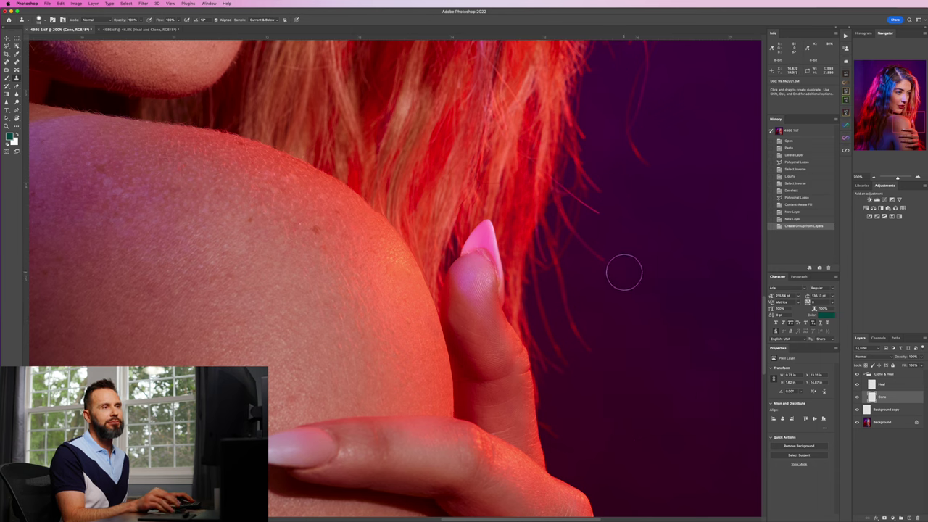
right_click(638, 284)
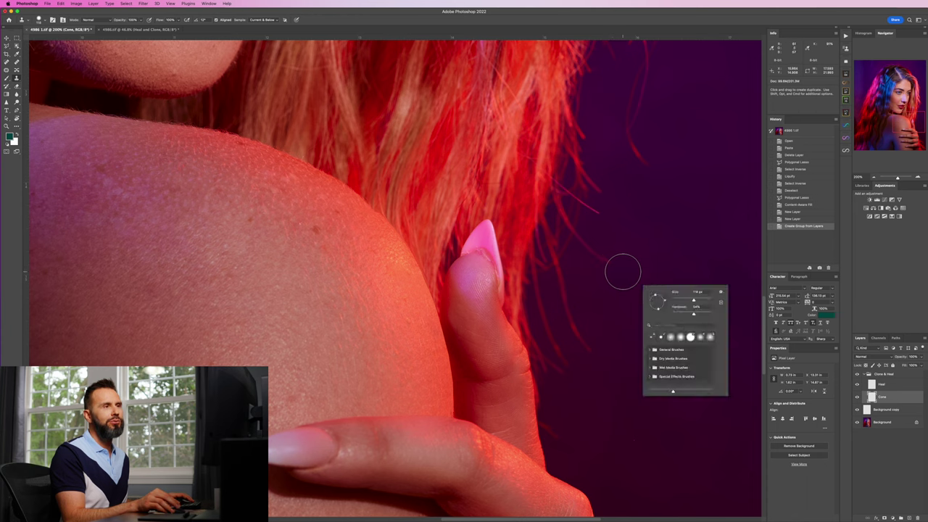
click(613, 266)
mouse_move(613, 266)
mouse_down()
mouse_move(592, 245)
mouse_move(621, 274)
mouse_up()
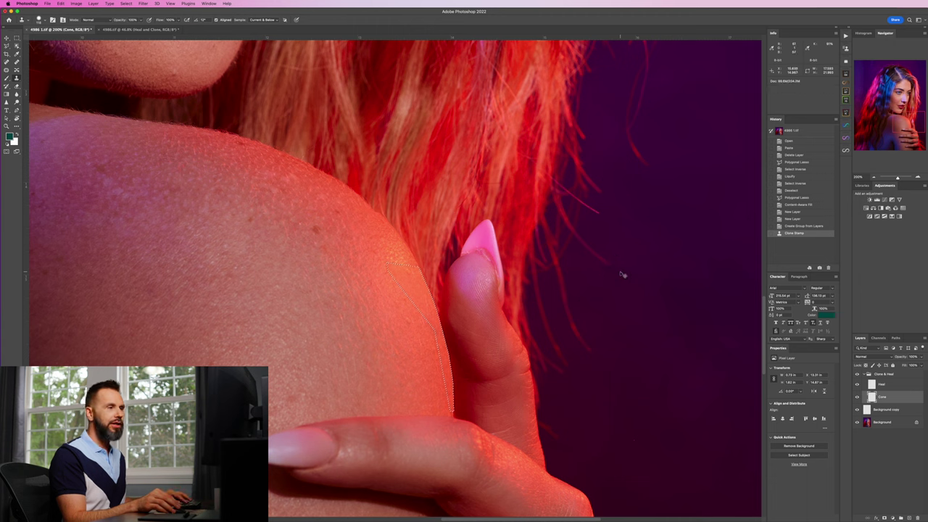
key(ctrl+d)
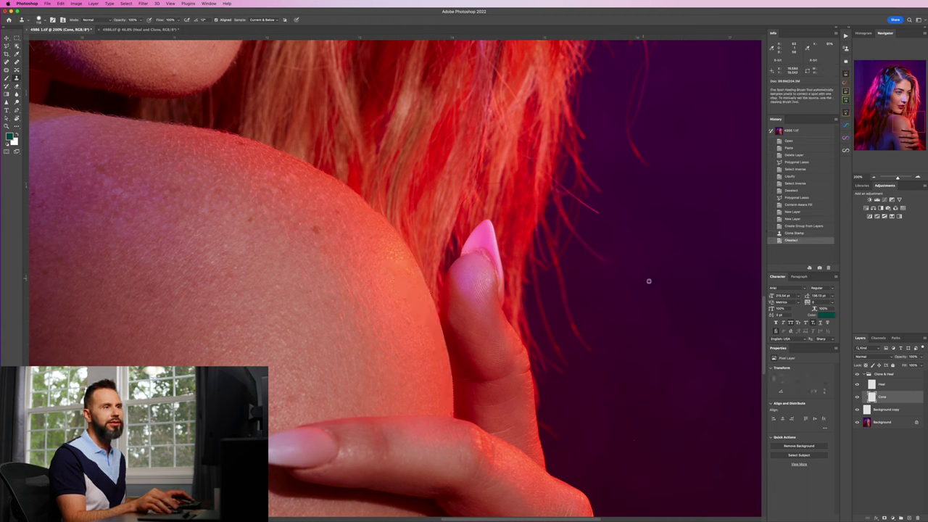
Step: Clone the purple background over the stray hairs beside the thumb and the lower hair edge
drag(611, 261, 583, 241)
mouse_move(601, 208)
mouse_down()
mouse_move(580, 169)
mouse_move(569, 240)
mouse_up()
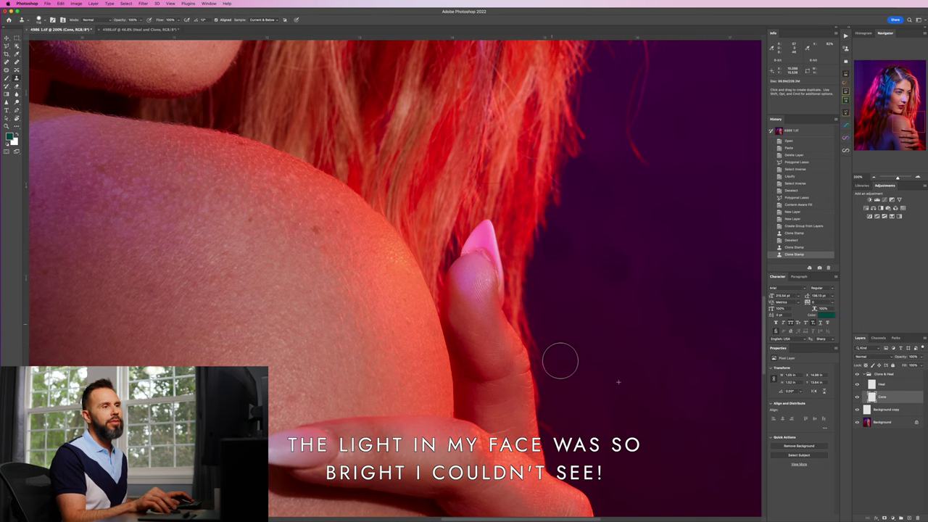
drag(561, 361, 575, 290)
Step: Clone out the long stray strand hanging away from the hair's outer edge above the thumb
scroll(580, 276, up, 5)
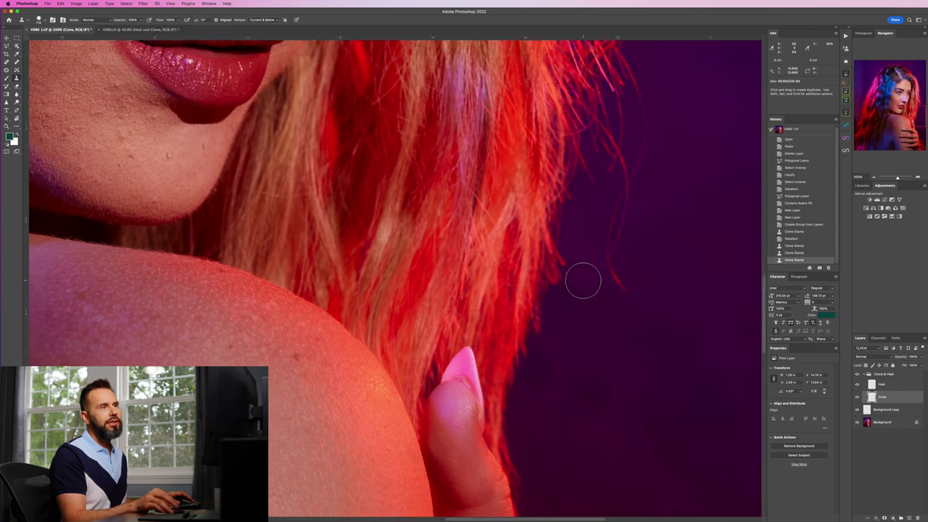
right_click(621, 306)
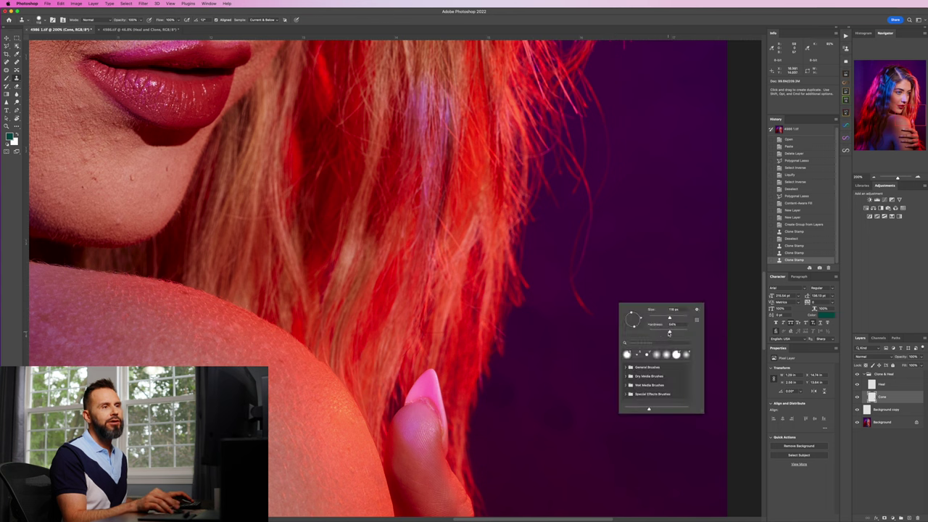
key(j)
key(Escape)
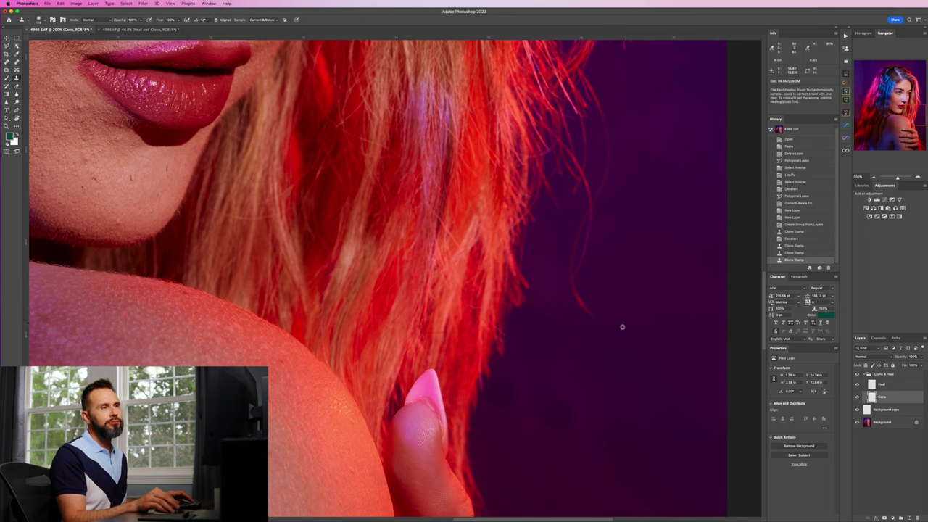
key(s)
mouse_move(592, 312)
mouse_down()
mouse_move(575, 271)
mouse_move(575, 241)
mouse_move(583, 232)
mouse_move(585, 240)
mouse_move(591, 214)
mouse_move(586, 179)
mouse_move(573, 188)
mouse_move(571, 178)
mouse_move(570, 200)
mouse_move(561, 195)
mouse_move(597, 182)
mouse_move(583, 197)
mouse_move(580, 183)
mouse_move(573, 198)
mouse_move(579, 255)
mouse_up()
Step: Undo the last clone stroke and redo it along the hair's edge with the brush hardness at 60%
scroll(613, 221, up, 5)
key(ctrl+z)
right_click(627, 250)
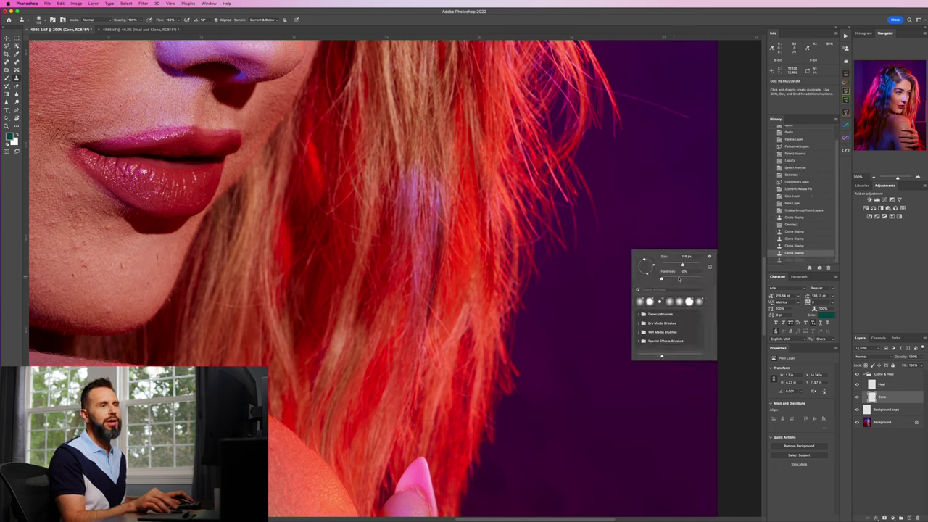
key(Return)
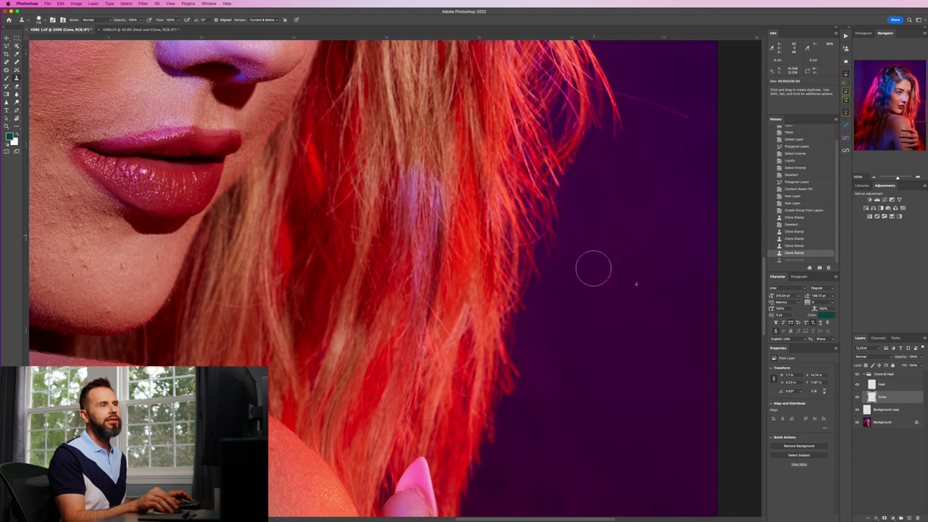
click(575, 222)
right_click(615, 234)
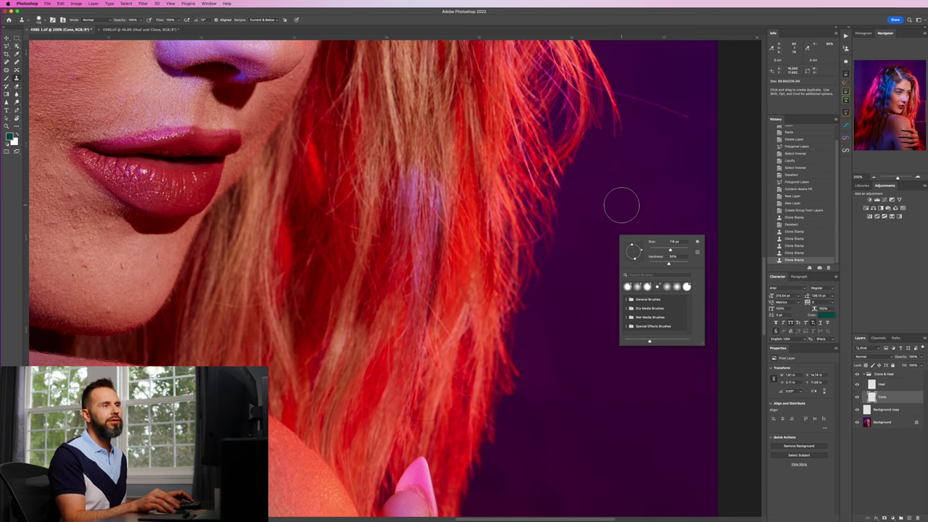
Step: Select the Heal layer and activate the Healing Brush tool for retouching the face
scroll(621, 206, up, 1)
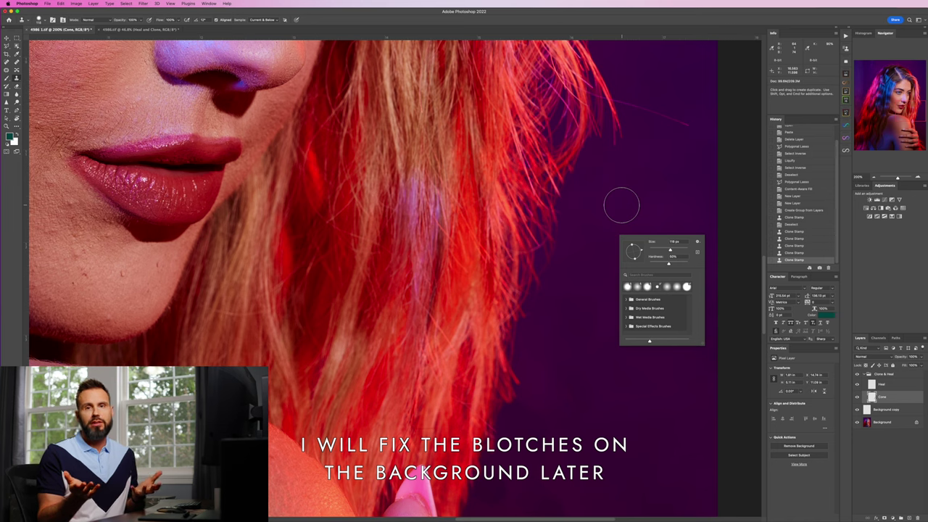
scroll(616, 206, up, 5)
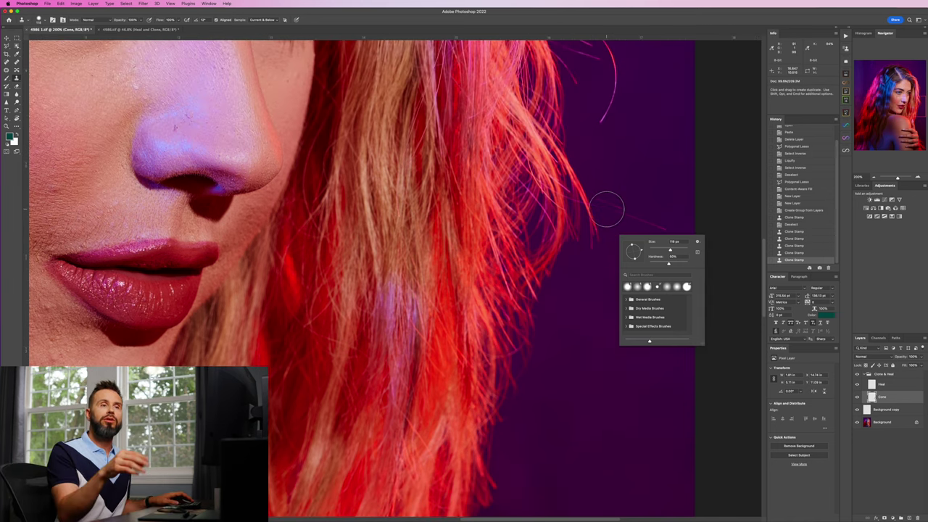
click(895, 388)
scroll(280, 286, up, 10)
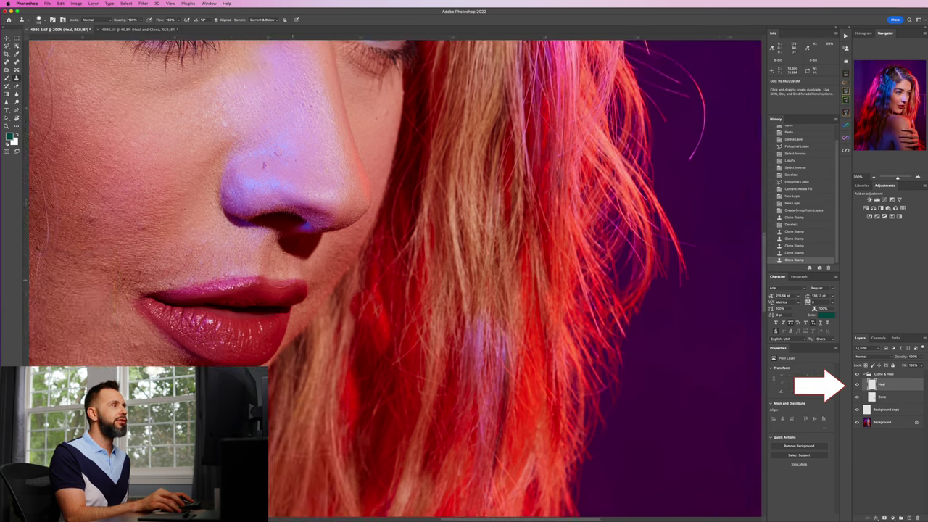
scroll(280, 272, up, 2)
scroll(280, 272, right, 3)
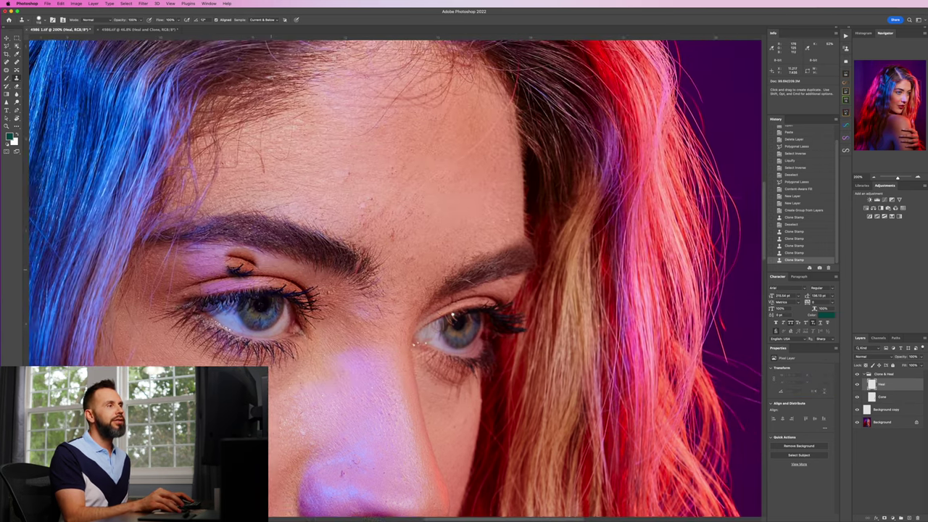
scroll(280, 276, down, 2)
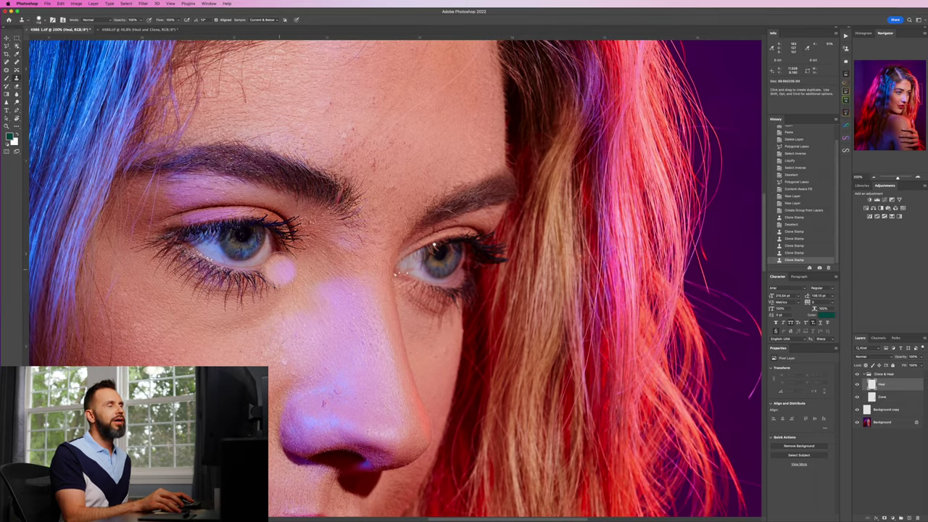
scroll(249, 266, right, 3)
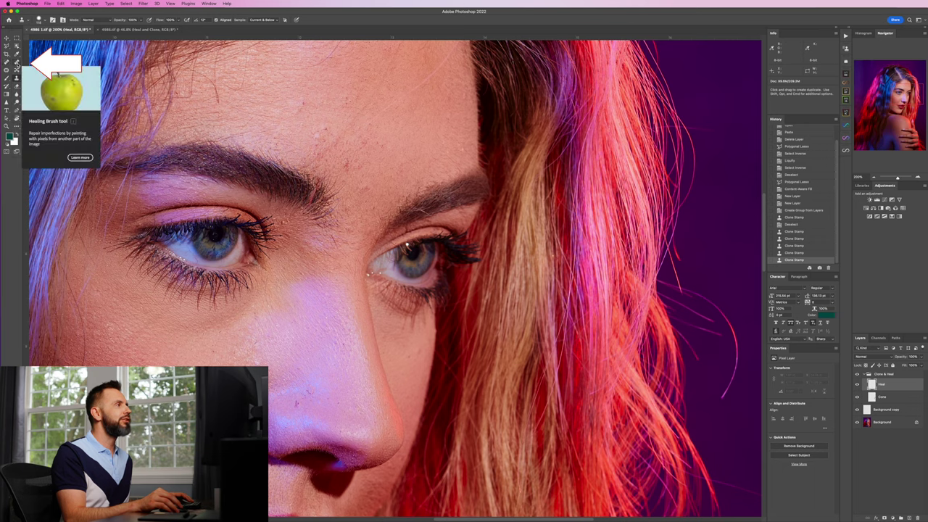
click(17, 63)
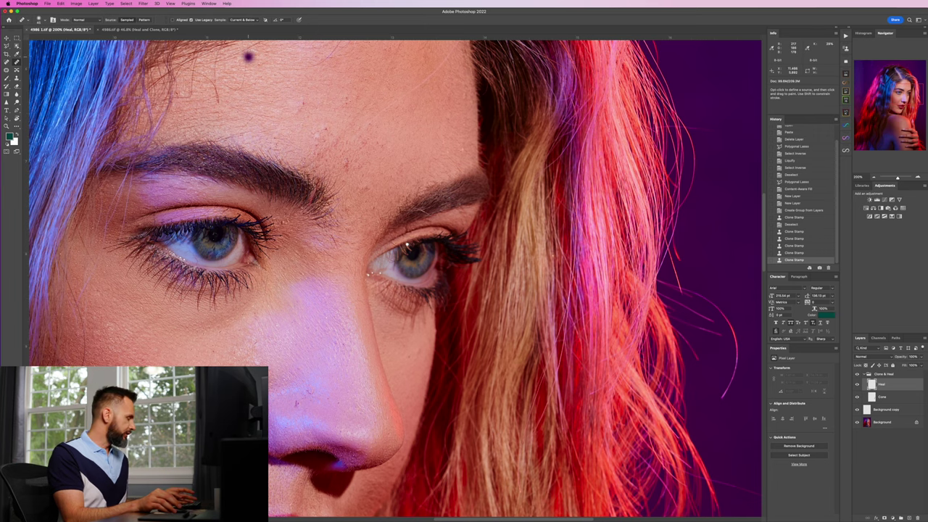
Step: Sample clean skin near the hairline and heal the blemish on the forehead above the nose bridge
key(j)
click(248, 56)
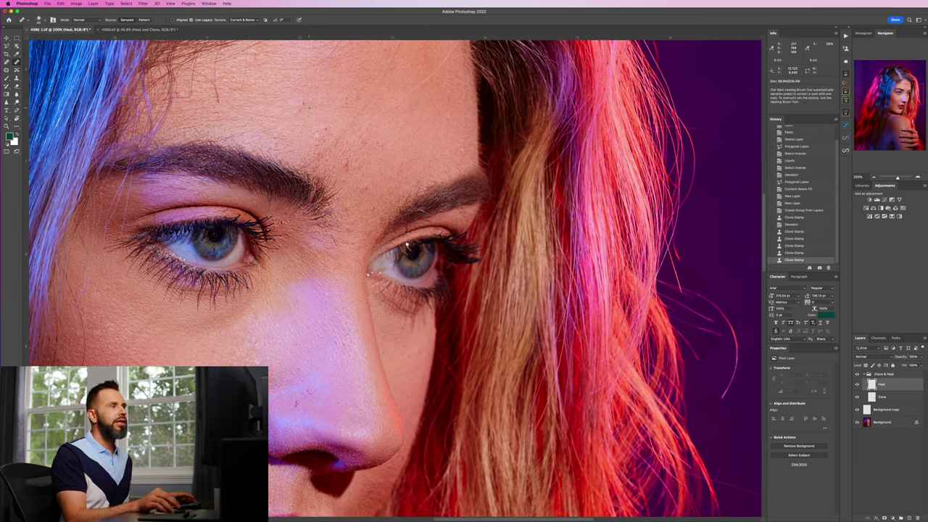
click(348, 155)
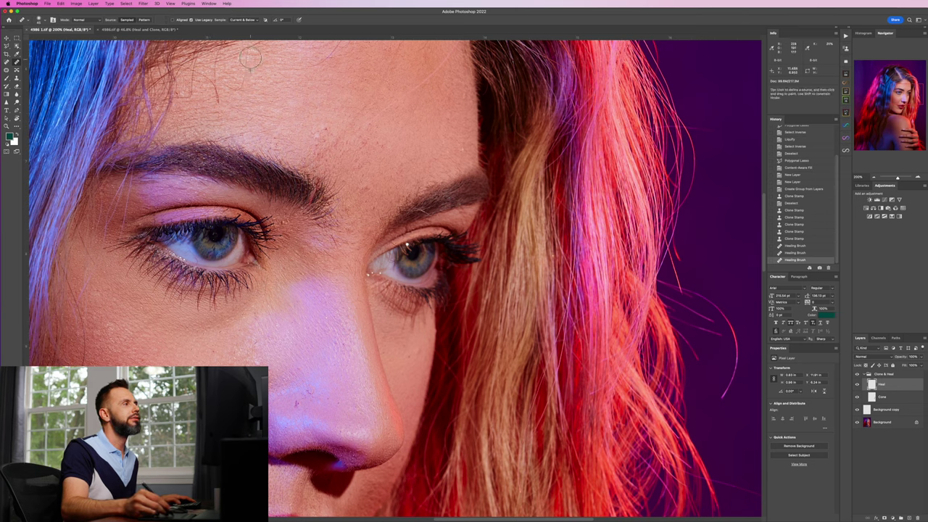
Step: Heal the small blemishes on the upper forehead near the hairline, resampling clean skin beside each one
click(246, 80)
key(j)
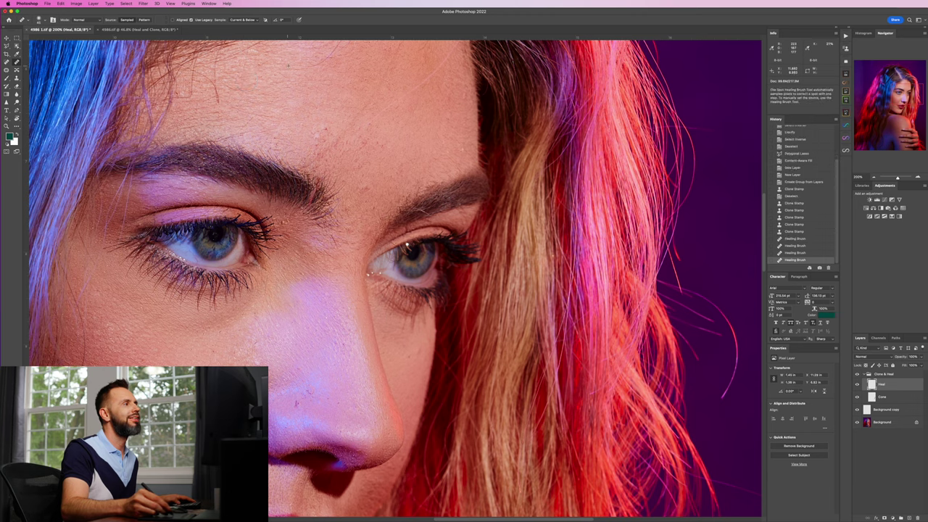
key(shift+j)
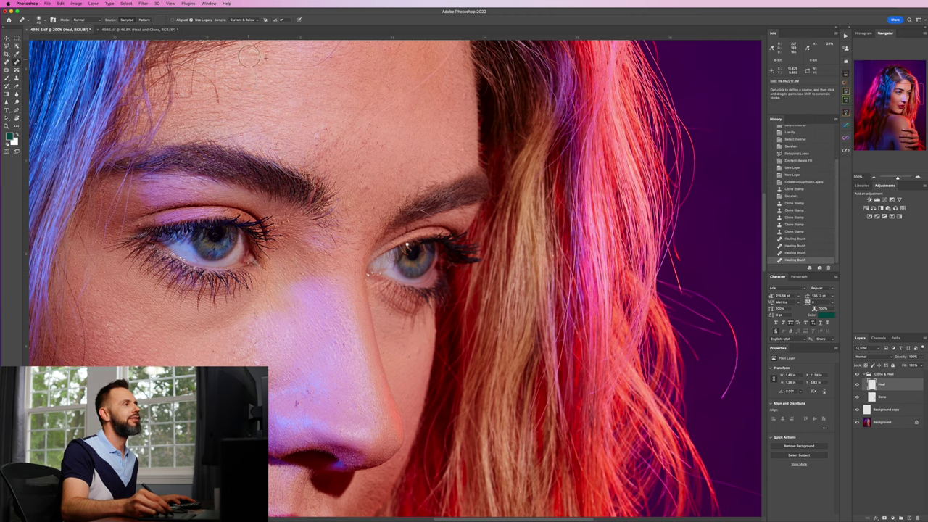
click(245, 95)
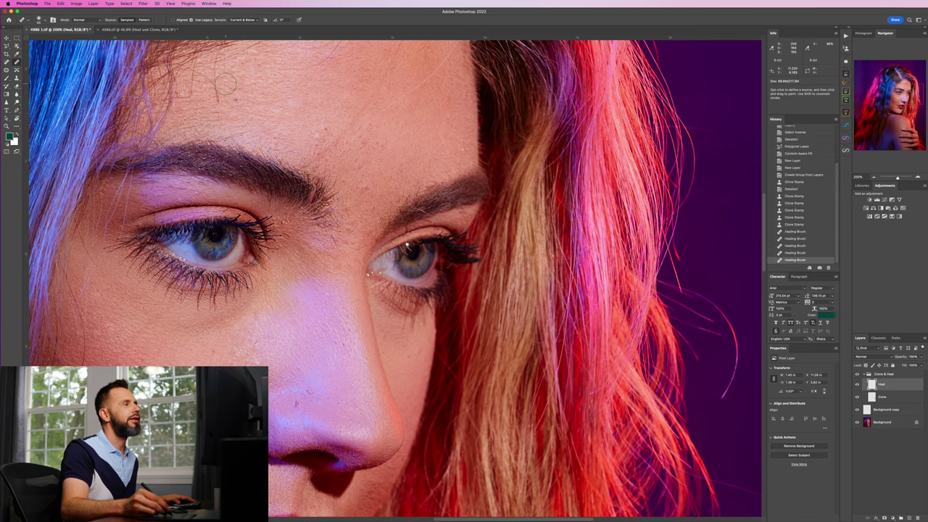
click(250, 90)
key(shift+j)
key(shift+j)
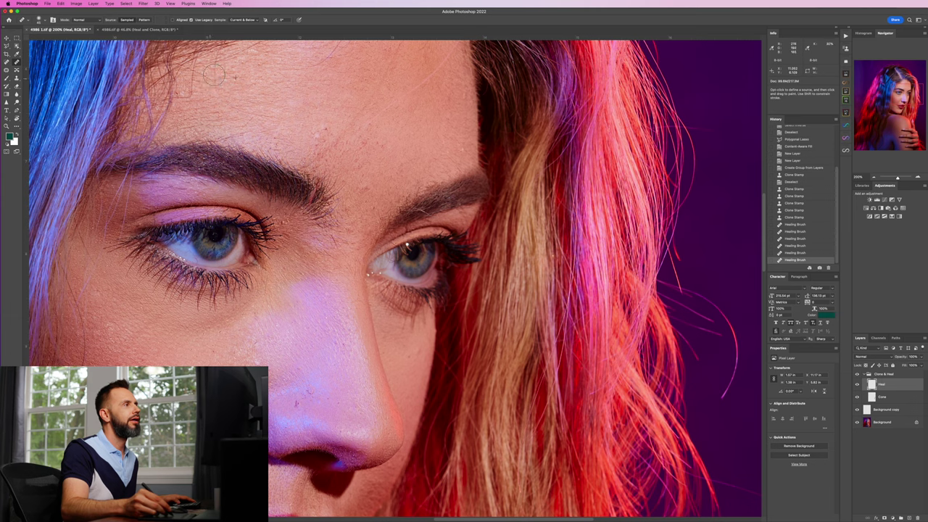
click(220, 89)
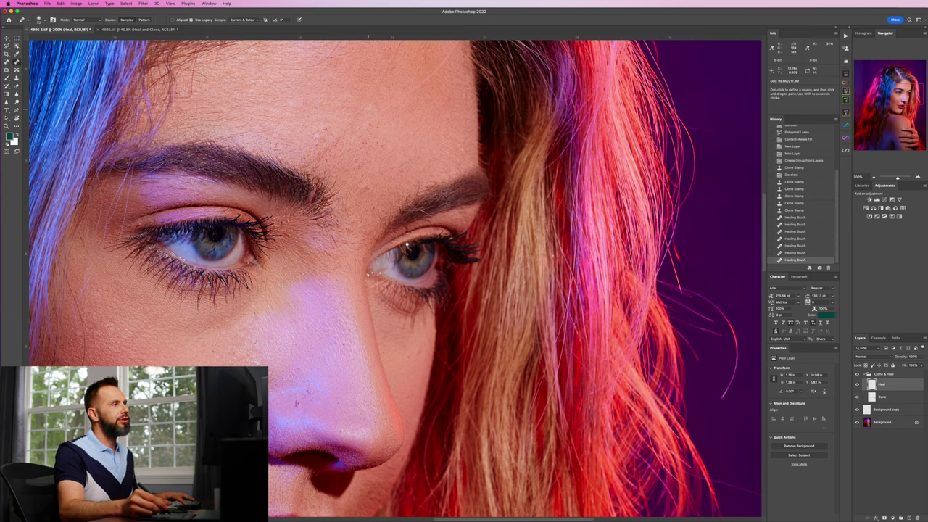
Step: Heal the spots on the middle of the forehead above the inner end of the eyebrow
key(shift+j)
key(shift+j)
click(327, 125)
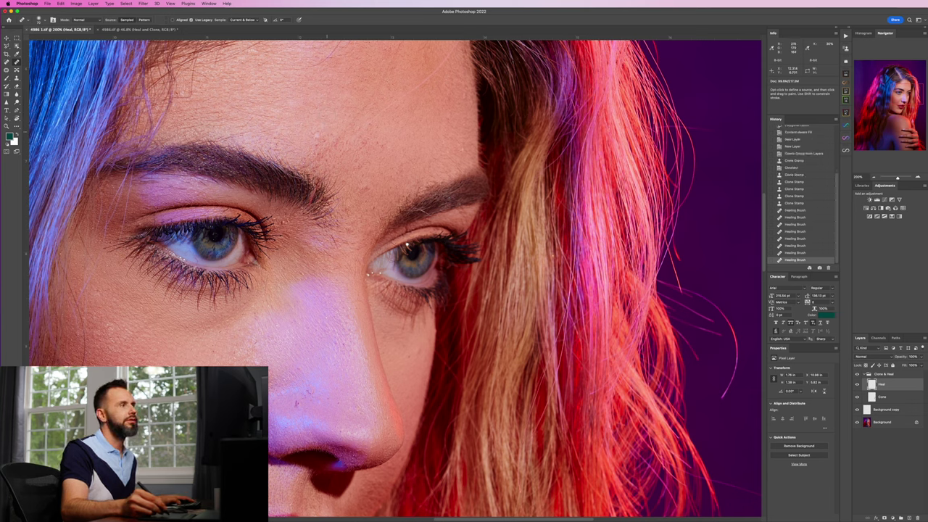
click(318, 134)
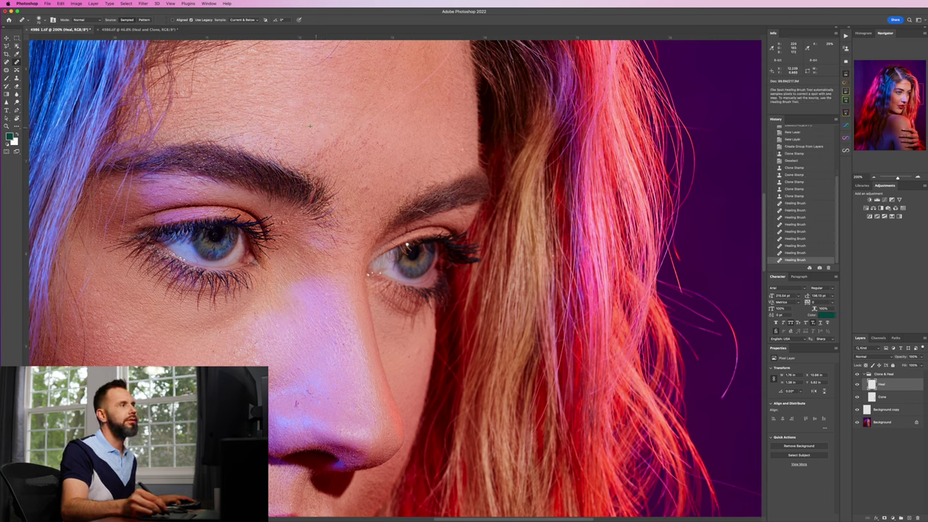
click(340, 140)
key(shift+j)
key(shift+j)
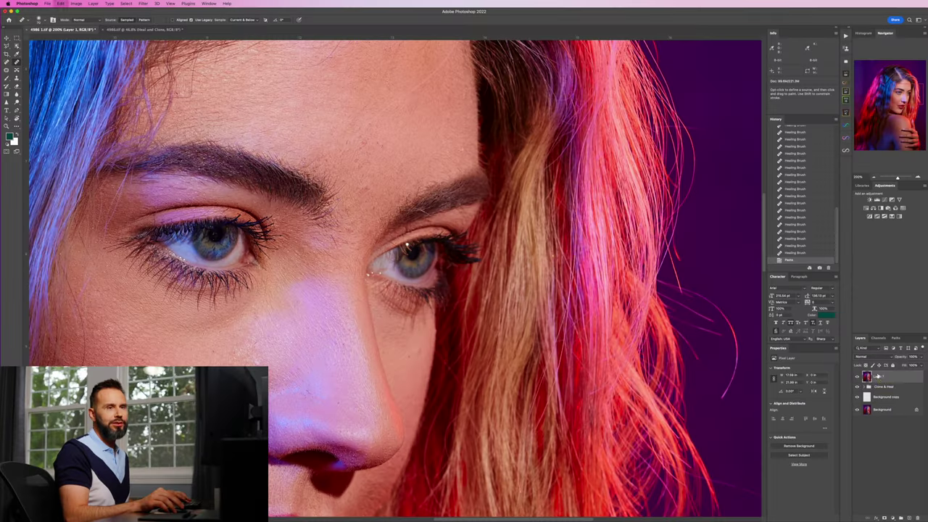
Step: Paste the finished retouched version as a new layer above the Clone & Heal group and view the whole portrait
key(super+v)
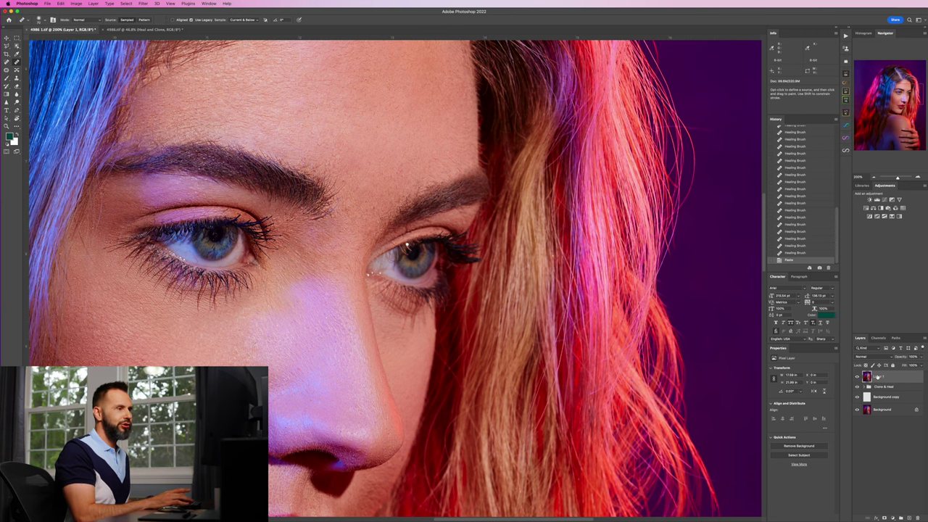
key(super+minus)
key(super+minus)
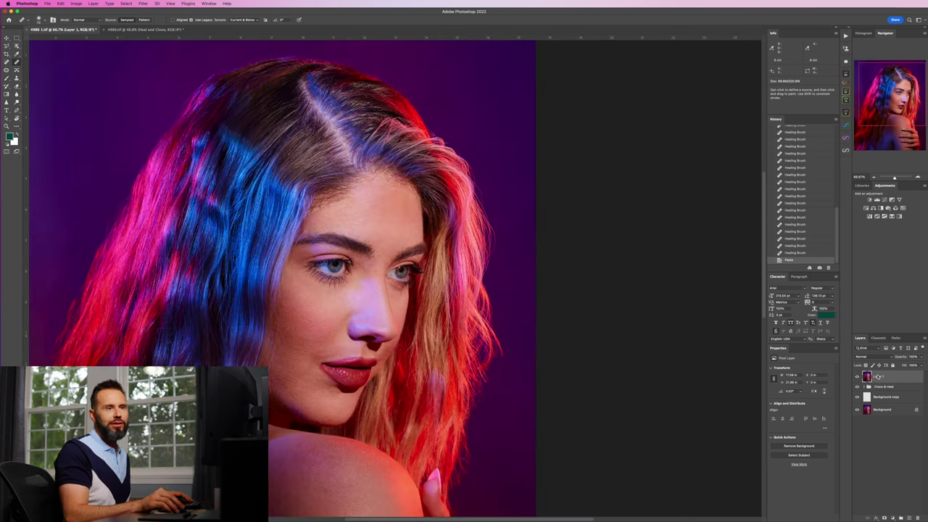
key(super+minus)
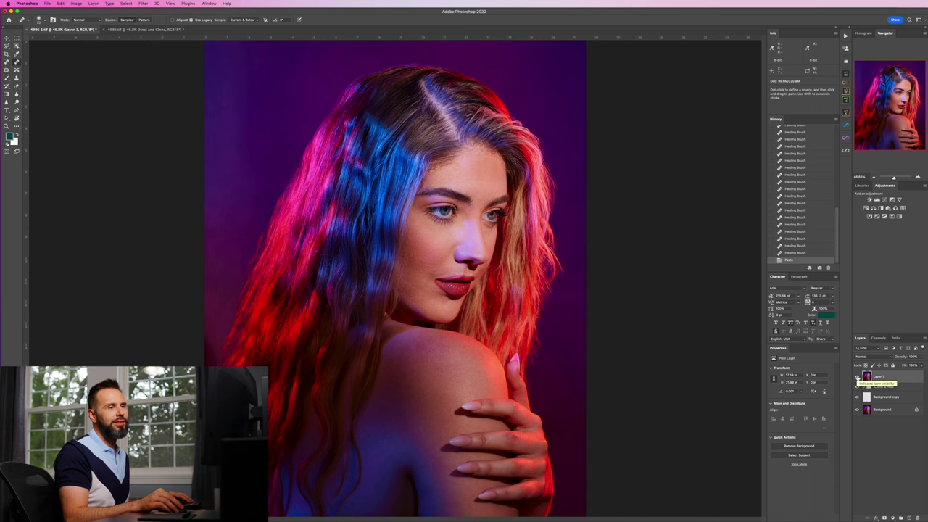
Step: Toggle the pasted Layer 1 off and on to compare the shoulder and hand before and after retouching at 100%
click(858, 377)
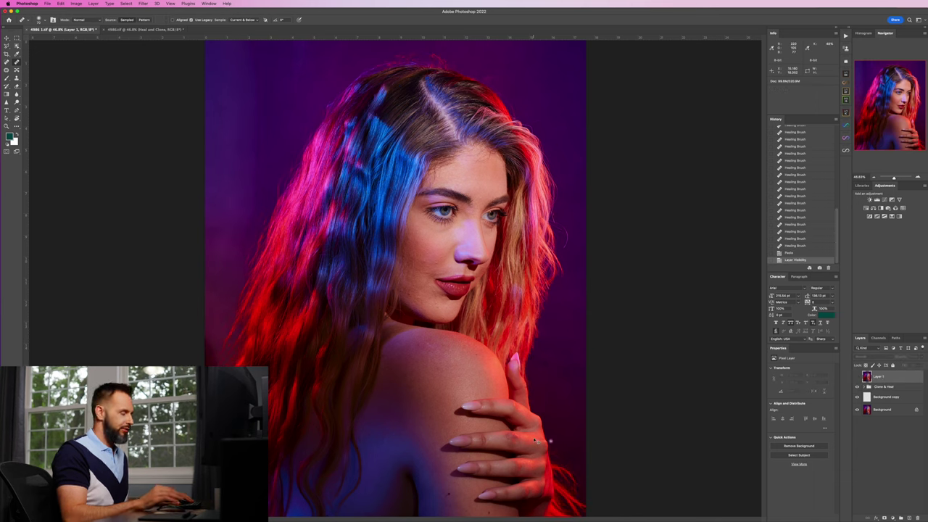
key(super+plus)
key(super+plus)
drag(534, 441, 406, 341)
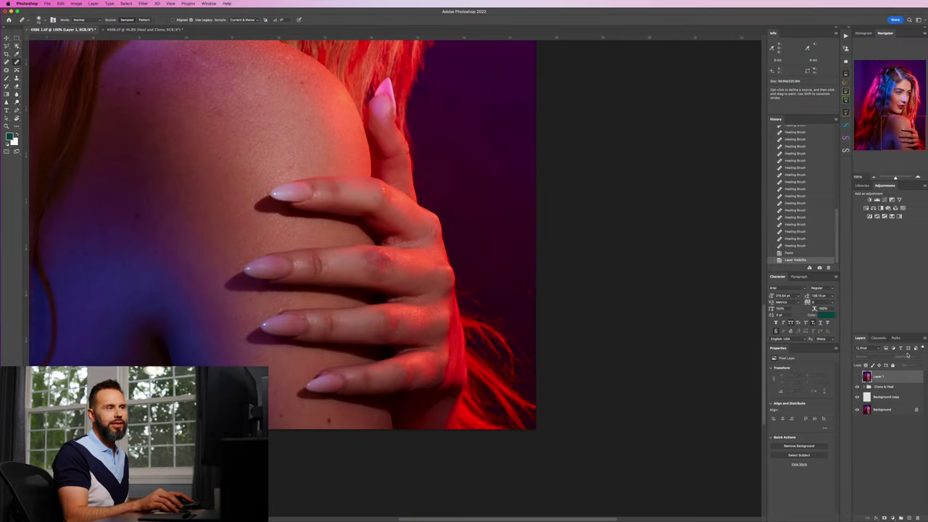
click(856, 377)
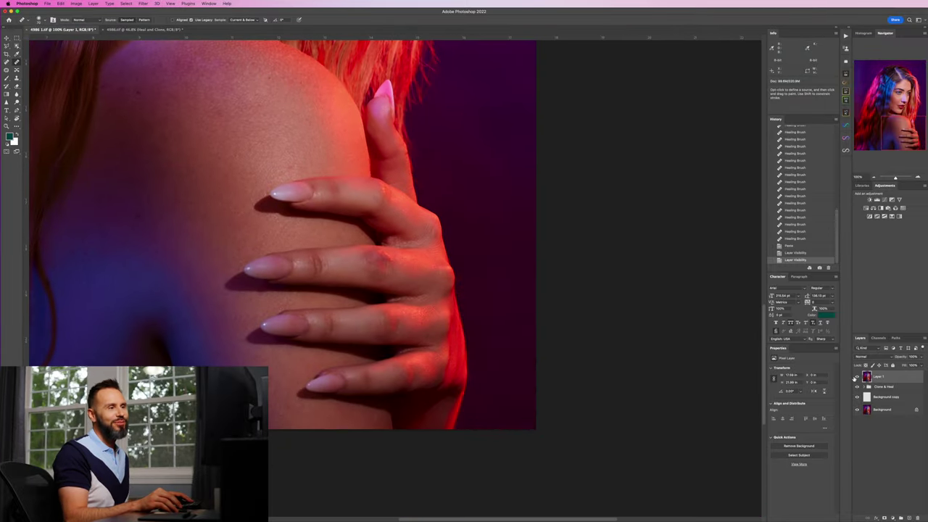
click(856, 377)
click(856, 377)
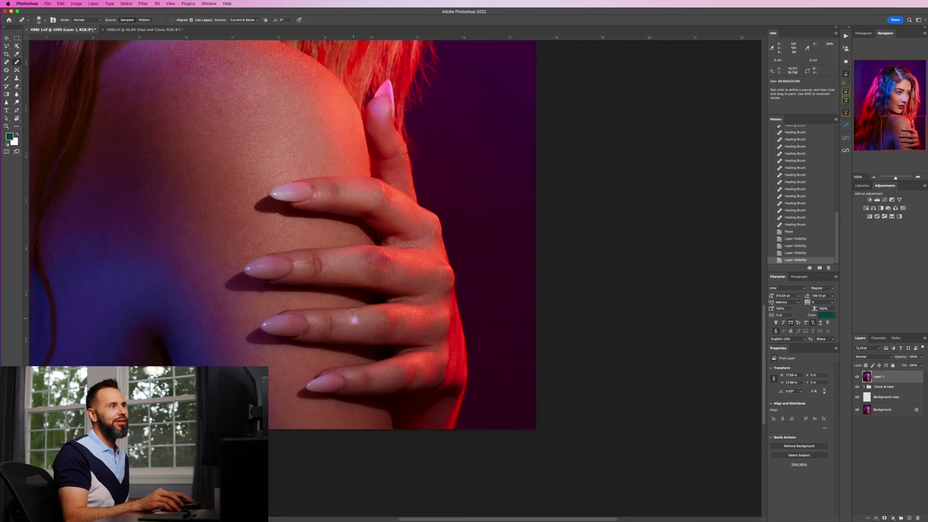
Step: Examine the retouched face, shoulder and fingers up close, and compare the whole portrait with Layer 1 hidden and shown
scroll(358, 314, up, 10)
scroll(358, 313, left, 15)
scroll(358, 314, up, 8)
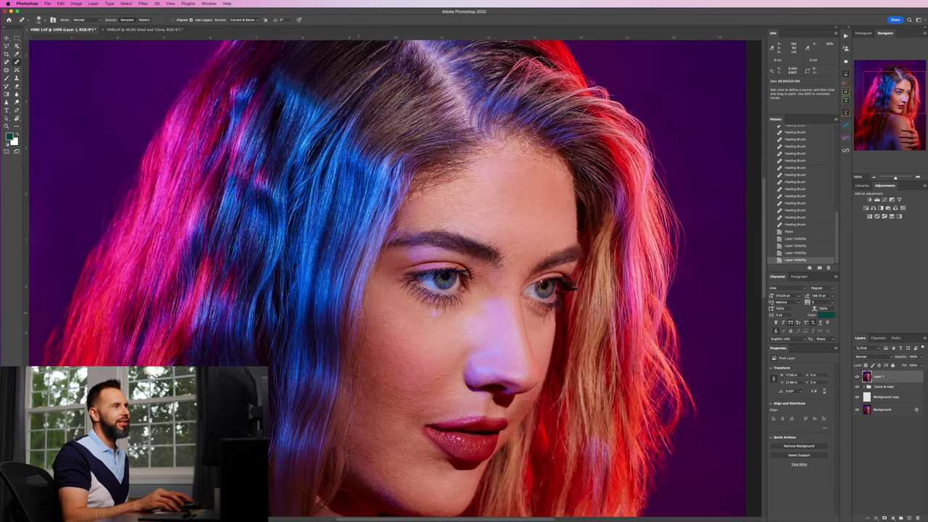
scroll(358, 313, up, 3)
scroll(358, 313, down, 15)
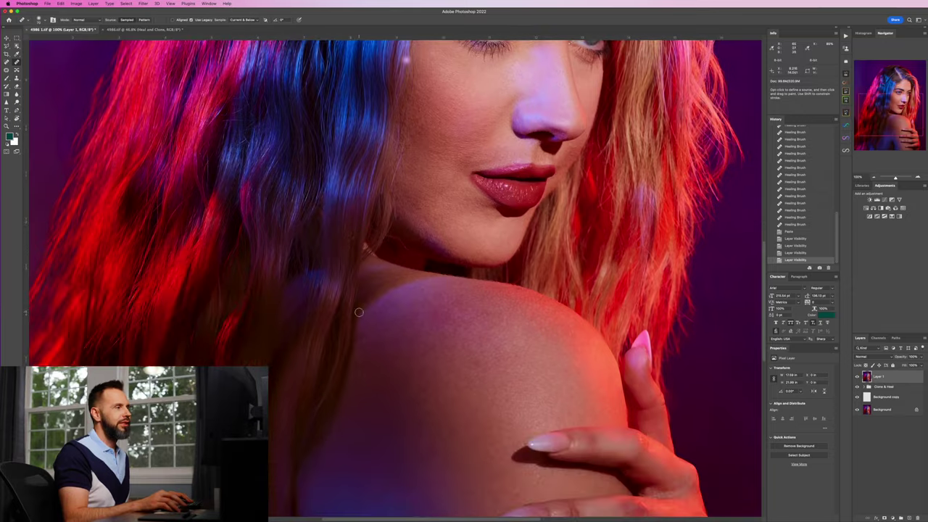
scroll(358, 312, down, 3)
scroll(358, 312, right, 8)
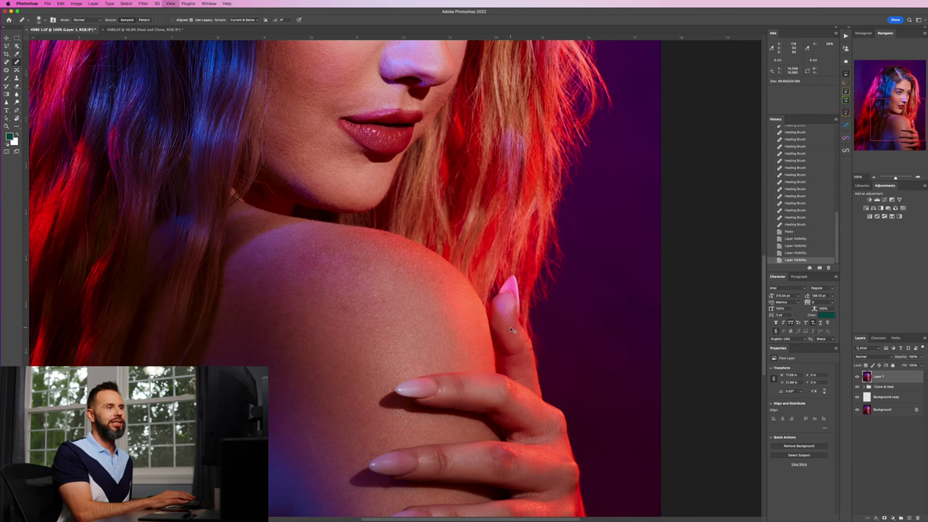
key(super+0)
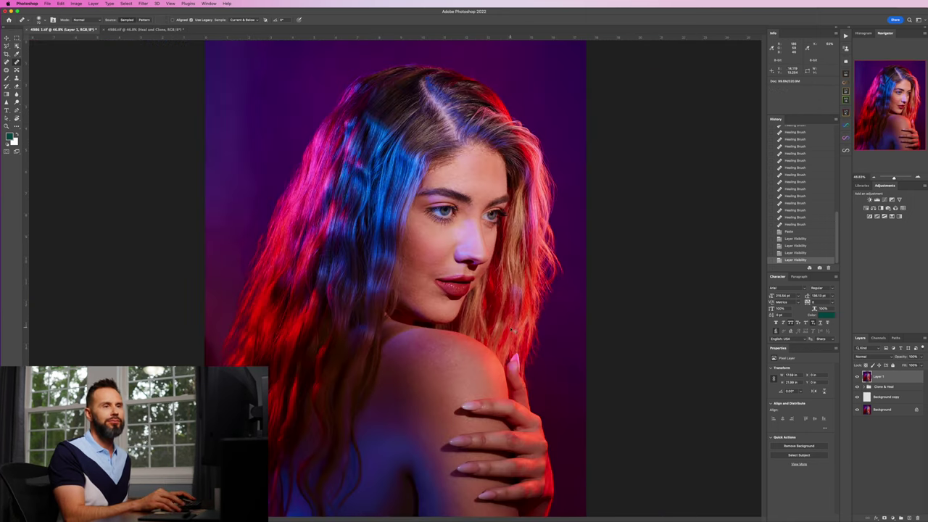
click(858, 377)
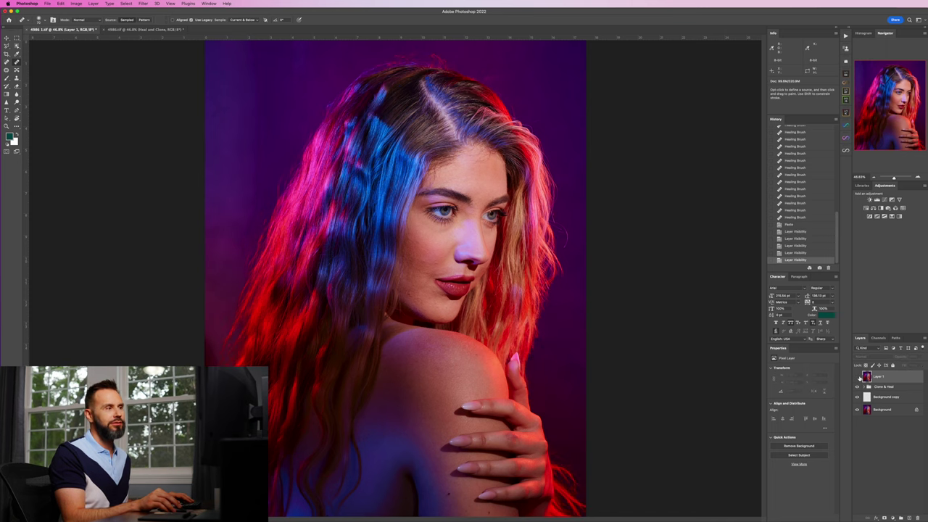
click(858, 378)
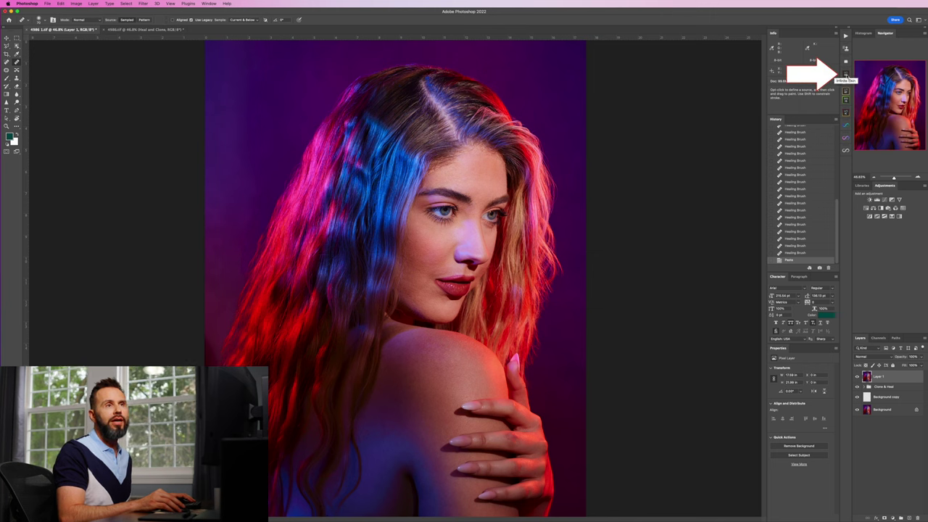
Step: Open the Infinite Skin plugin, try its light, medium and strong presets and the clarity and smoothing settings, and return to light
click(846, 75)
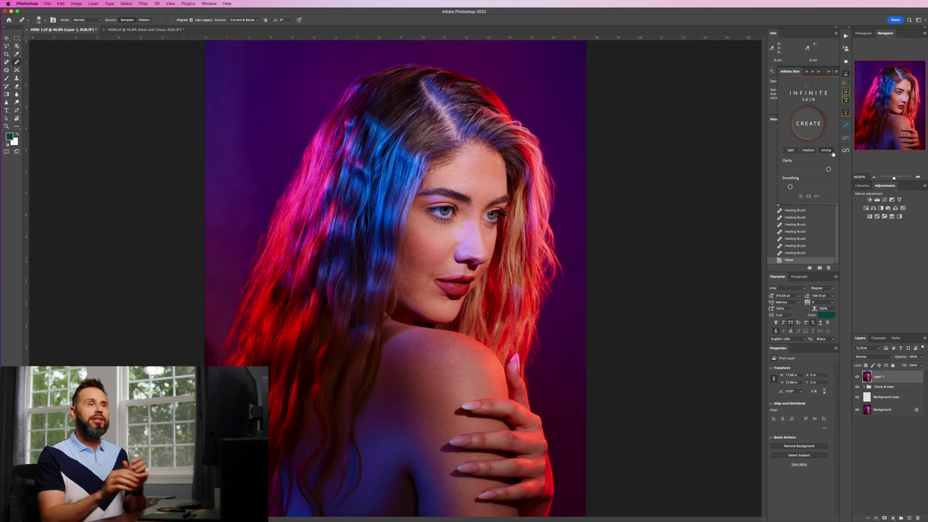
click(790, 150)
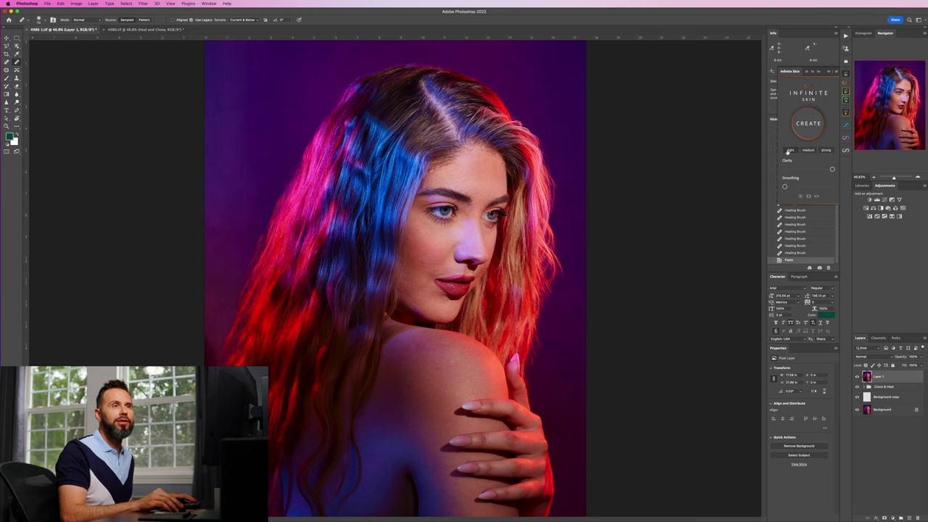
drag(785, 186, 825, 170)
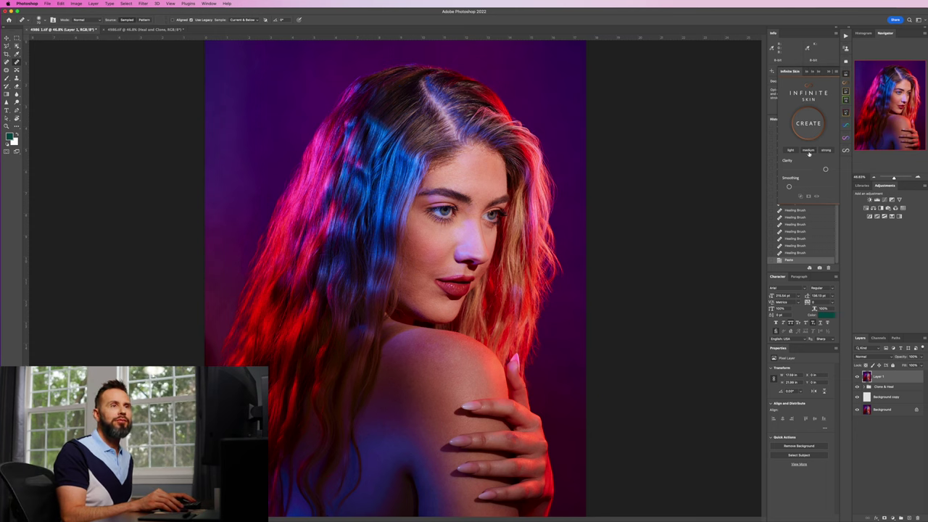
click(809, 150)
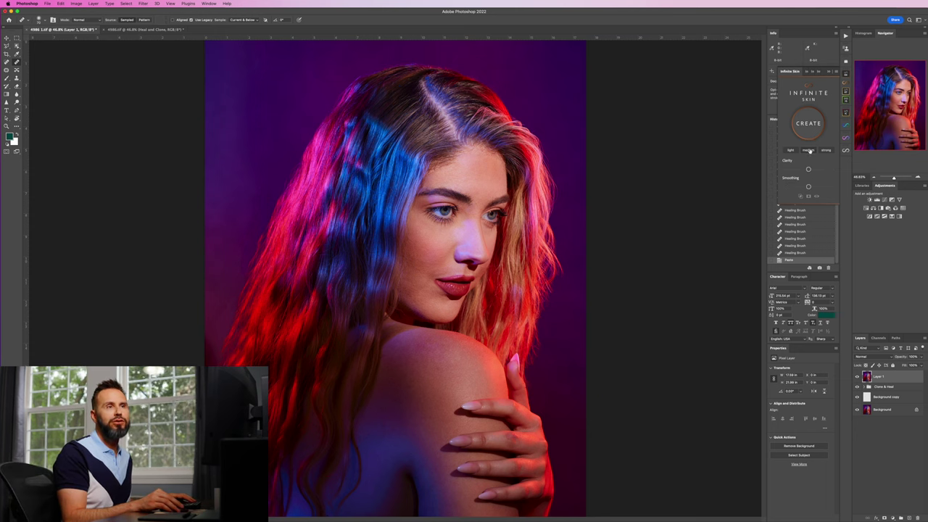
click(831, 151)
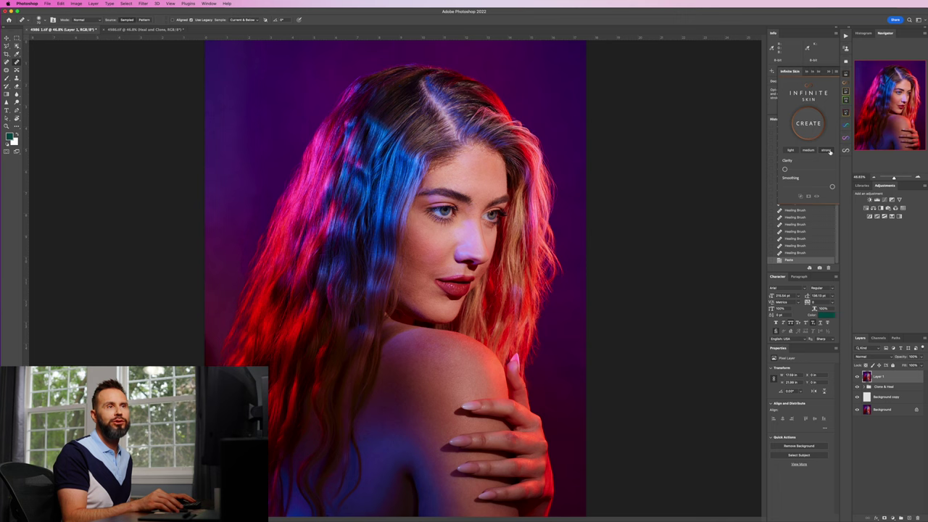
click(791, 151)
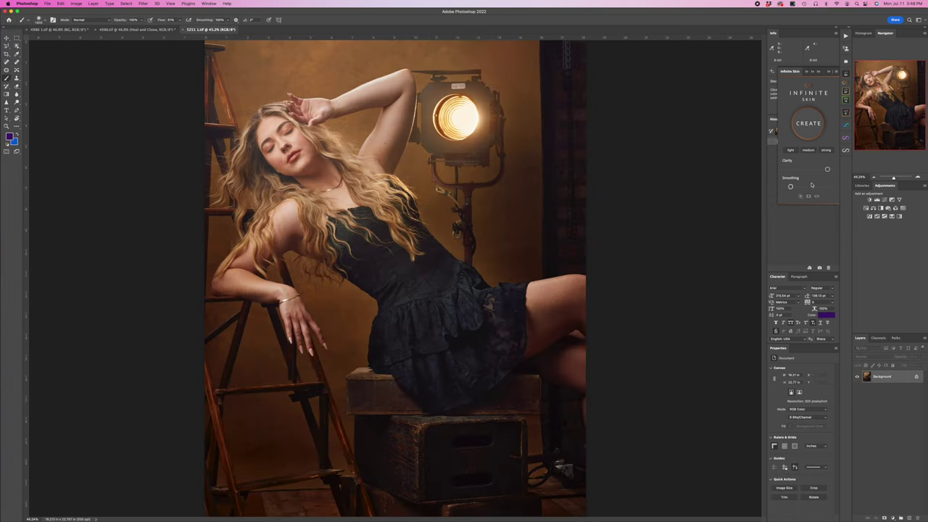
Step: Create the Infinite Skin effect on the portrait of the reclining woman and hide the Background layer to isolate it
click(808, 125)
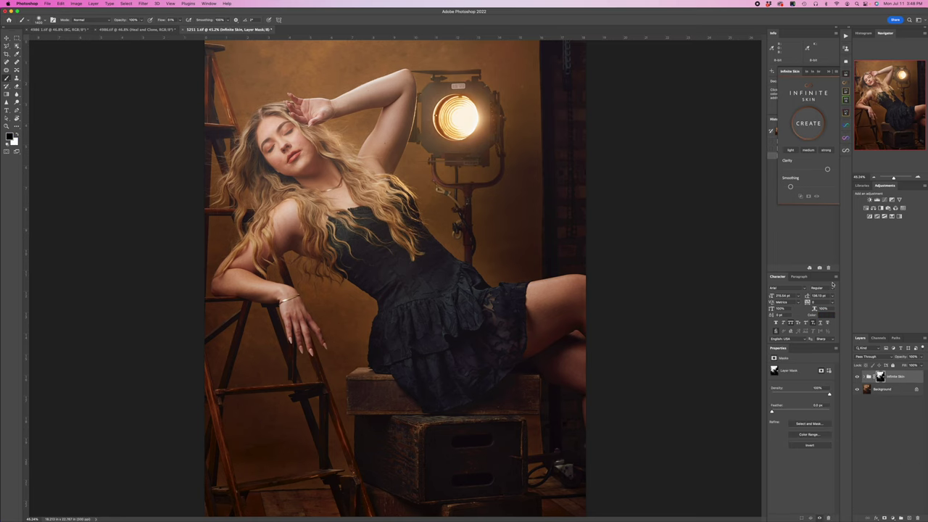
click(856, 389)
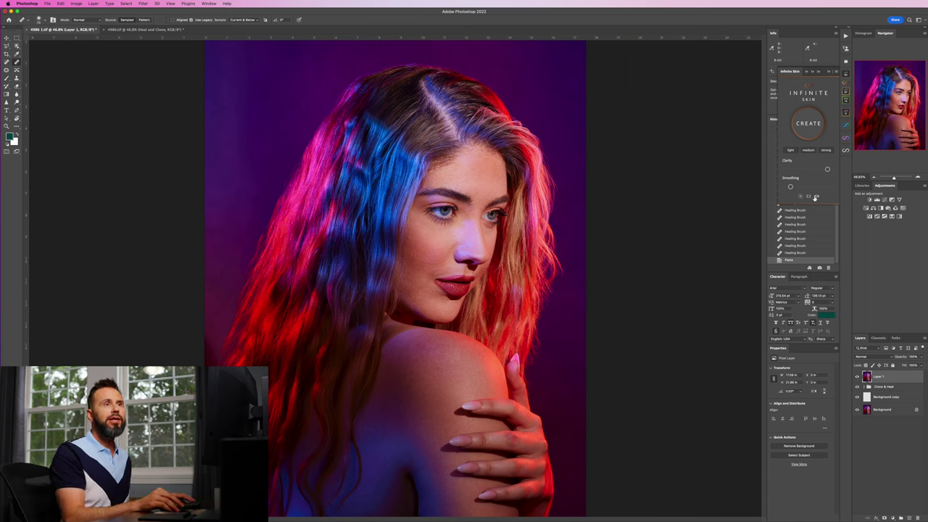
Step: Create the Infinite Skin effect above Layer 1 on the colour-lit portrait and compare the image with it hidden and shown
click(804, 127)
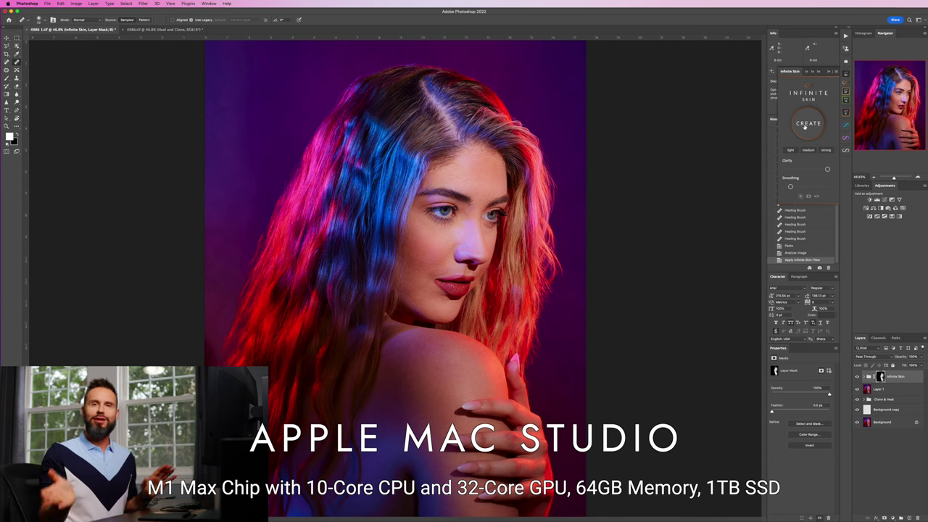
click(857, 377)
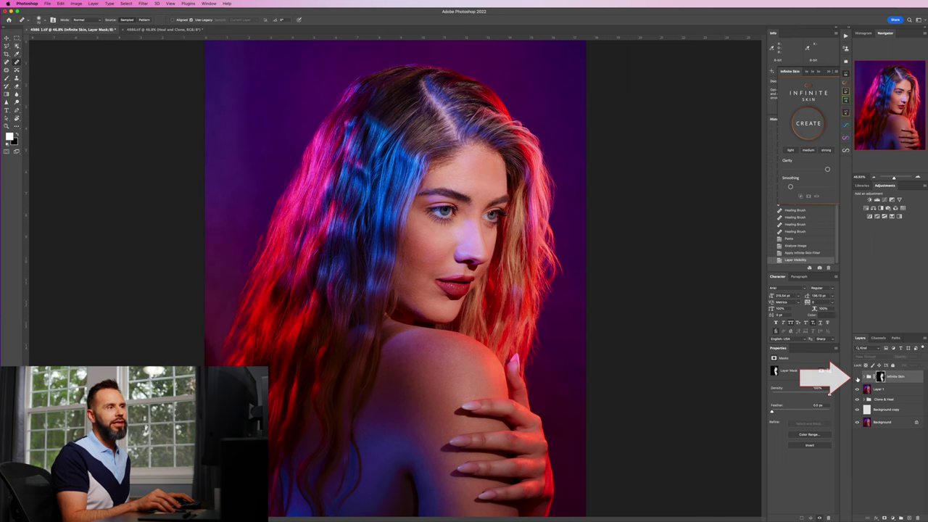
click(857, 377)
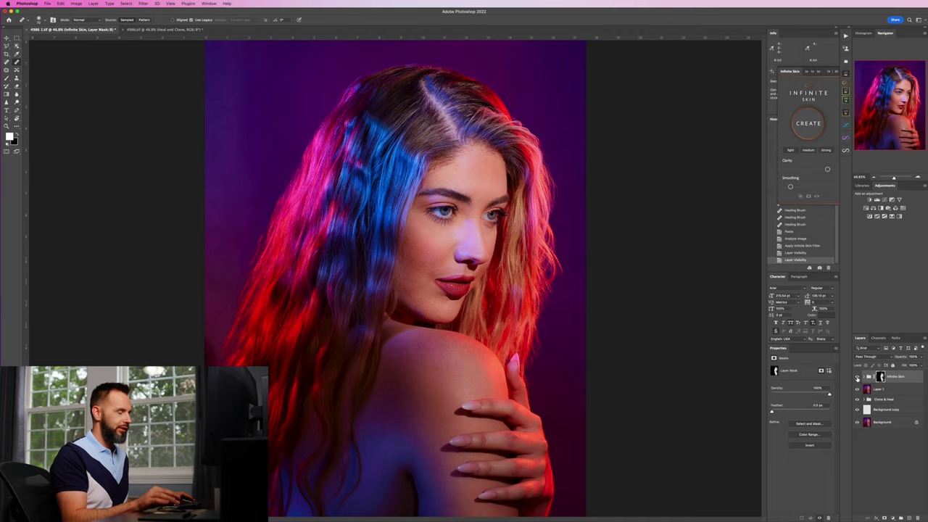
Step: Compare the skin texture on the face and shoulder at 100% with the Infinite Skin group hidden and shown
key(super+plus)
key(super+plus)
key(super+plus)
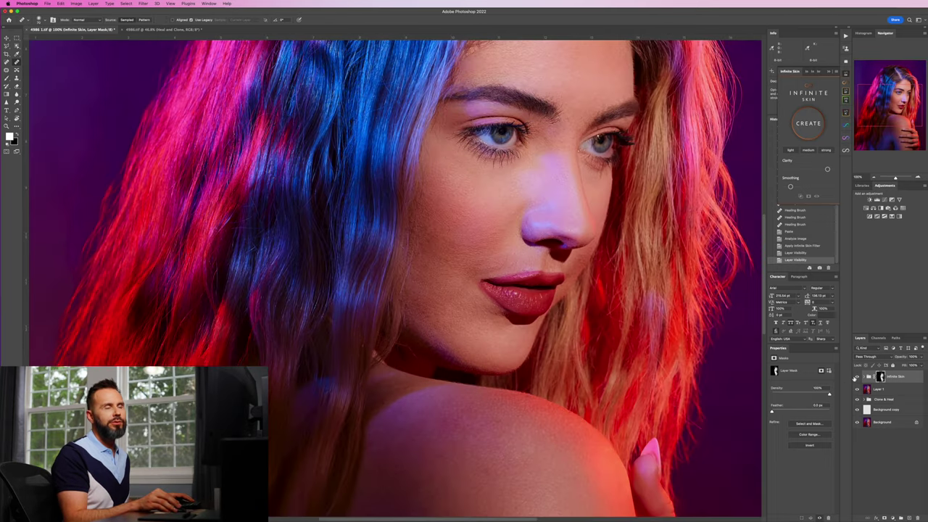
click(857, 377)
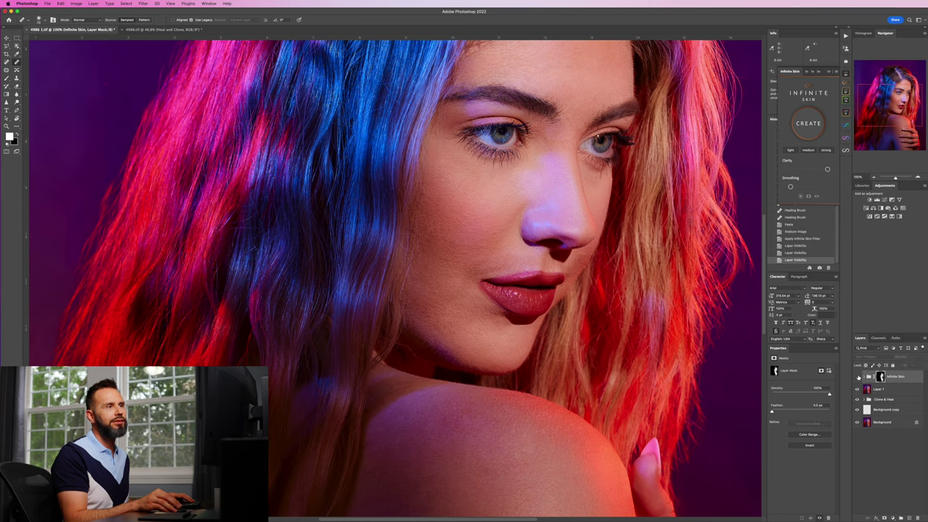
click(858, 377)
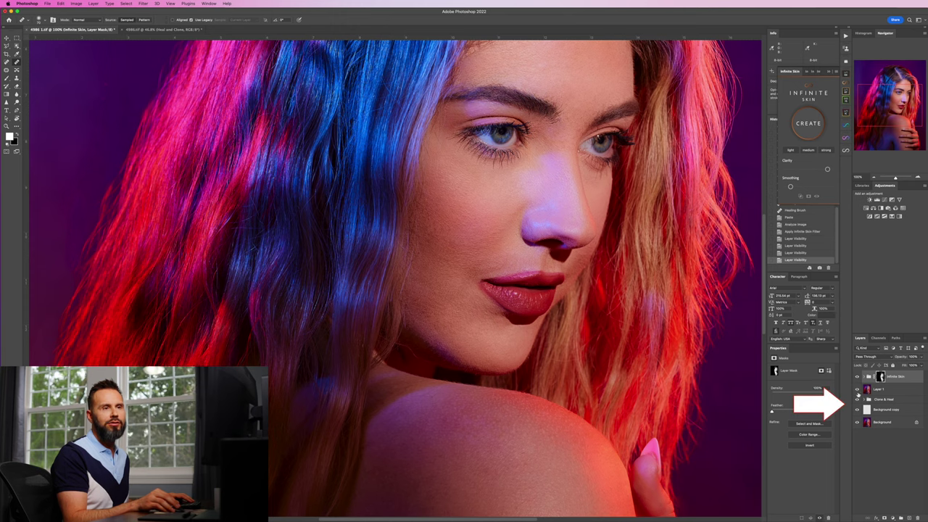
Step: Hide Clone & Heal, Background copy, Background and Layer 1 so only the masked Infinite Skin group shows across the portrait
mouse_move(857, 401)
mouse_down()
mouse_move(858, 428)
mouse_move(859, 399)
mouse_up()
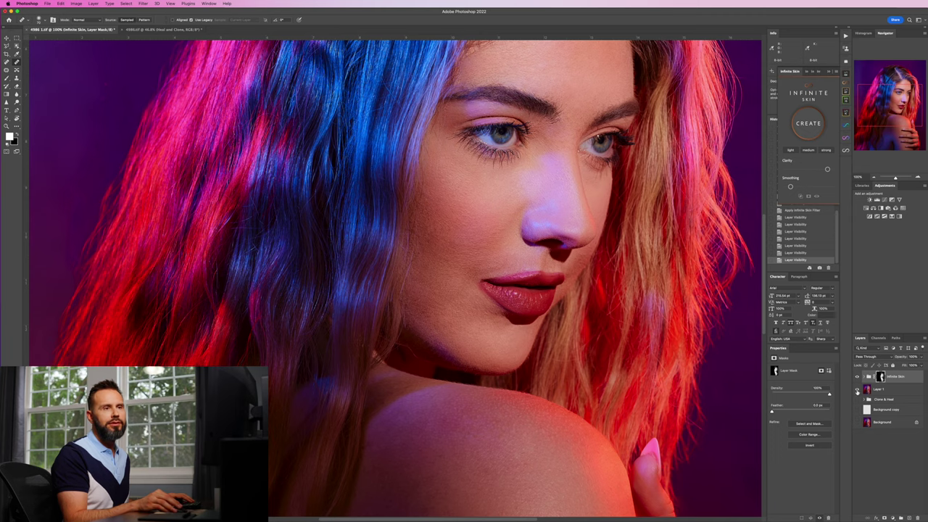
click(858, 390)
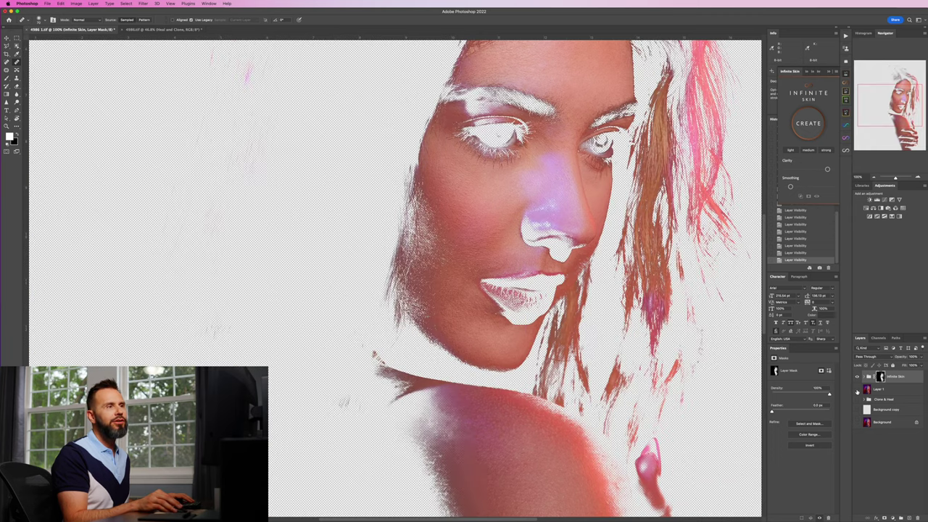
scroll(709, 377, right, 5)
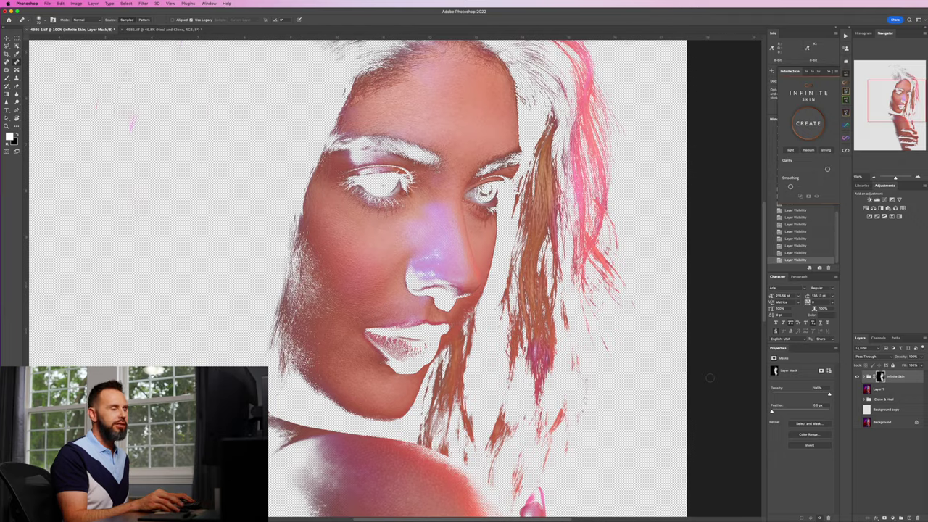
key(super+minus)
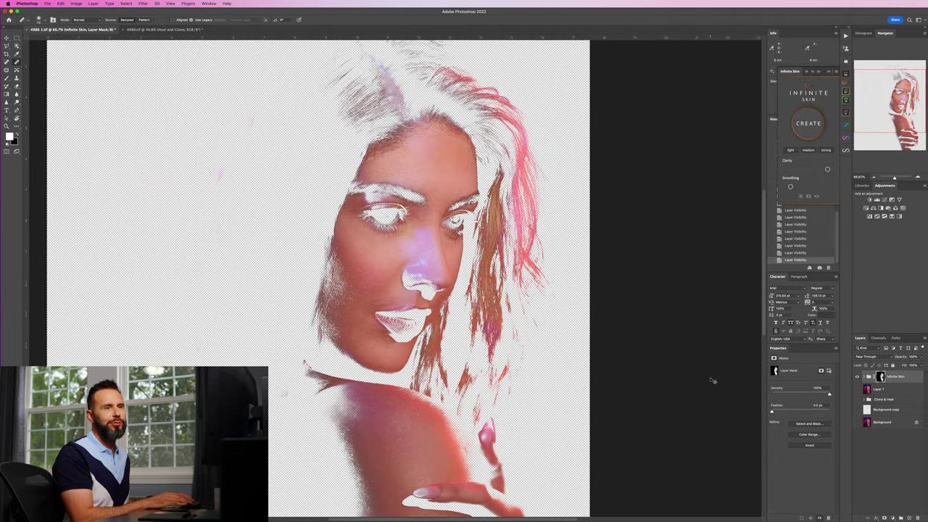
key(super+minus)
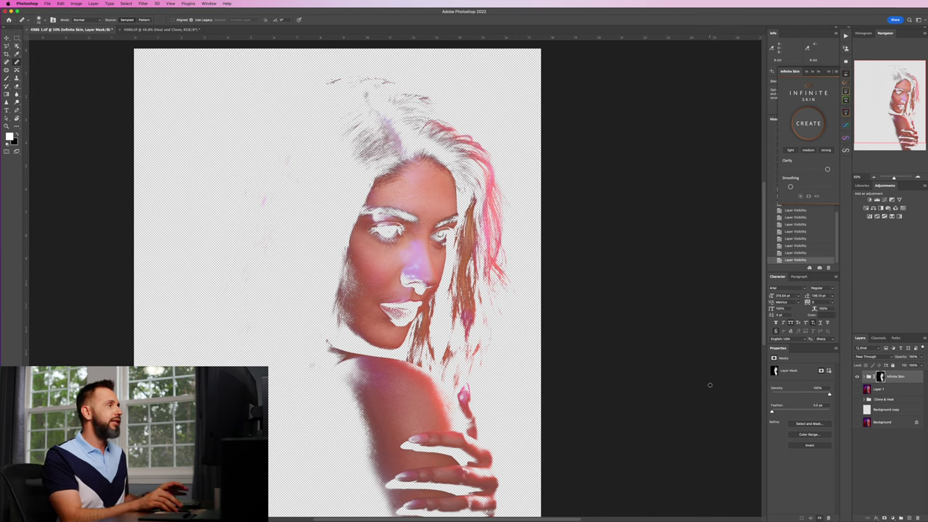
Step: Paint black with the Brush tool on the Infinite Skin mask to remove the effect from the hair on the crown
click(7, 77)
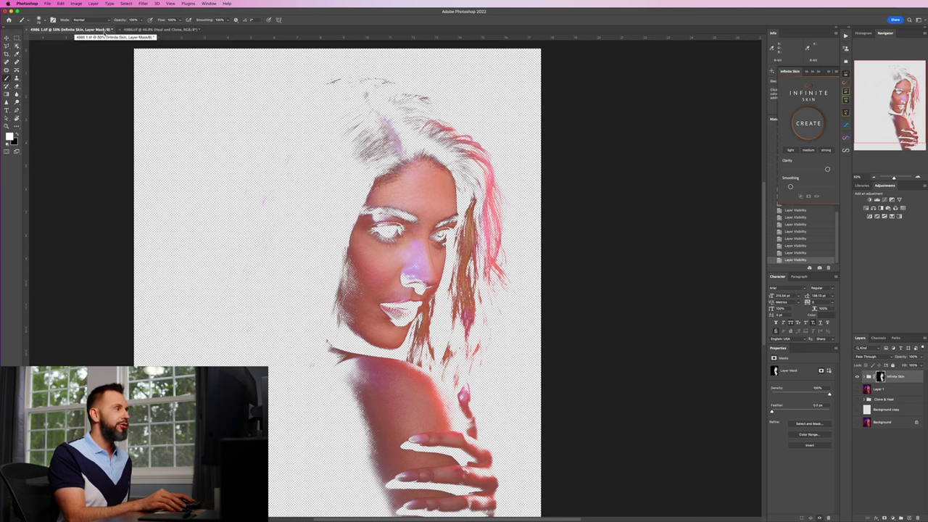
click(17, 133)
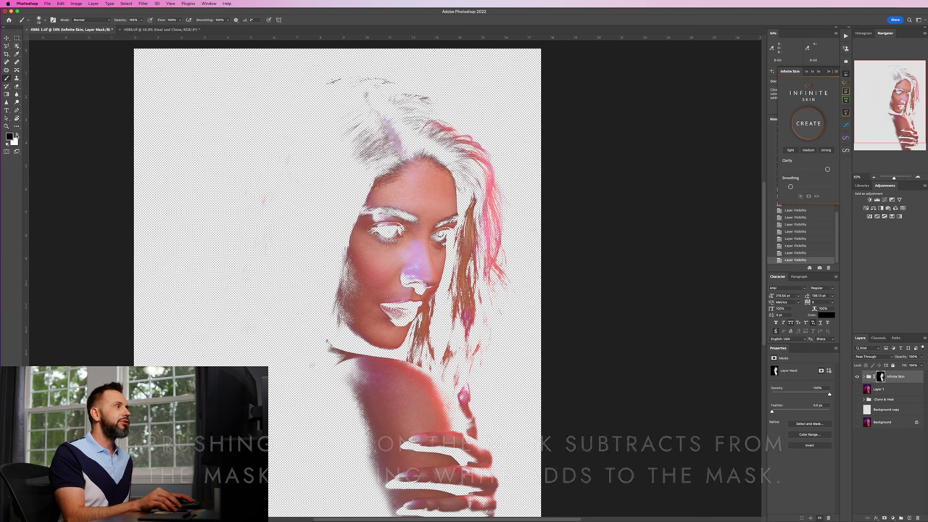
click(8, 136)
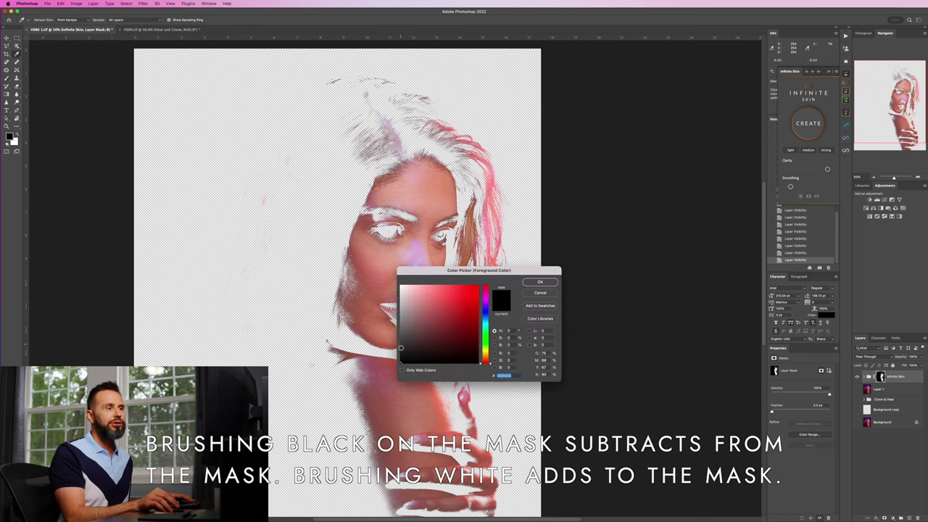
click(540, 282)
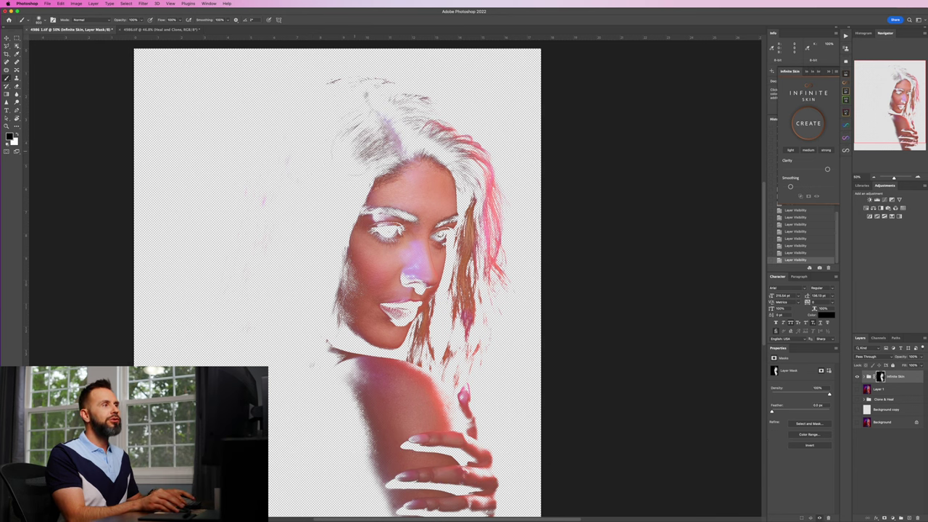
mouse_move(354, 141)
mouse_down()
mouse_move(357, 164)
mouse_move(357, 149)
mouse_move(389, 134)
mouse_move(348, 113)
mouse_up()
right_click(366, 132)
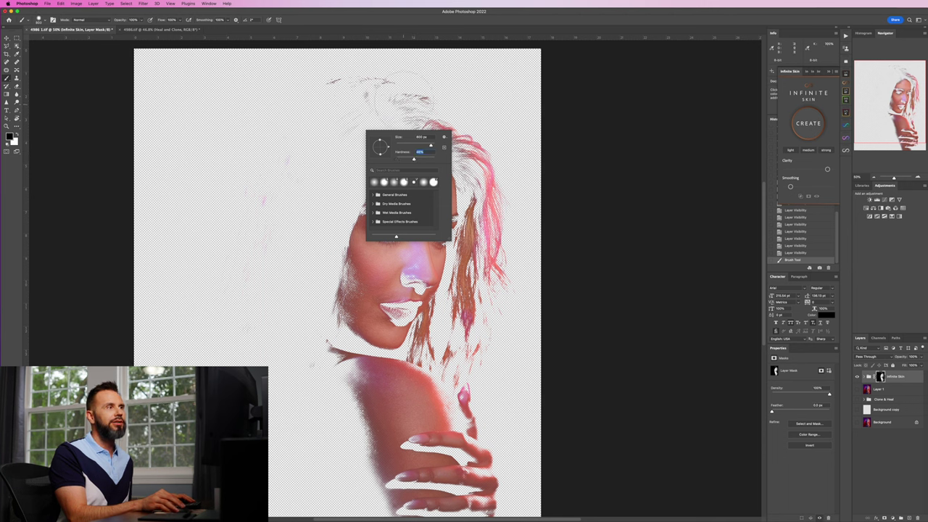
key(Return)
drag(419, 130, 449, 134)
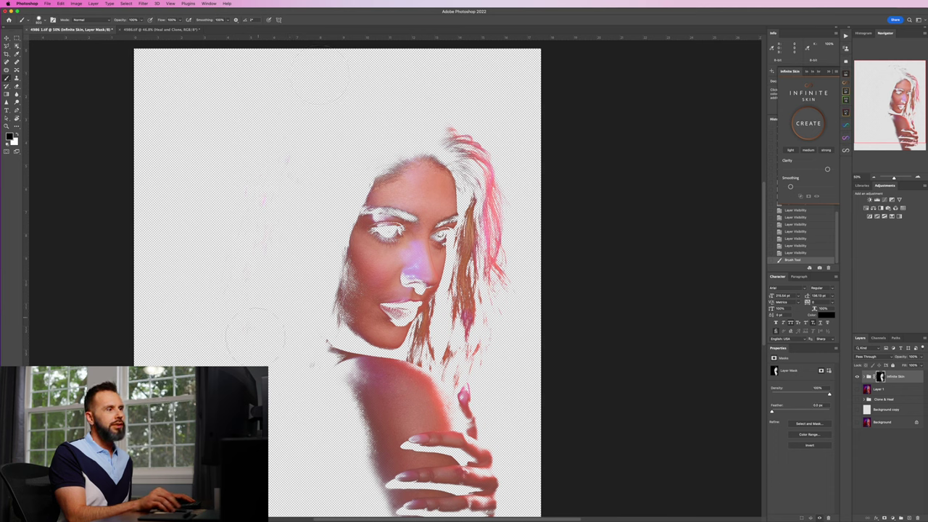
Step: Paint black on the Infinite Skin mask to remove the effect from the background and the hair beside the face and above the fingers
mouse_move(297, 365)
mouse_down()
mouse_move(268, 218)
mouse_move(511, 341)
mouse_up()
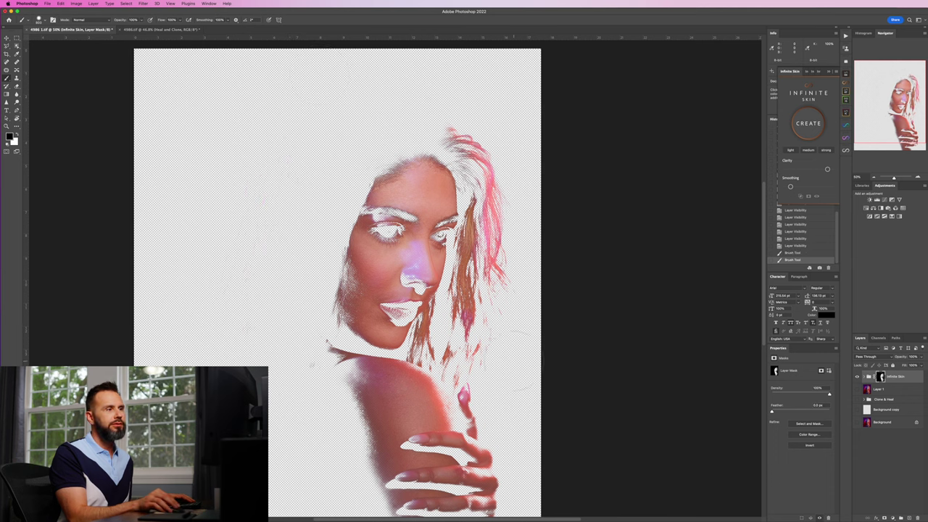
mouse_move(419, 323)
mouse_down()
mouse_move(443, 366)
mouse_move(468, 272)
mouse_move(500, 261)
mouse_move(464, 265)
mouse_move(478, 228)
mouse_up()
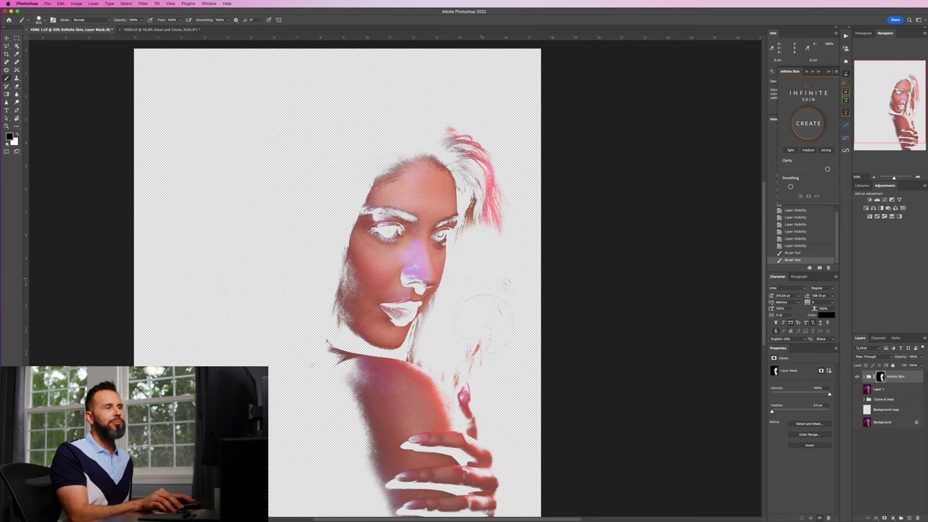
drag(482, 348, 496, 284)
mouse_move(511, 217)
mouse_down()
mouse_move(499, 195)
mouse_move(498, 221)
mouse_move(492, 216)
mouse_move(489, 163)
mouse_move(456, 128)
mouse_move(483, 158)
mouse_move(489, 206)
mouse_up()
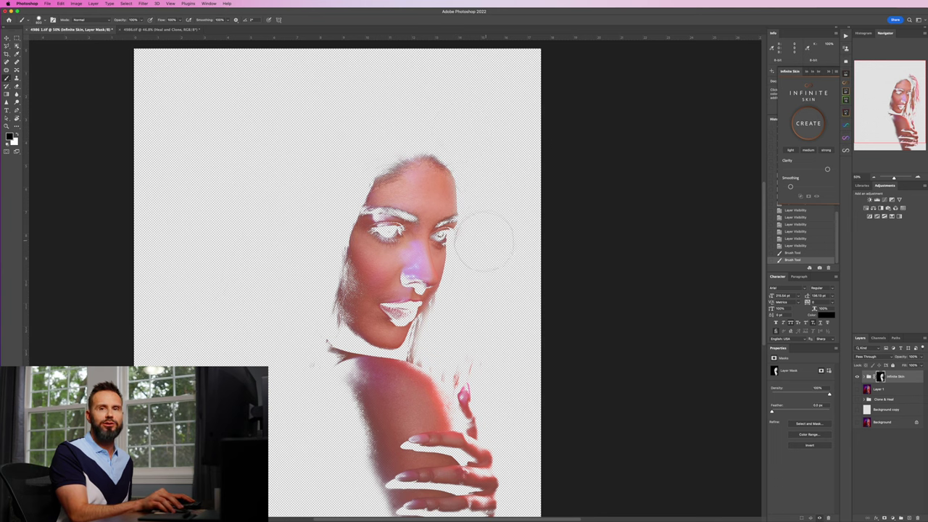
drag(485, 243, 480, 250)
click(480, 247)
Step: Reduce the brush size and paint out the remaining hair strands below the jaw and beside the raised finger on the mask
right_click(487, 346)
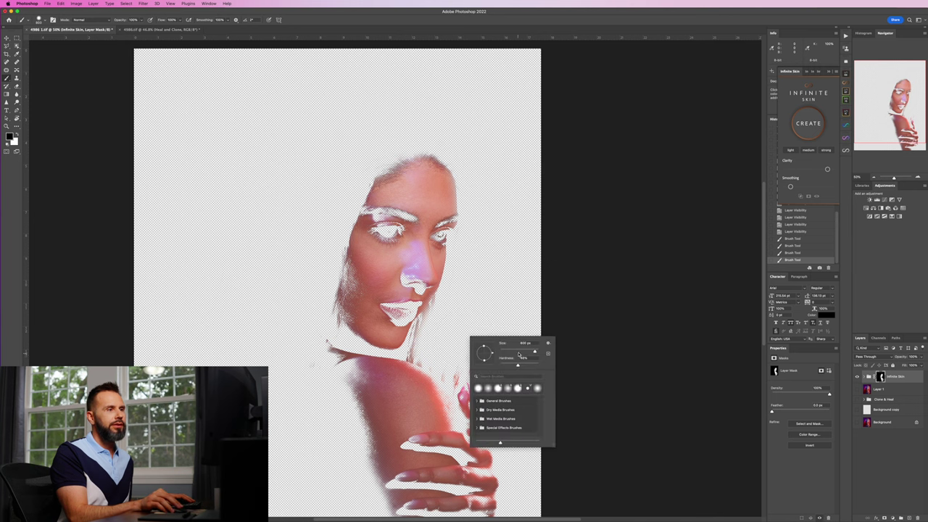
double_click(525, 343)
text(30)
key(Return)
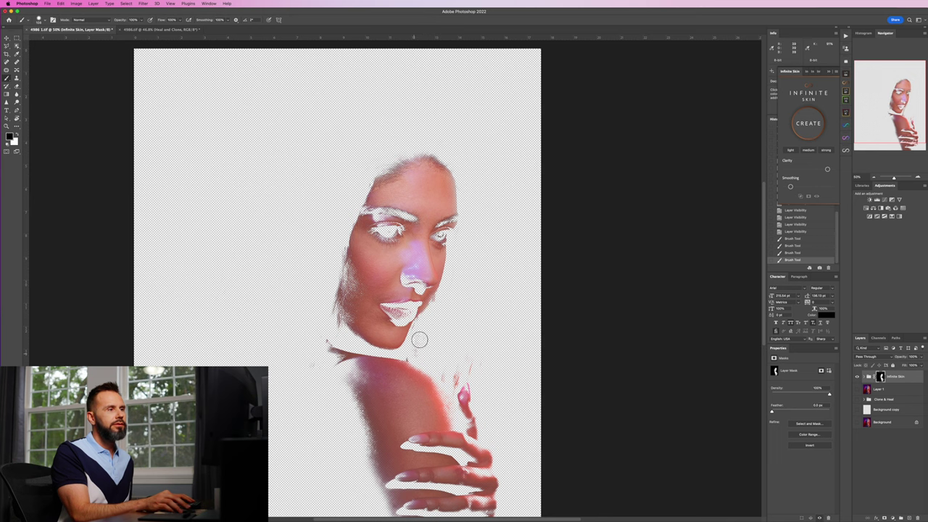
click(472, 353)
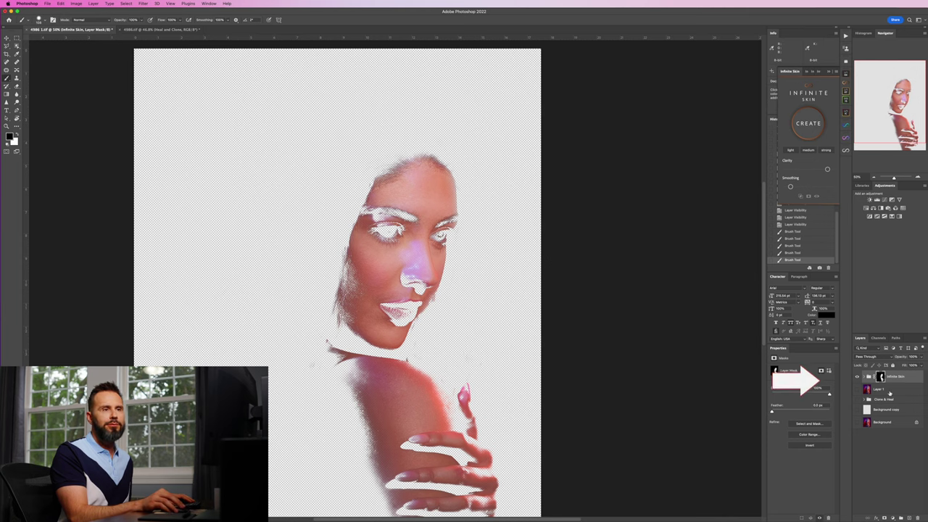
Step: Show Layer 1 and compare the portrait with the Infinite Skin mask disabled and enabled
click(858, 389)
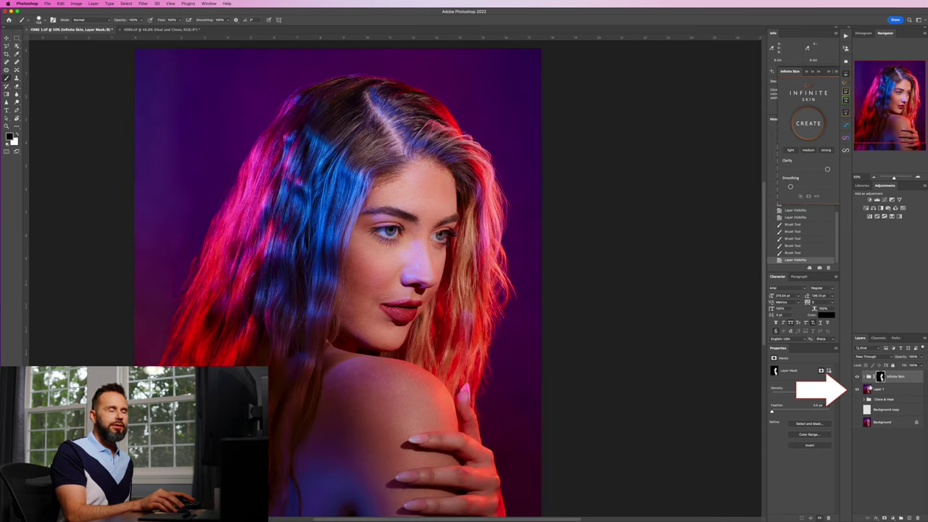
shift+click(879, 377)
shift+click(880, 376)
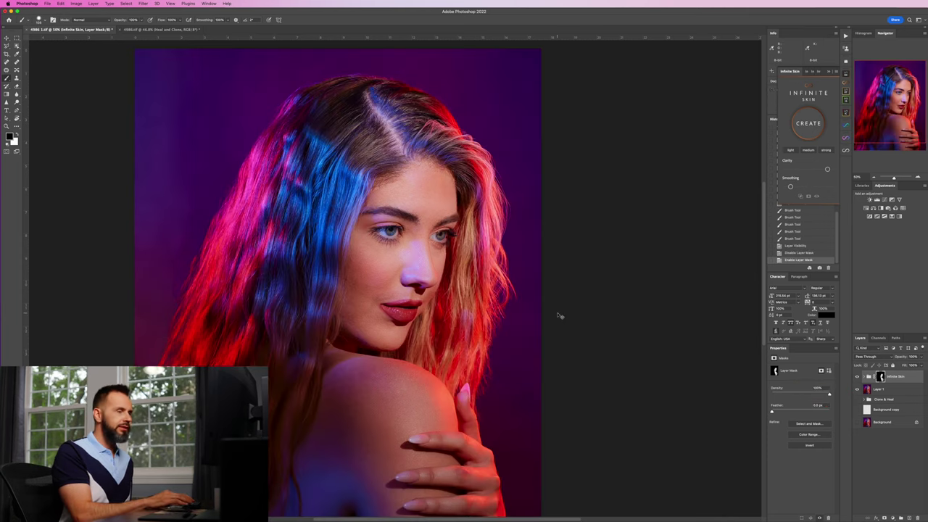
Step: Compare the facial skin texture at 200% with the Infinite Skin group hidden and shown
key(super+equal)
key(super+equal)
key(super+equal)
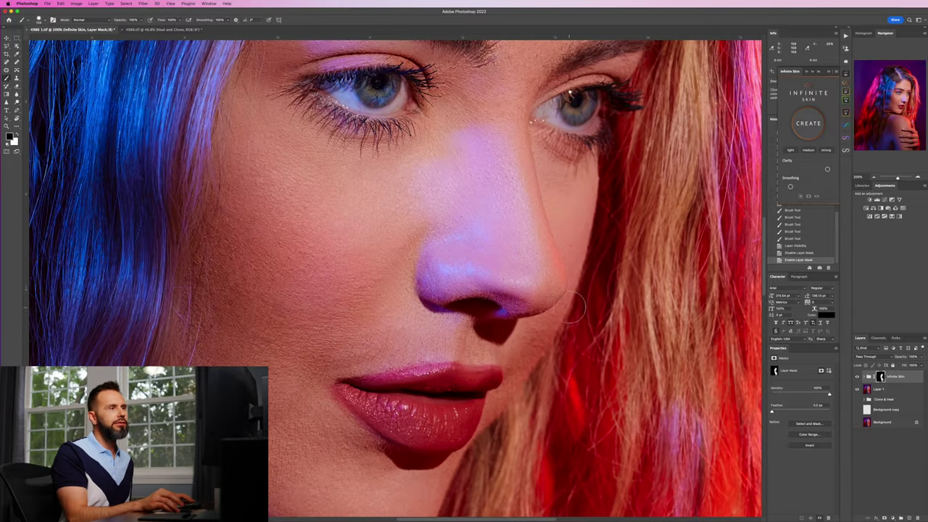
scroll(580, 308, up, 2)
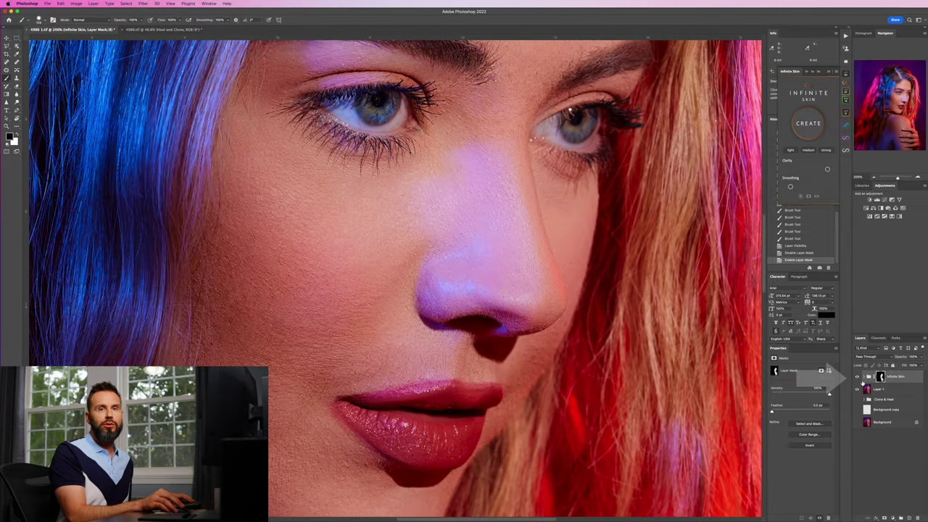
click(858, 377)
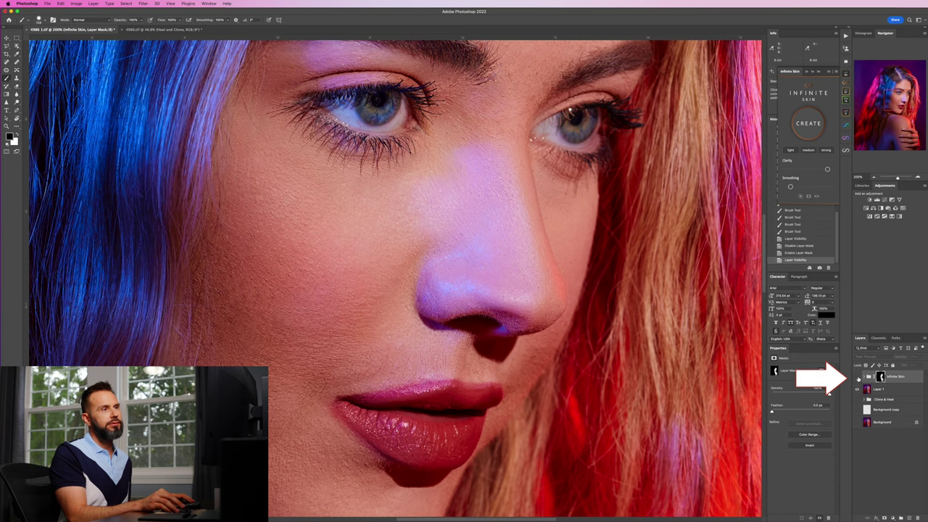
click(858, 377)
click(857, 377)
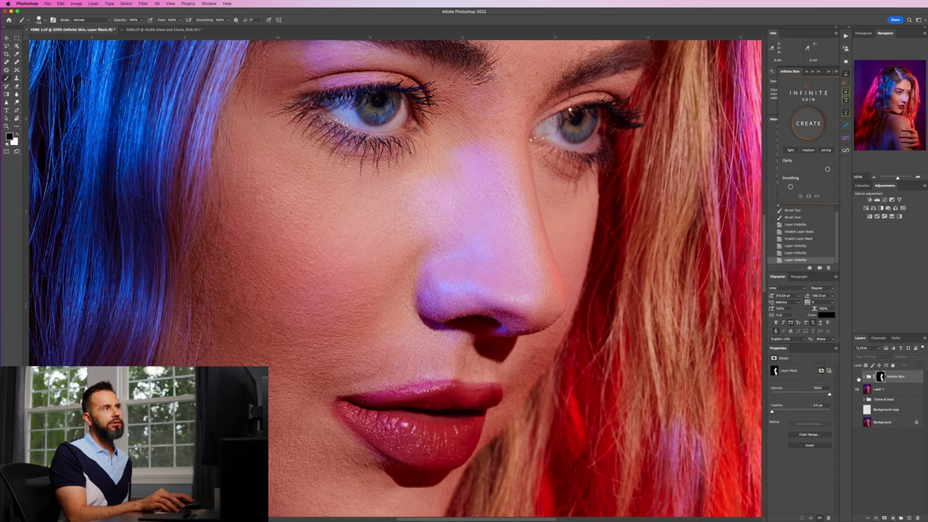
click(858, 377)
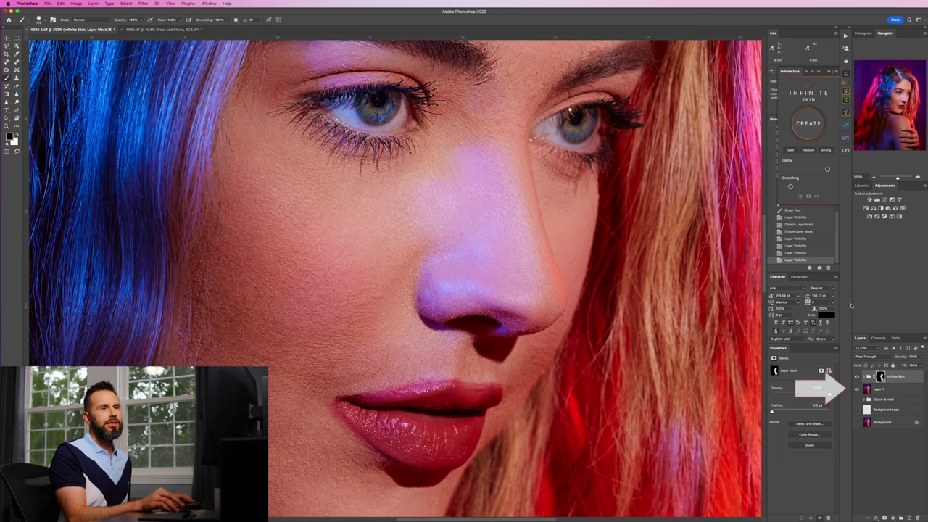
Step: Hide Layer 1, paint black over both eyes on the Infinite Skin mask, and show Layer 1 again
click(858, 389)
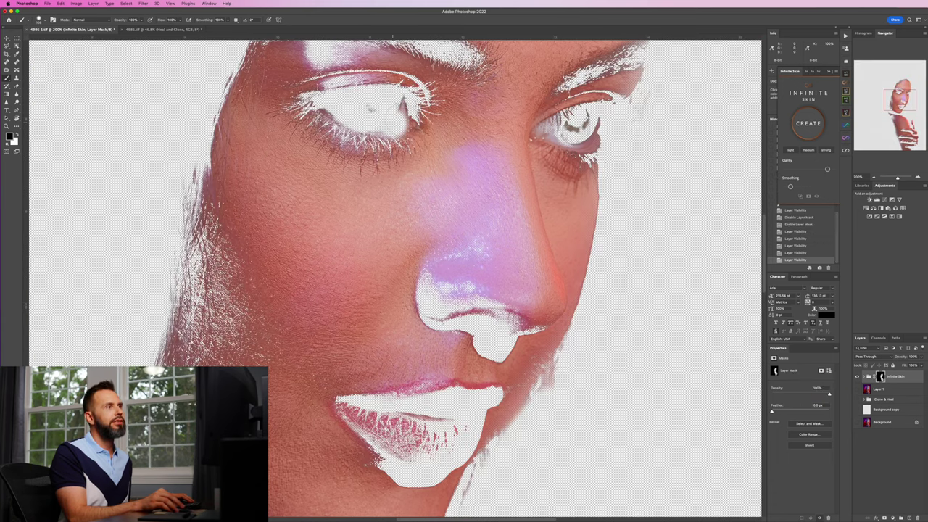
mouse_move(400, 85)
mouse_down()
mouse_move(329, 94)
mouse_move(333, 120)
mouse_move(369, 134)
mouse_up()
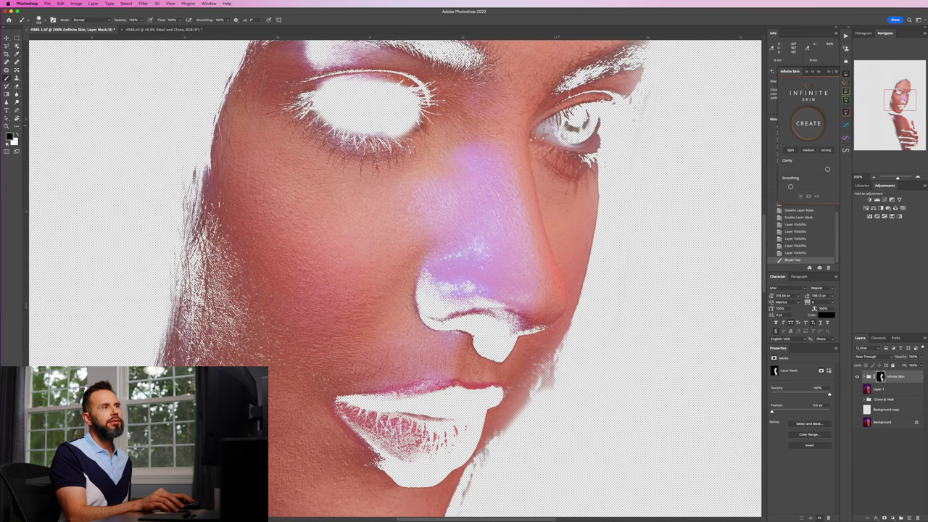
mouse_move(538, 142)
mouse_down()
mouse_move(555, 120)
mouse_move(591, 101)
mouse_move(594, 136)
mouse_move(565, 148)
mouse_move(600, 145)
mouse_up()
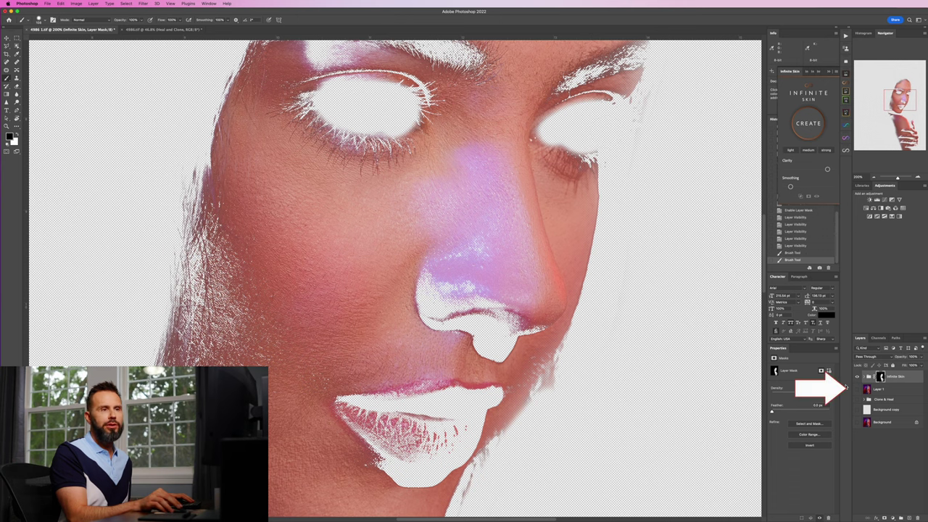
click(857, 390)
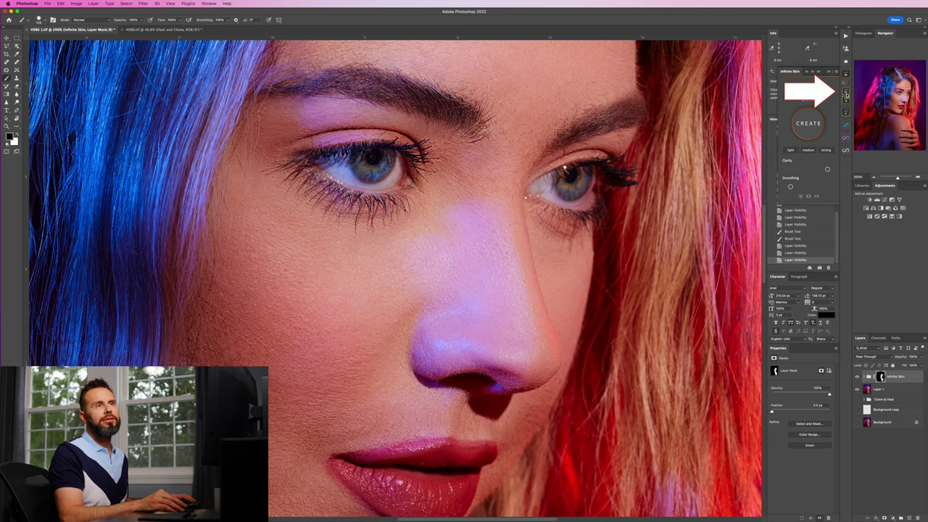
Step: Create a curves-based Dodge & Burn setup above the Infinite Skin group with Infinite Retouch
click(846, 93)
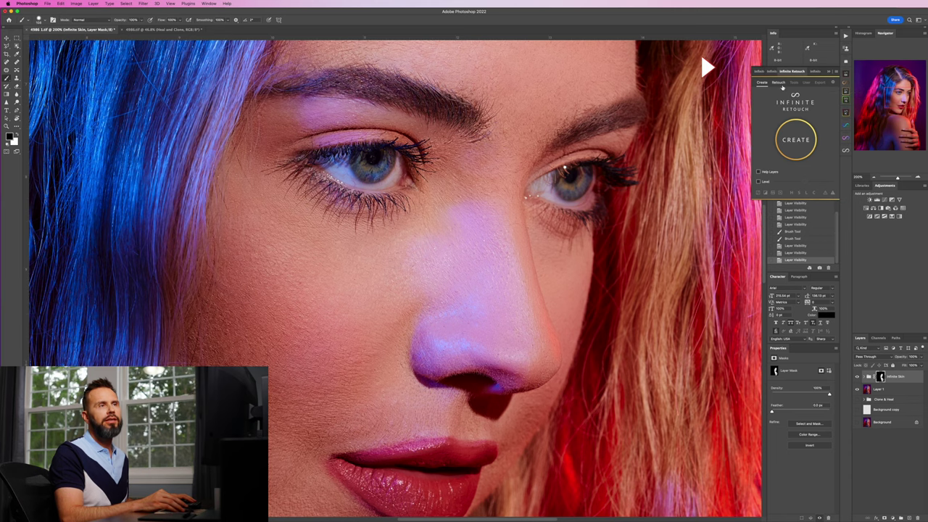
click(778, 83)
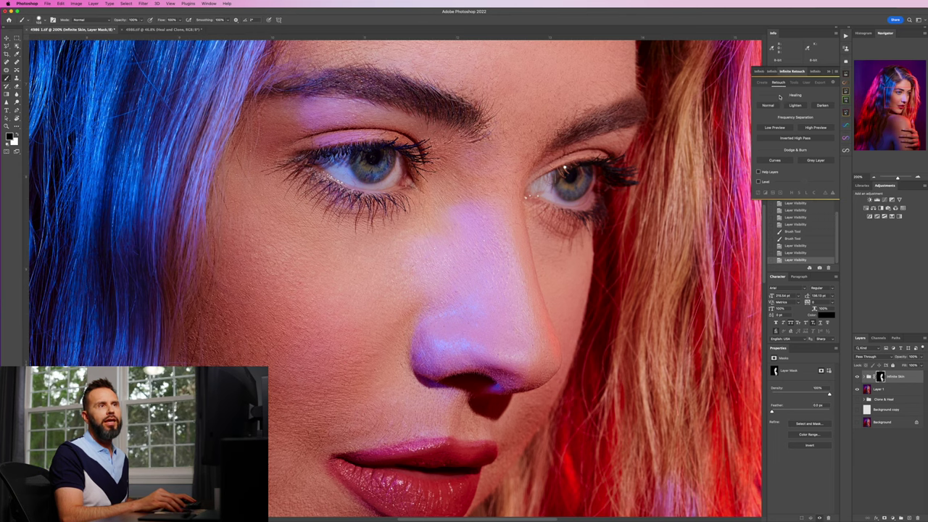
click(776, 161)
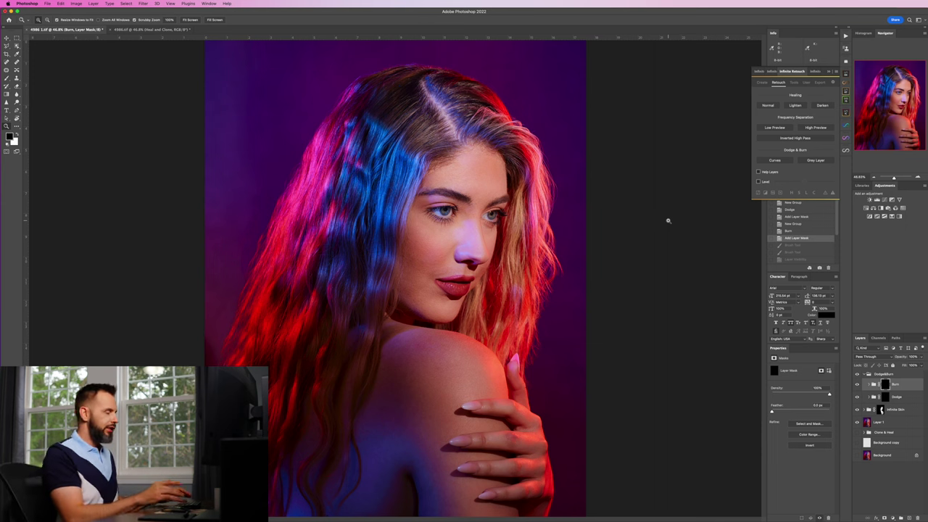
Step: Select the Burn group in Dodge&Burn as the painting target for the face at 200%
key(super+equal)
key(super+equal)
key(super+equal)
key(super+equal)
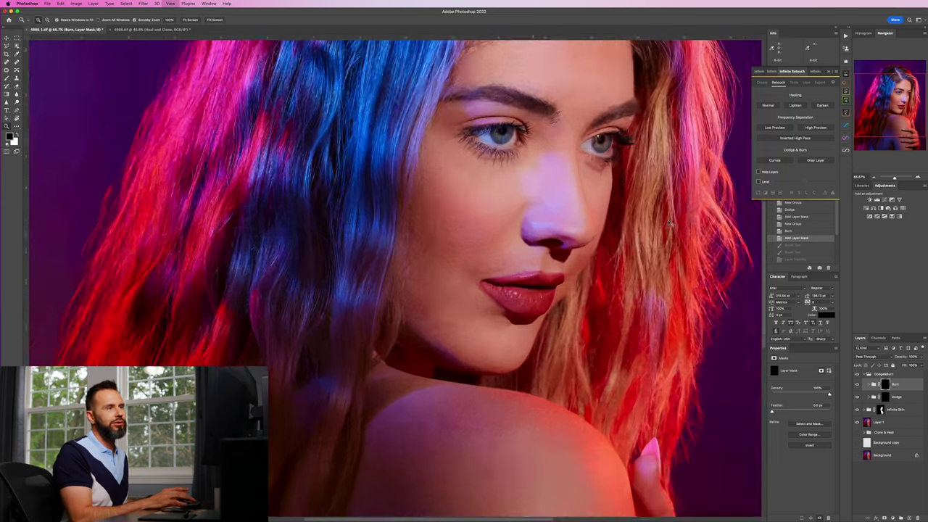
scroll(639, 216, right, 10)
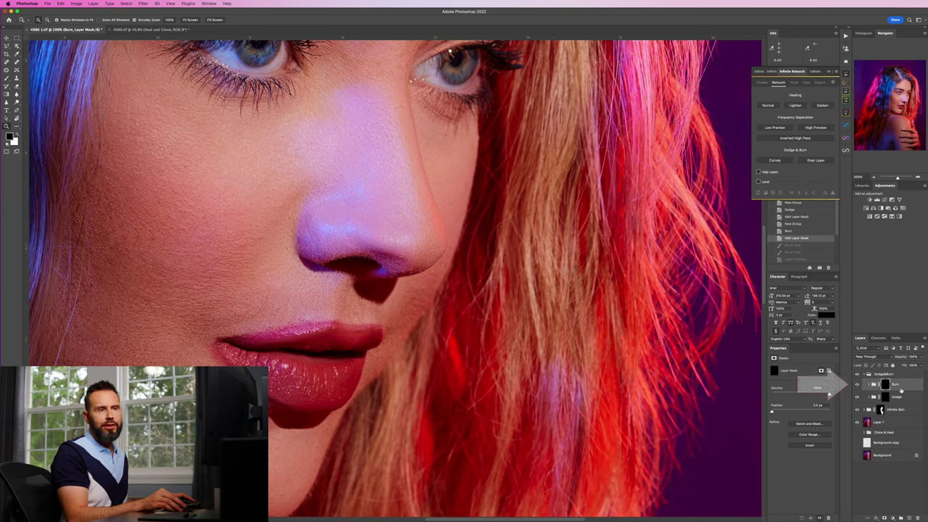
click(899, 398)
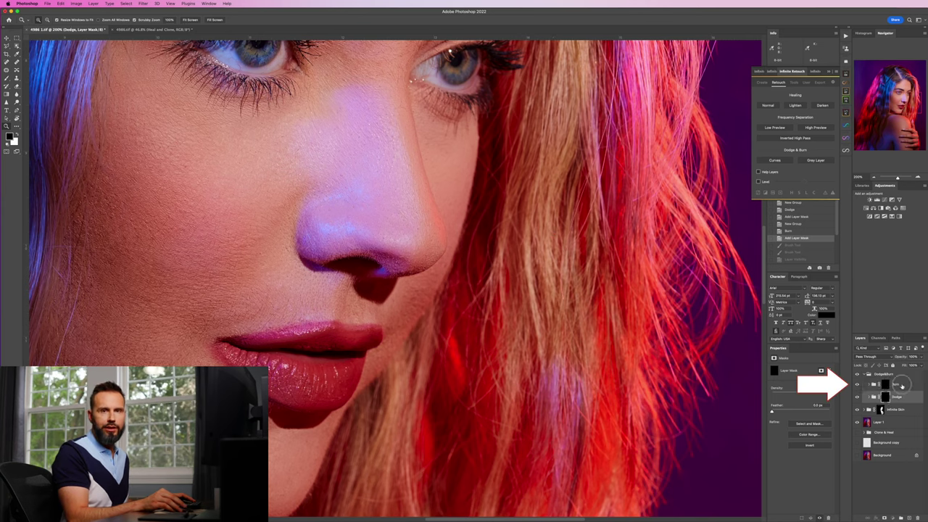
click(902, 386)
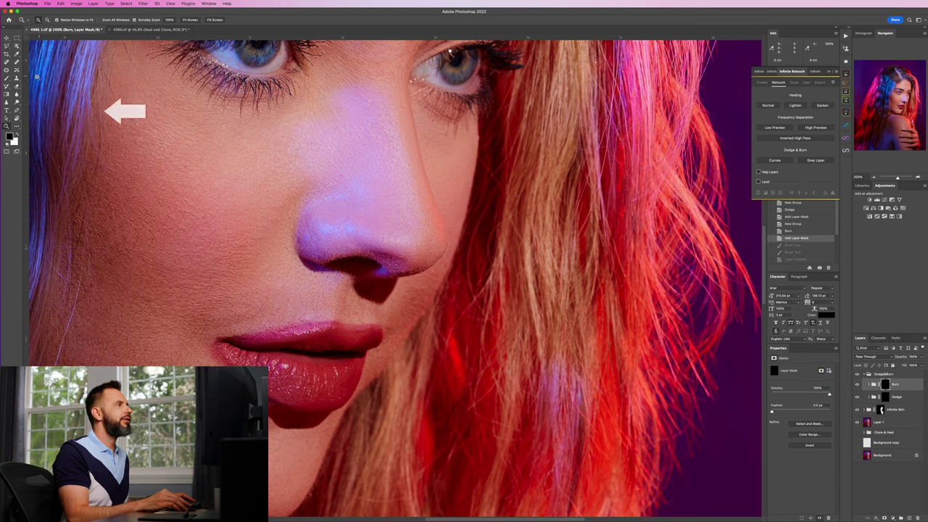
Step: Set up the Brush tool with a white foreground colour, 100% opacity and 3% flow
click(7, 78)
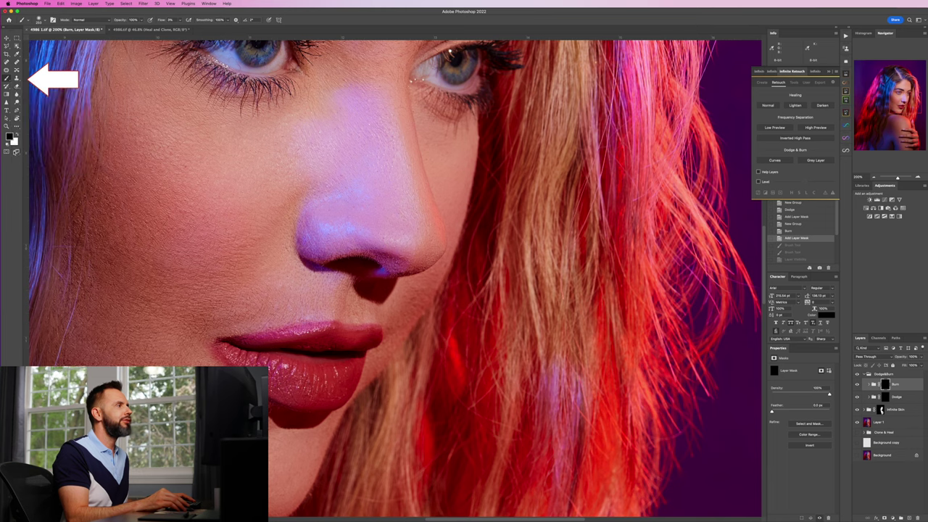
click(18, 129)
click(9, 136)
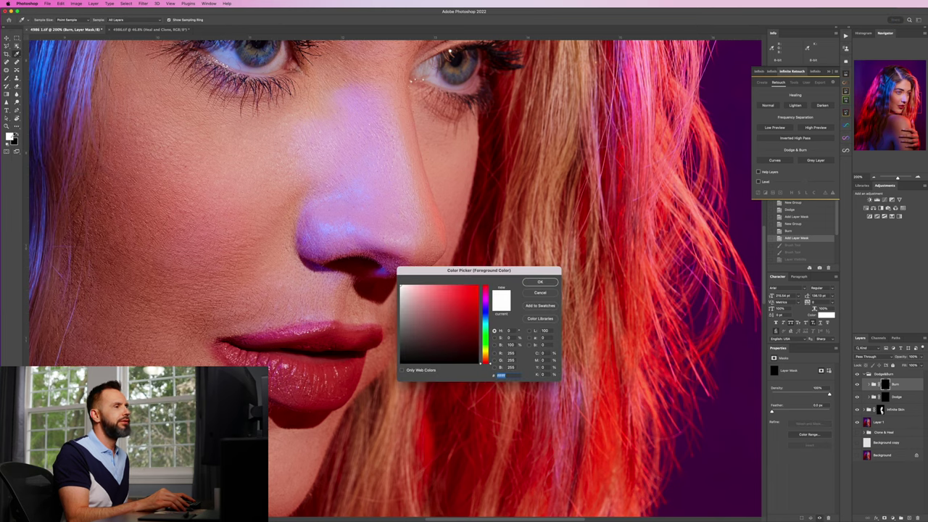
click(539, 282)
click(172, 19)
text(100)
key(Return)
text(1)
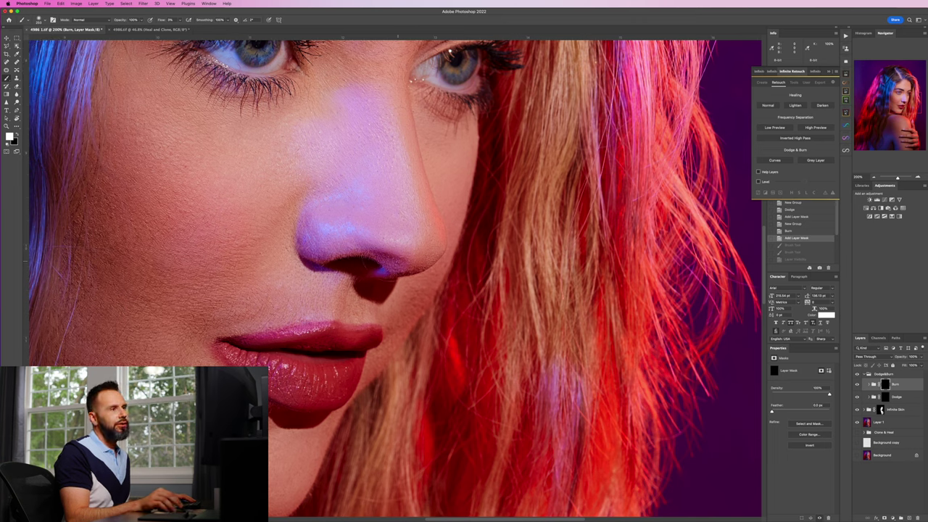
Step: Paint white on the Burn mask with a soft brush at 0% hardness to darken the lit side and edge of the nose
right_click(396, 256)
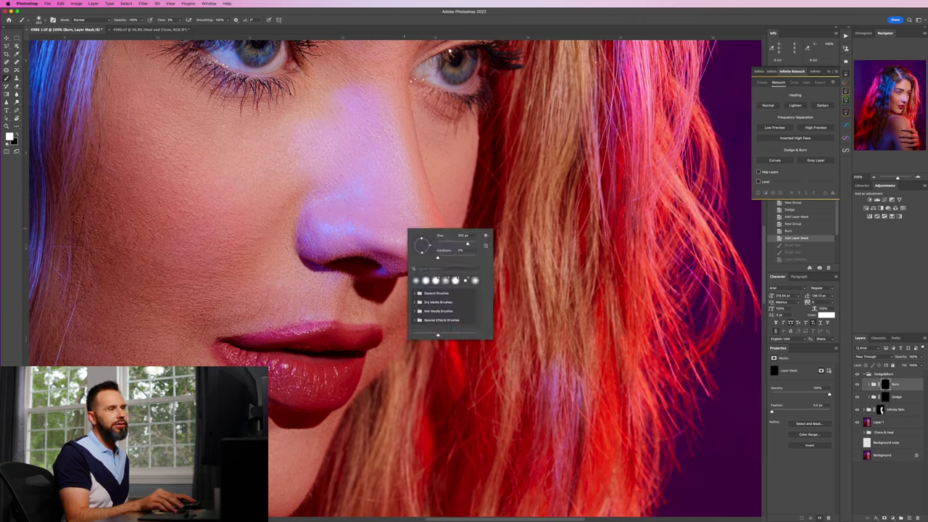
key(Return)
drag(417, 218, 385, 208)
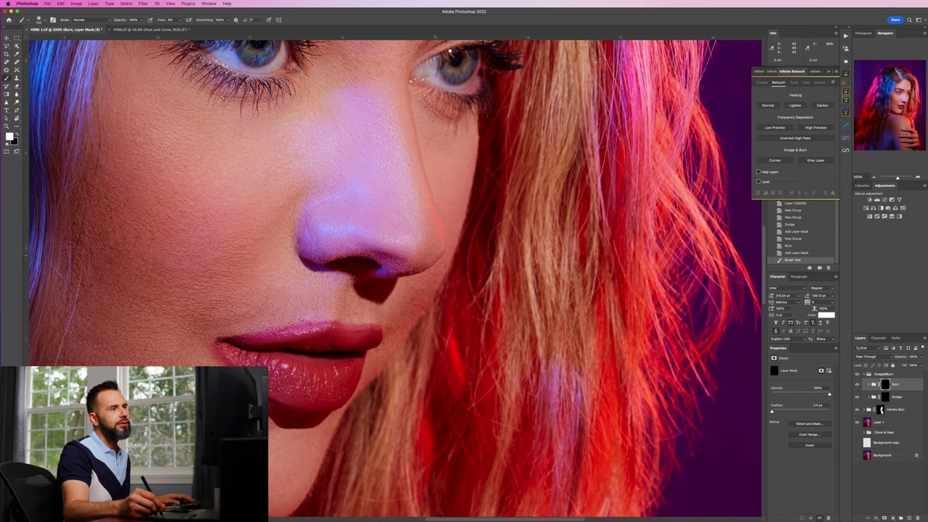
drag(435, 239, 491, 239)
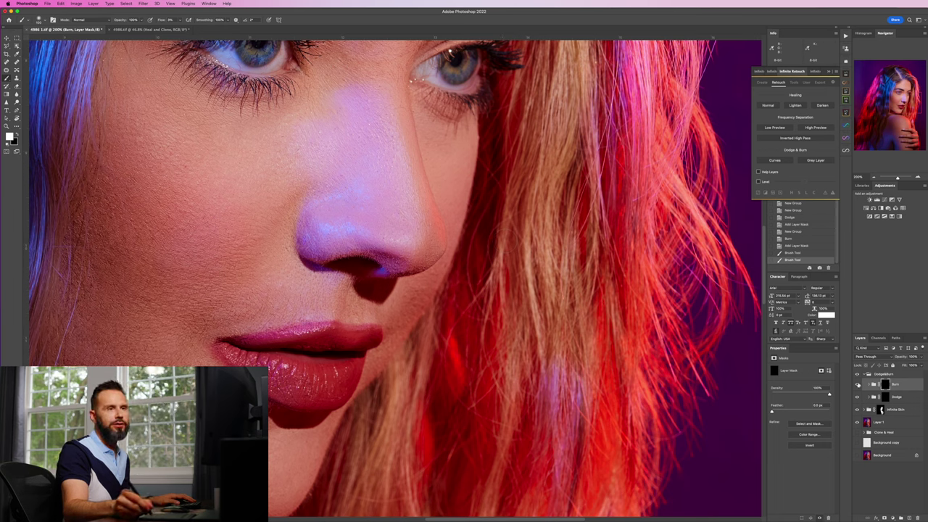
Step: Compare the nose up close and the whole portrait with the Burn group hidden and shown
click(858, 385)
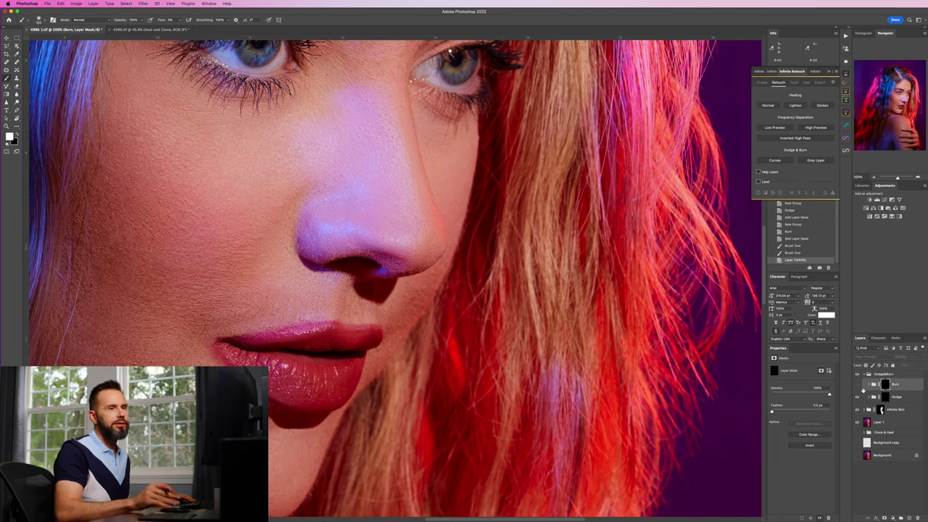
click(859, 387)
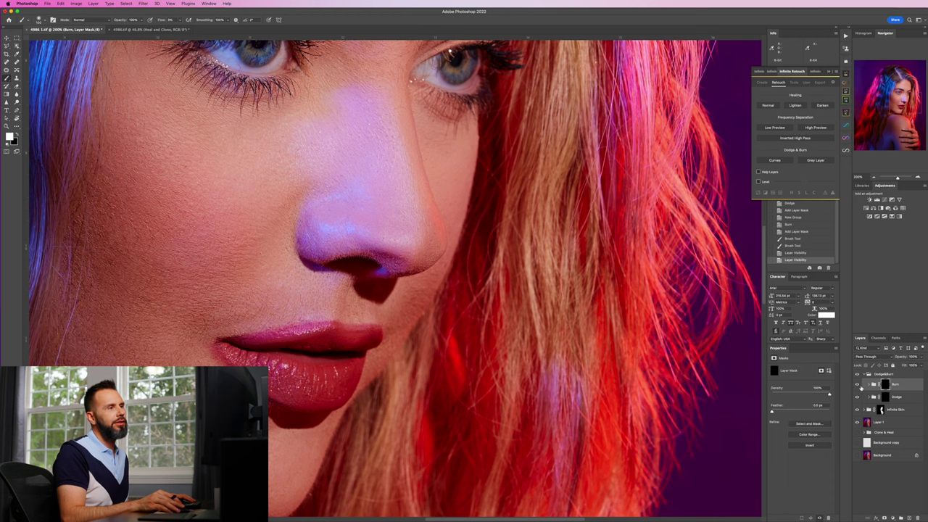
key(super+0)
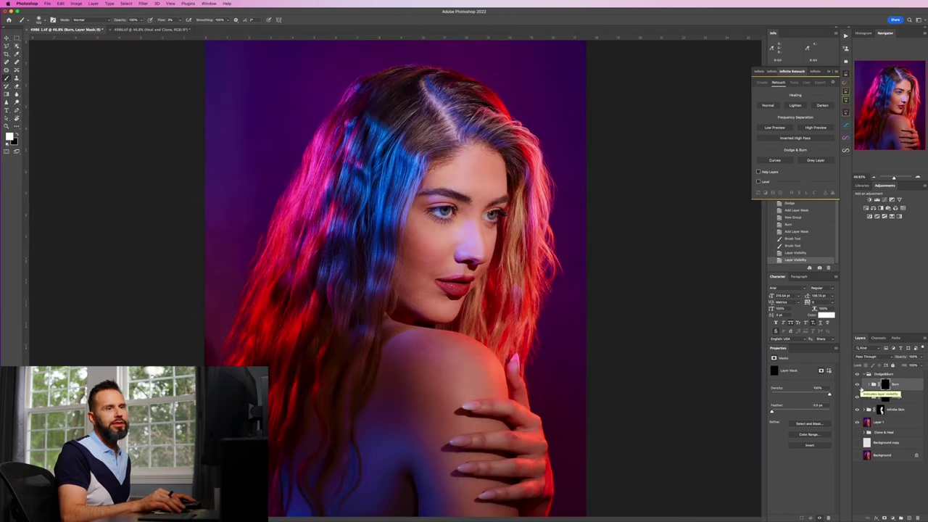
click(858, 385)
click(858, 385)
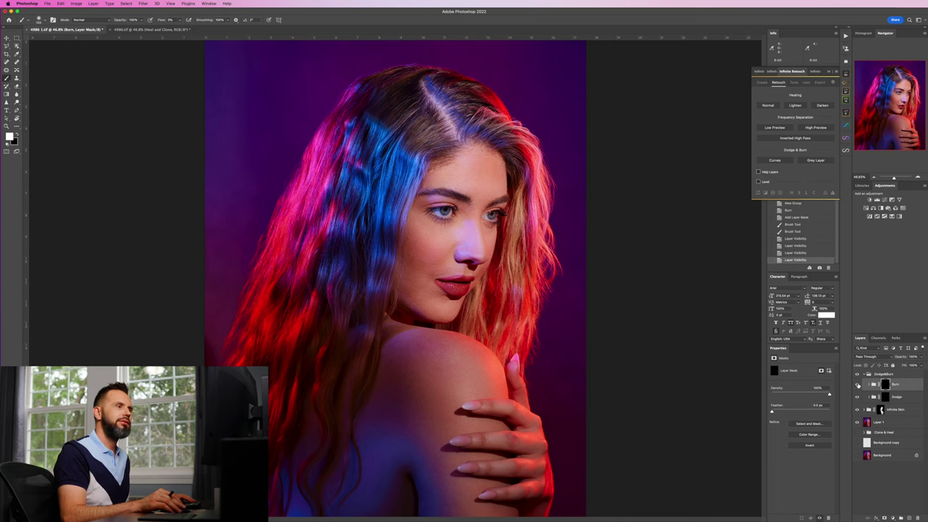
key(super+plus)
key(super+plus)
key(super+plus)
key(super+plus)
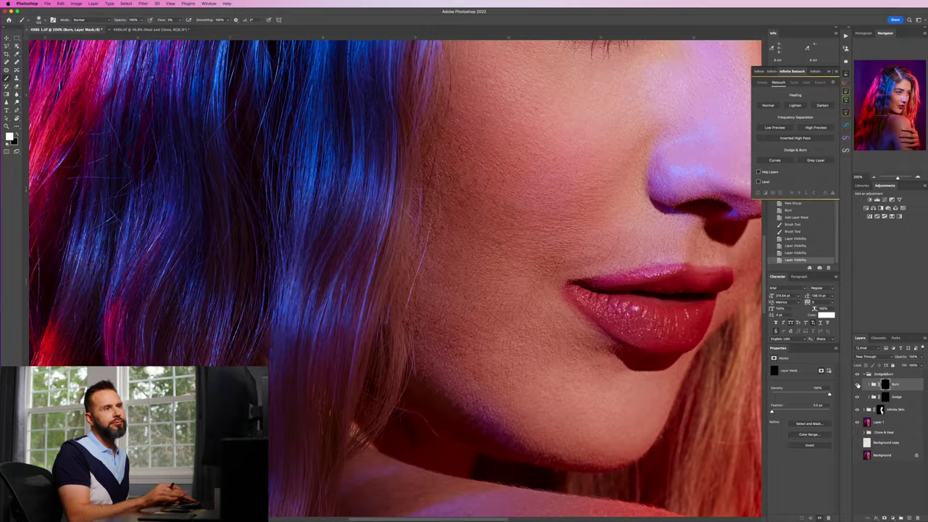
Step: Paint black on the Burn mask with the soft Brush to remove darkening beyond the edge of the nose
scroll(671, 381, right, 10)
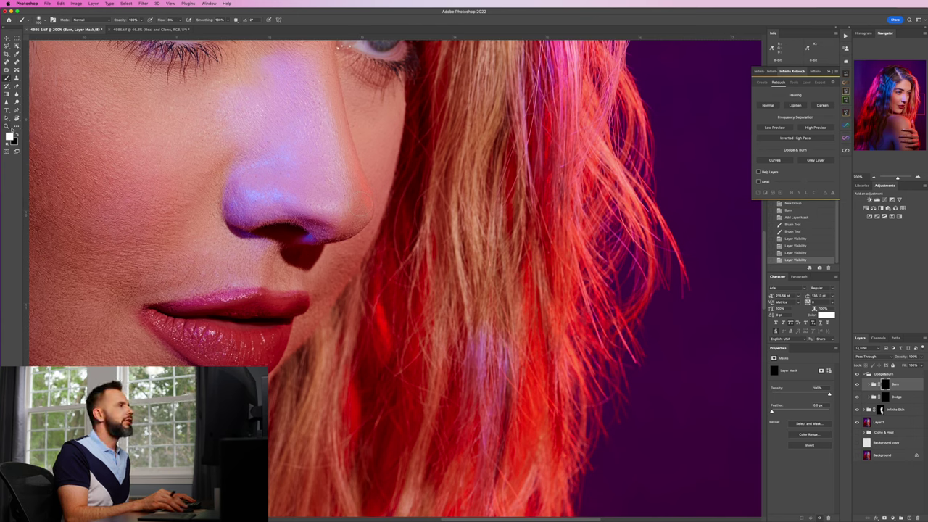
click(17, 135)
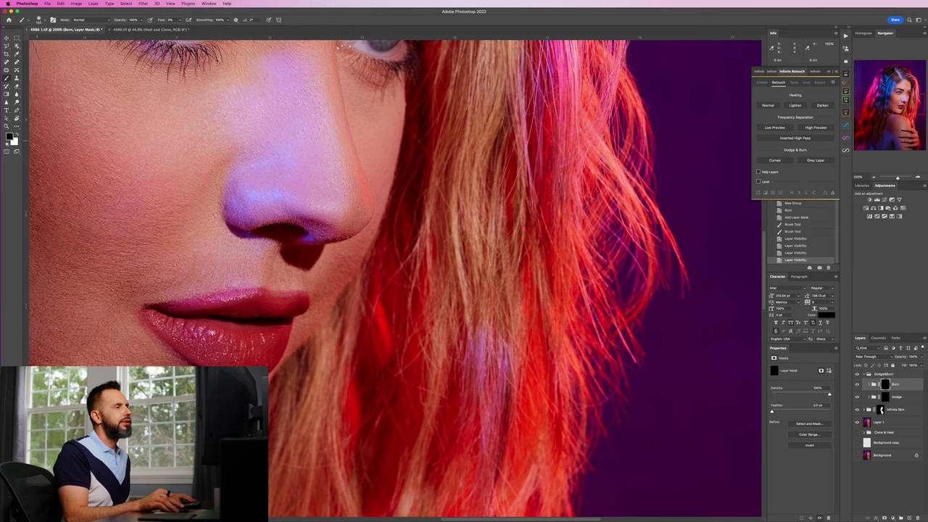
right_click(245, 190)
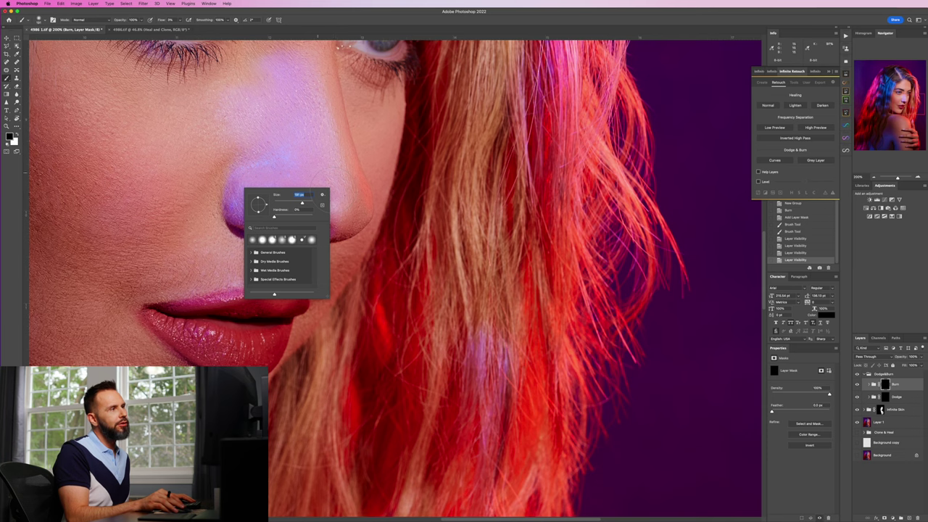
key(Return)
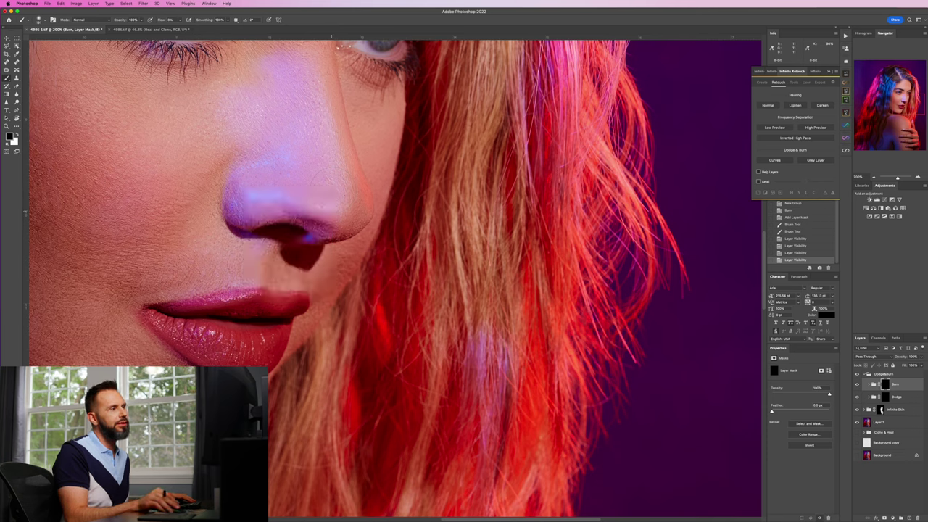
click(395, 214)
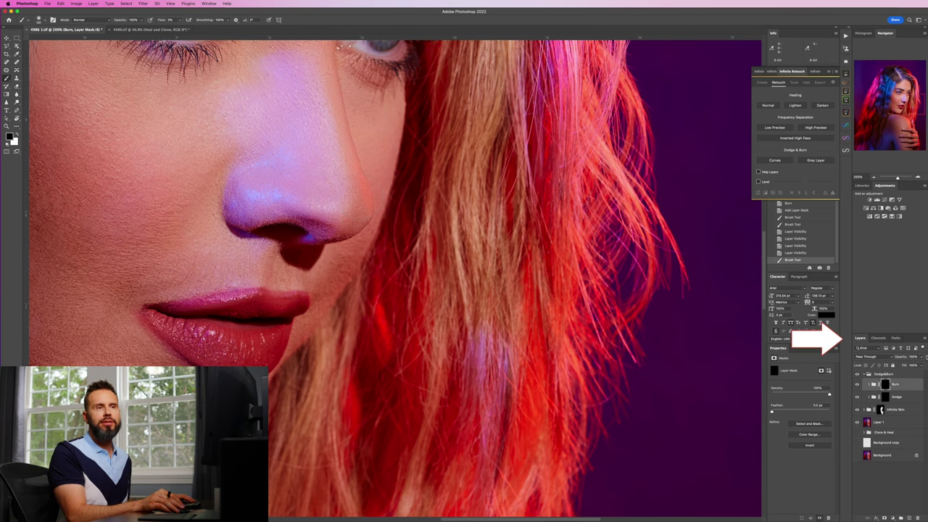
Step: Create a new layer named heal clean-up and move it above the Dodge&Burn group
click(924, 339)
click(865, 291)
text(heal cleanup)
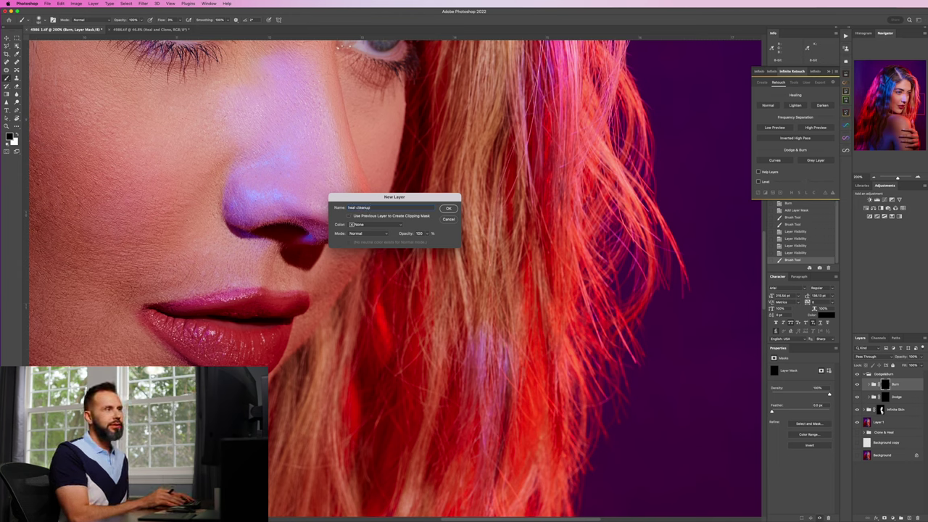
text(-)
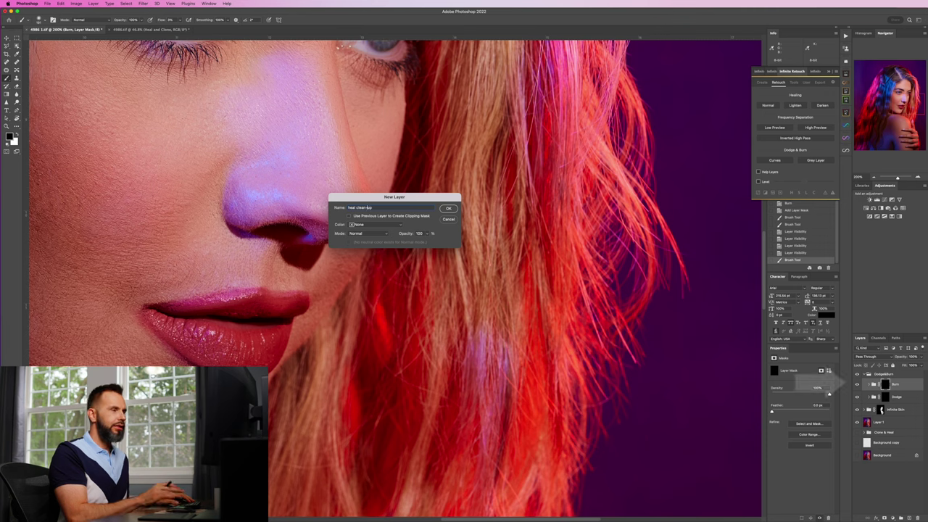
key(Return)
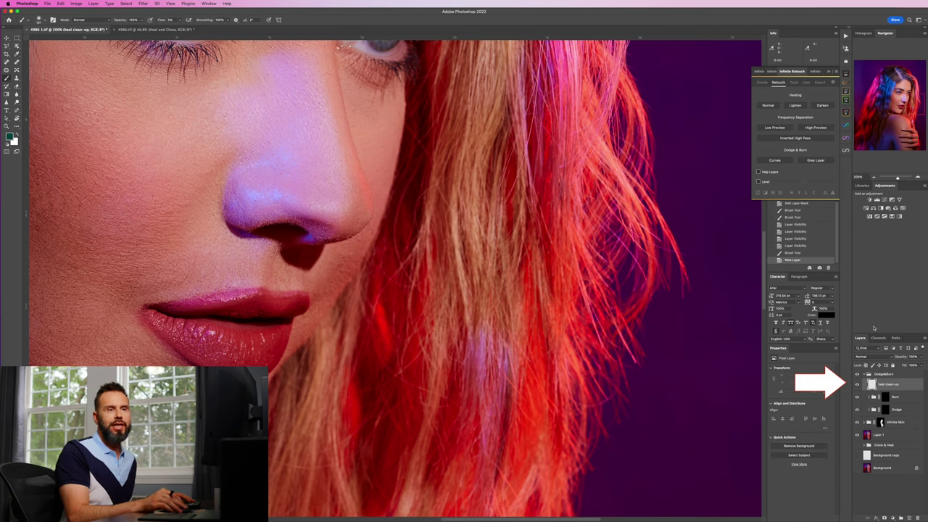
drag(892, 380, 889, 371)
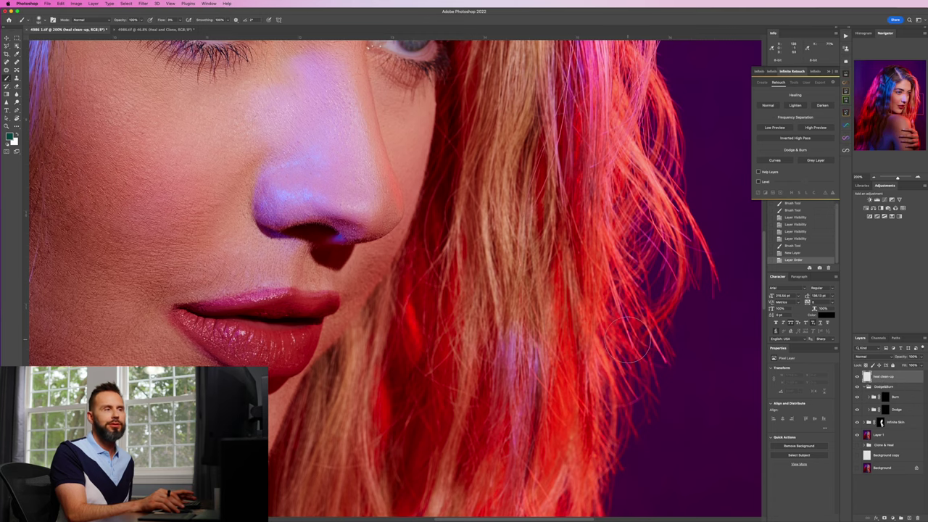
Step: Heal the red rim along the nose tip with the Healing Brush at 400% and compare the heal clean-up layer hidden and shown
scroll(631, 333, left, 3)
scroll(630, 334, up, 2)
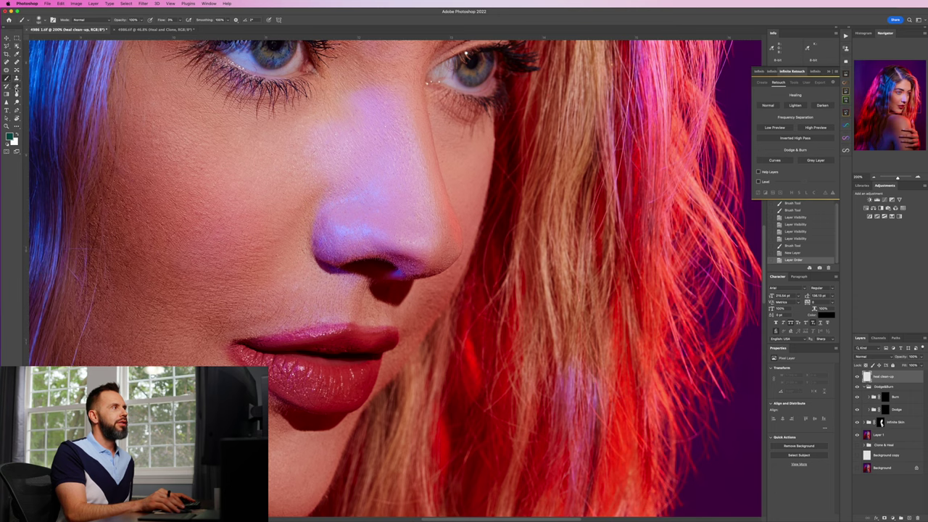
click(16, 62)
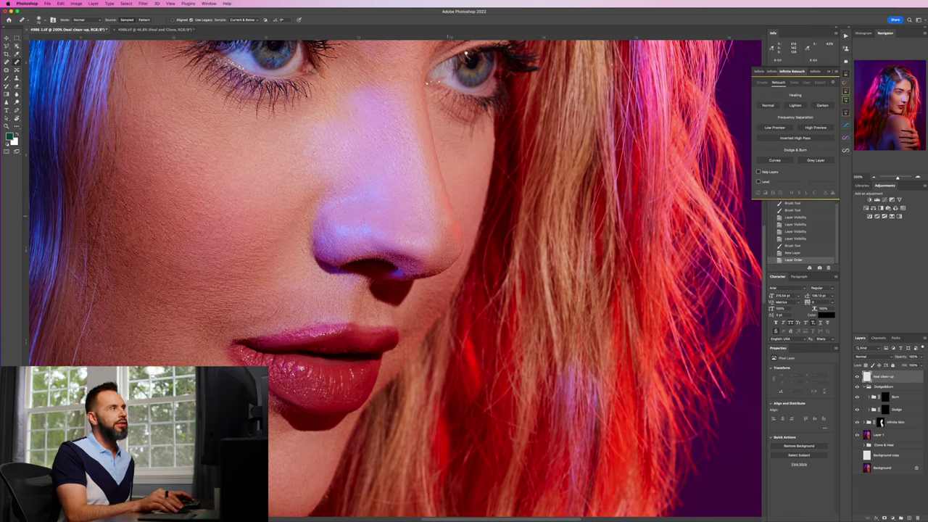
drag(439, 214, 452, 261)
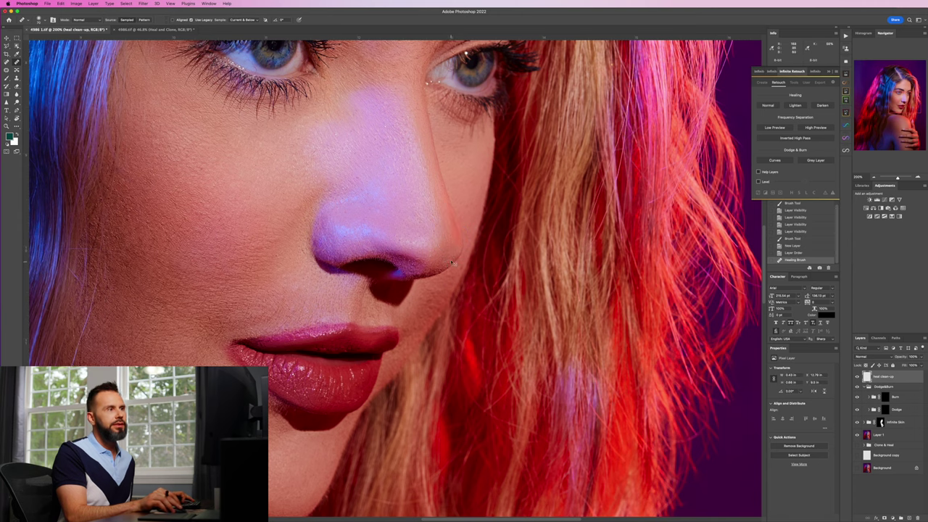
key(super+z)
key(super+equal)
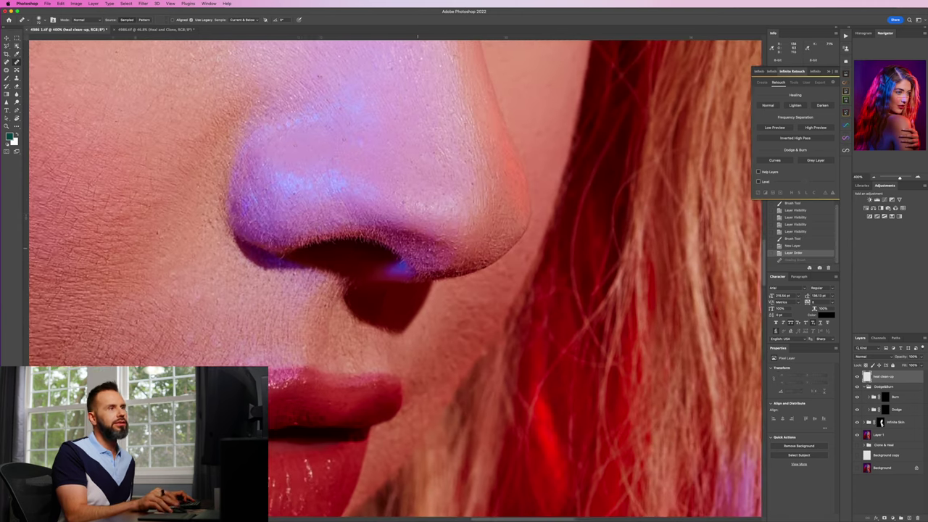
scroll(427, 133, right, 3)
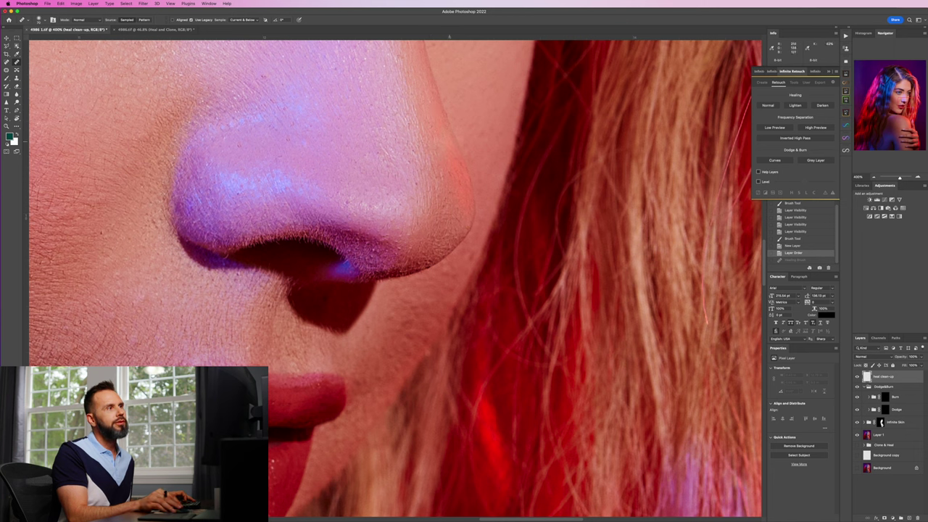
drag(449, 153, 459, 220)
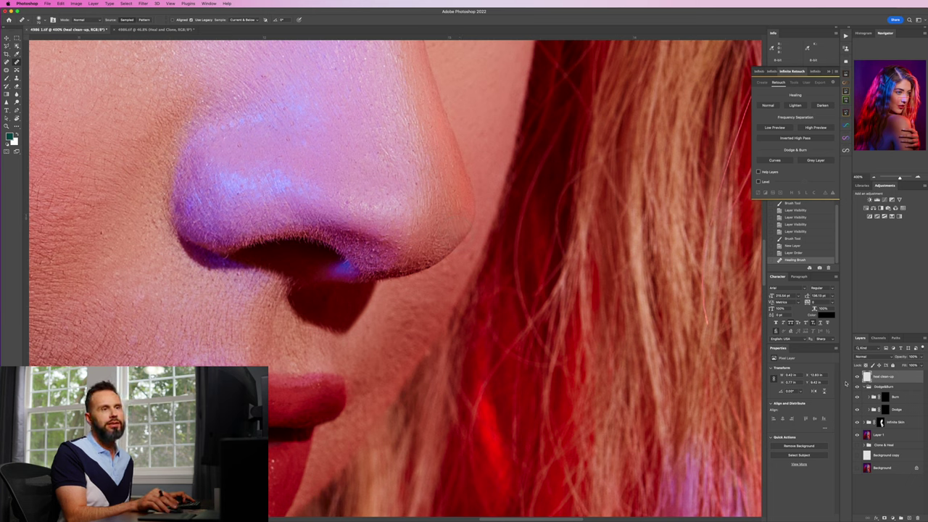
click(858, 377)
click(858, 377)
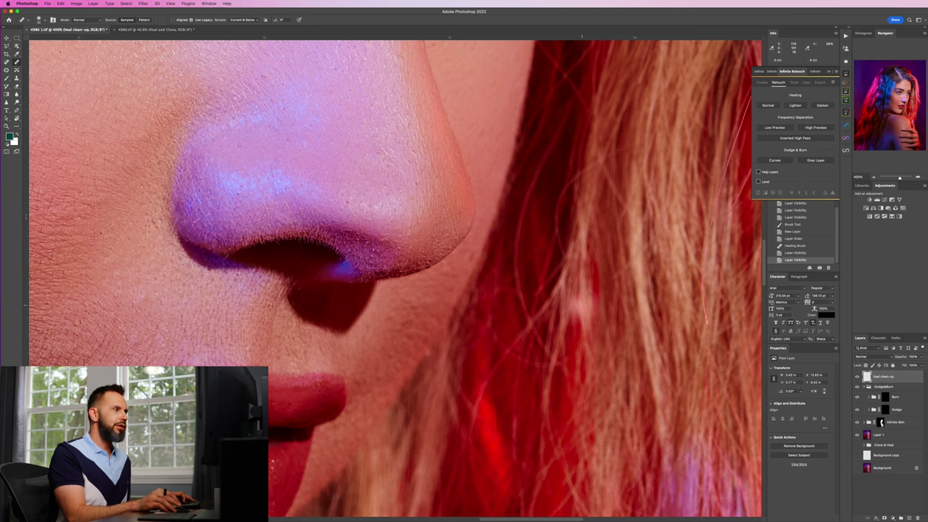
Step: Heal the skin beneath the outer end of the eyebrow at 300% with a resized Healing Brush
drag(442, 309, 499, 316)
key(ctrl+1)
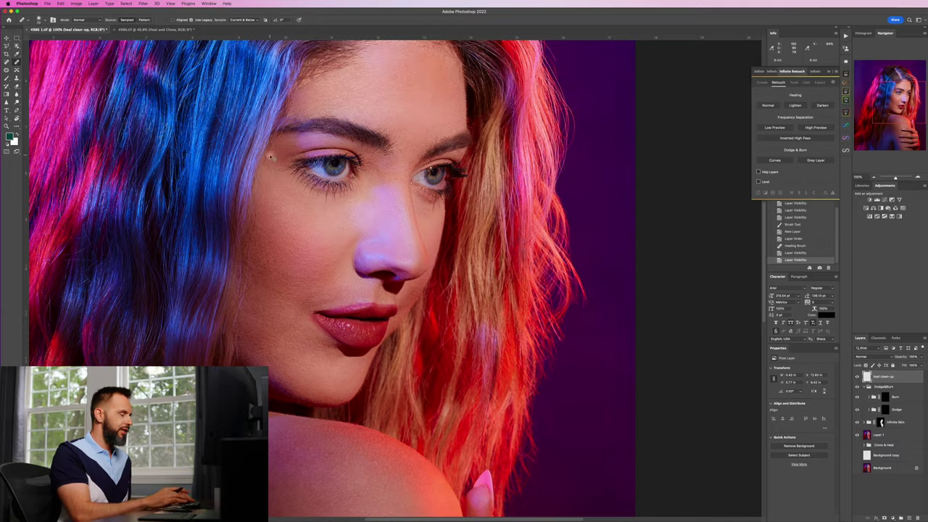
key(ctrl+plus)
key(ctrl+plus)
scroll(395, 278, up, 5)
scroll(395, 278, left, 5)
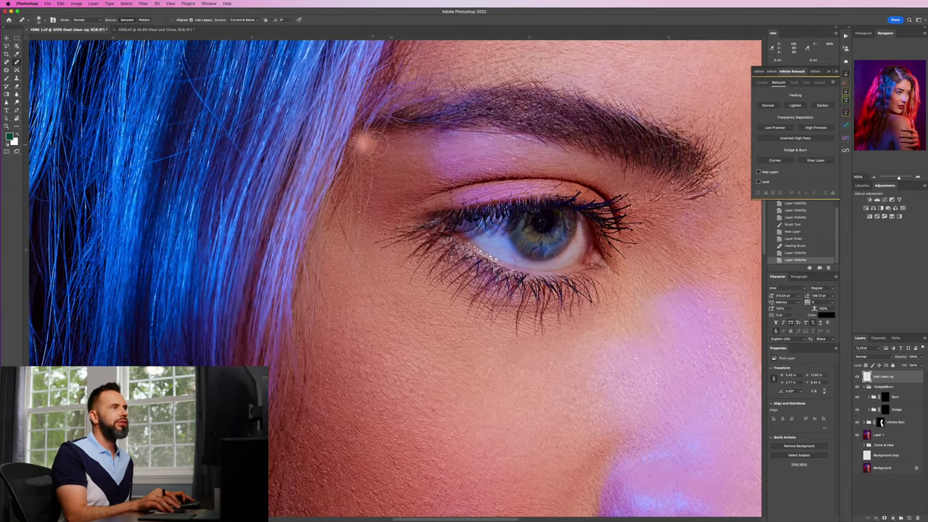
right_click(390, 147)
drag(408, 157, 400, 157)
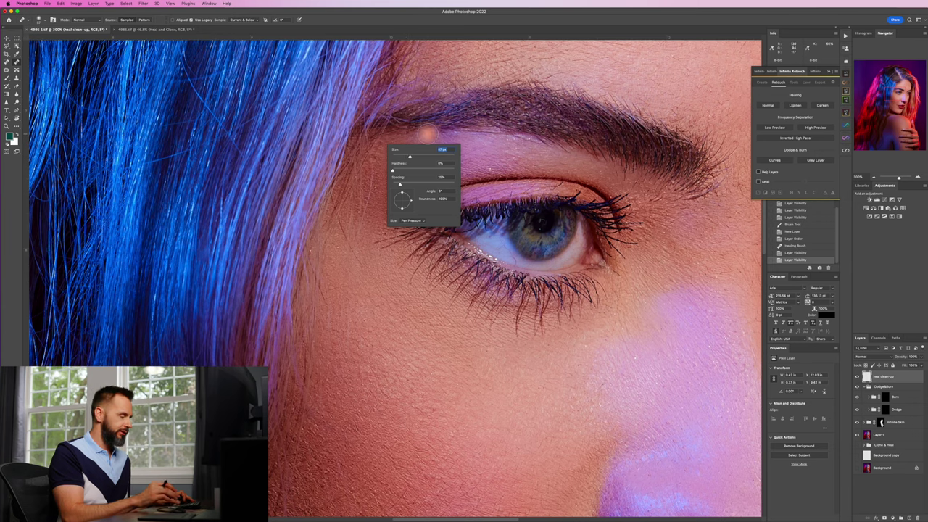
key(Return)
click(428, 134)
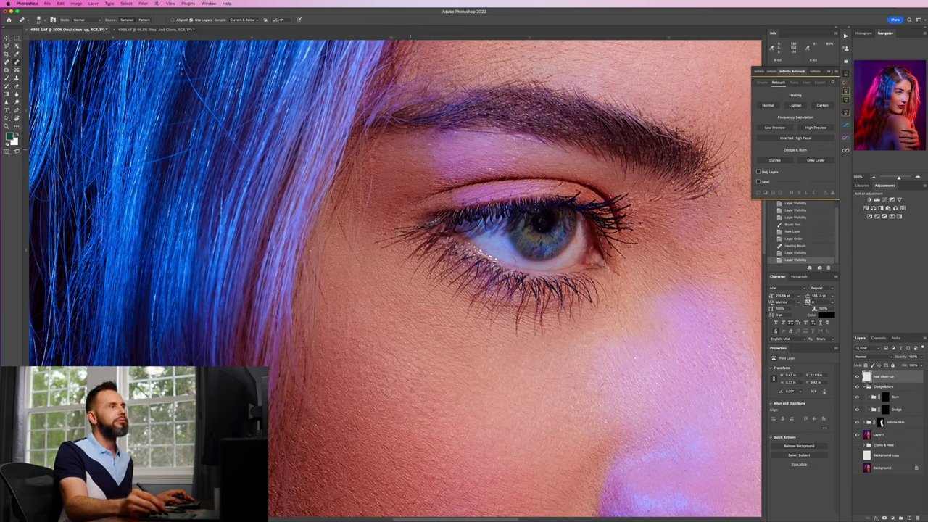
click(421, 136)
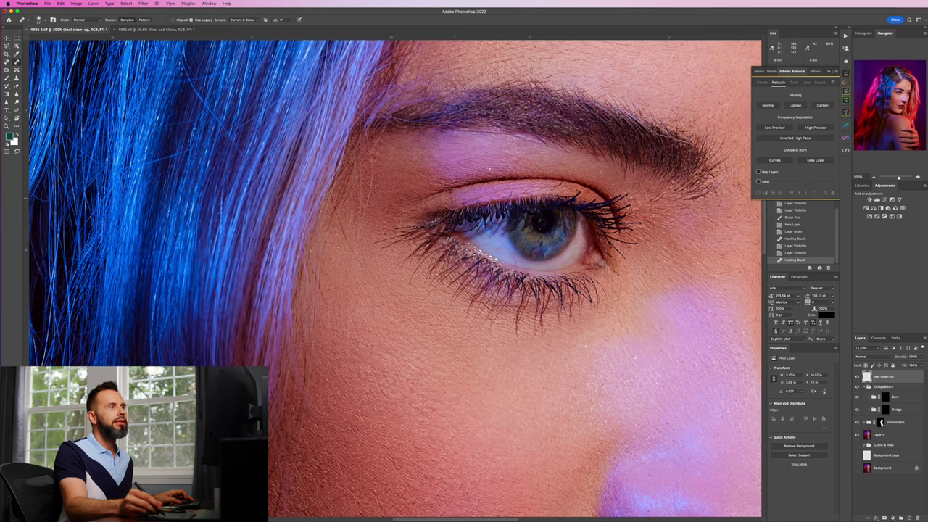
Step: Heal the small bright specks and flaws on the temple beside and below the outer corner of the eye
click(370, 214)
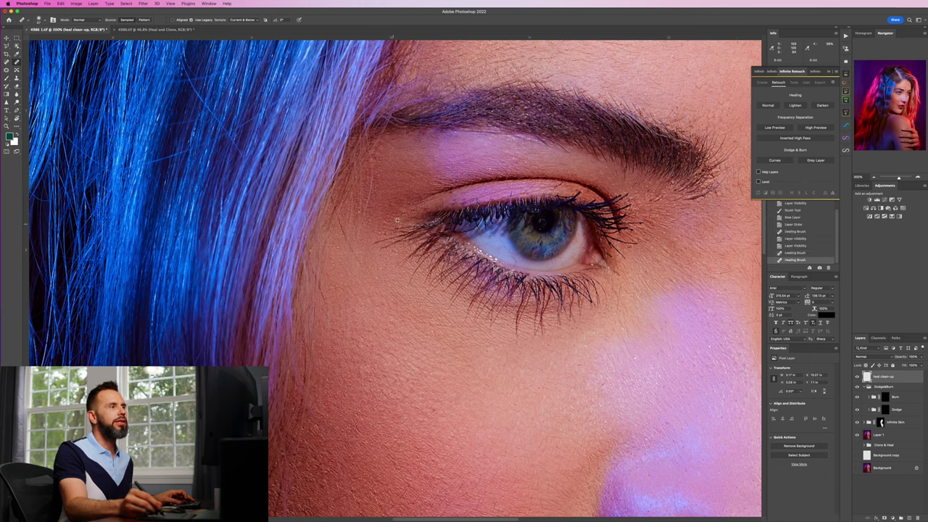
click(403, 222)
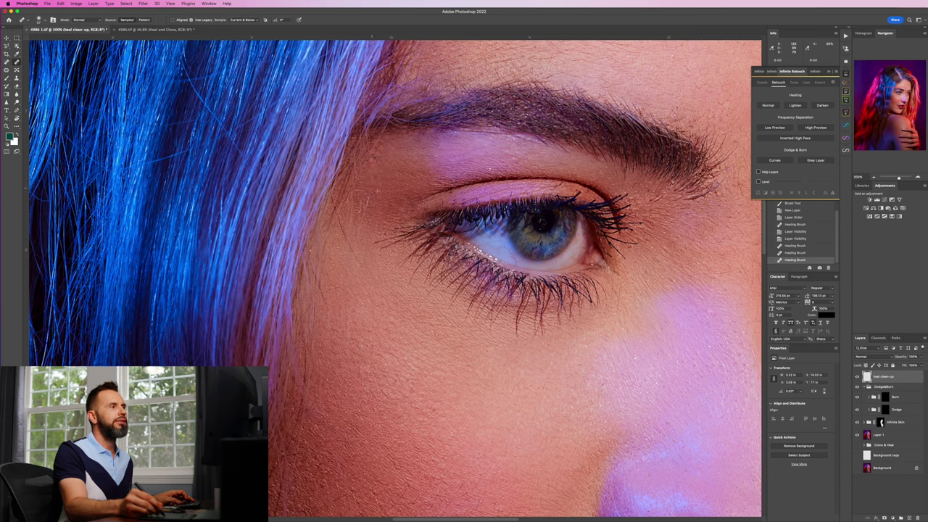
click(347, 253)
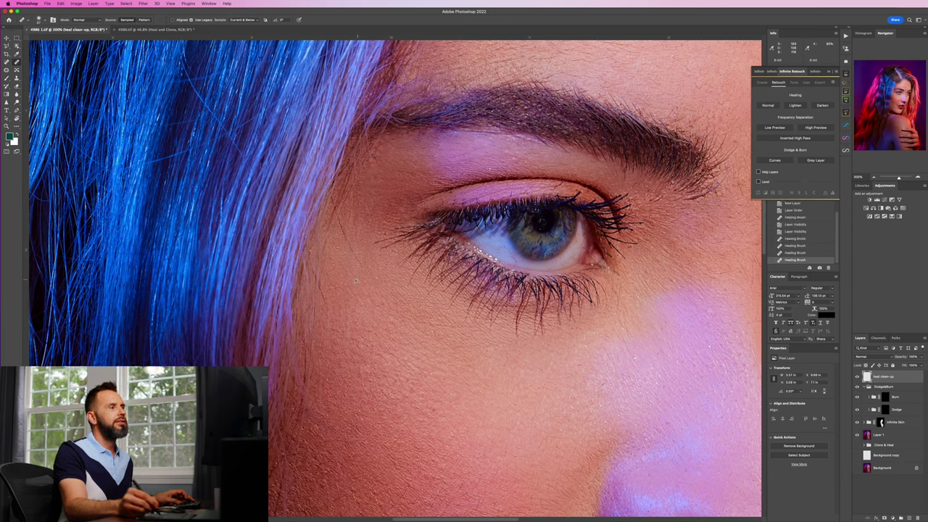
click(371, 228)
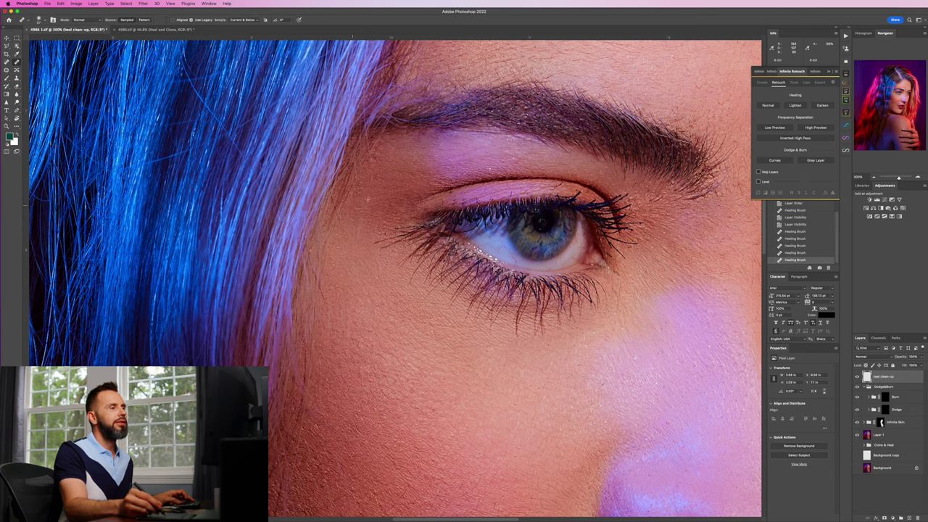
click(400, 269)
Step: Heal the small blemishes across the cheek at 200% on the heal clean-up layer
key(super+minus)
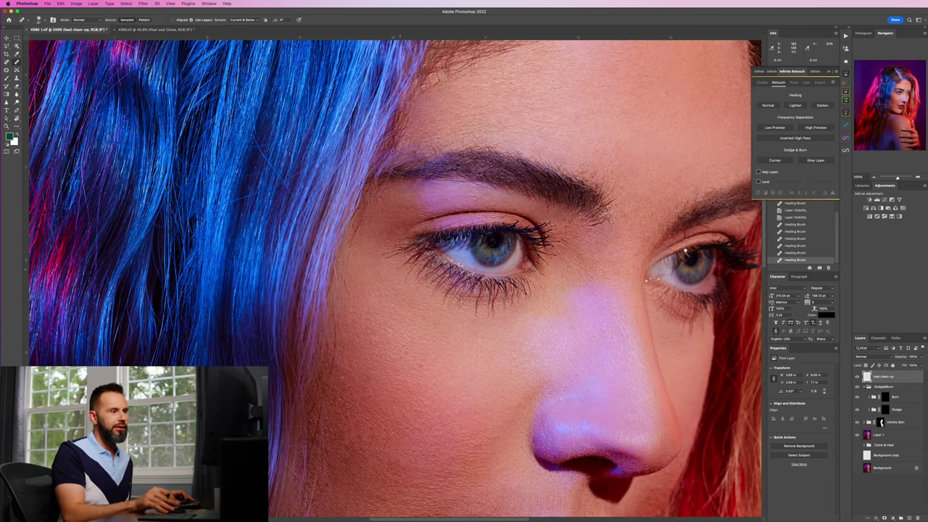
scroll(400, 268, down, 5)
scroll(399, 268, down, 3)
click(358, 181)
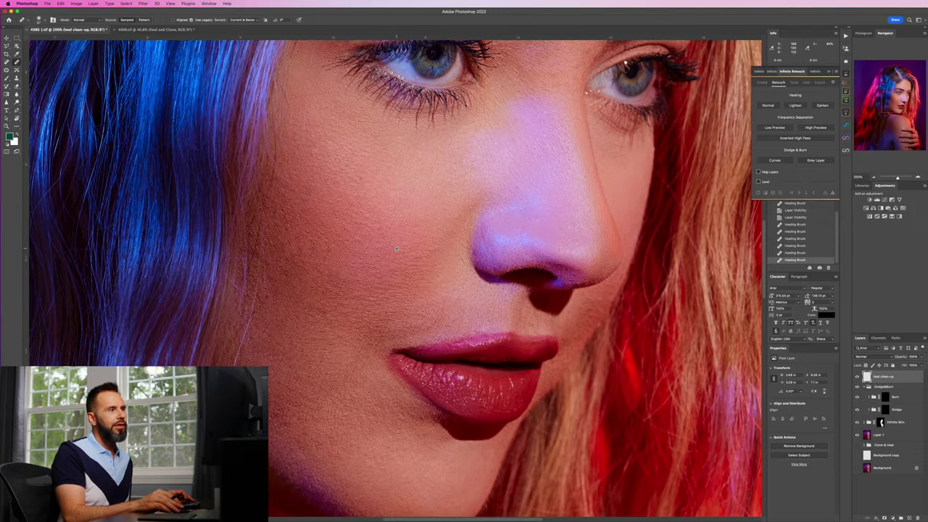
click(358, 180)
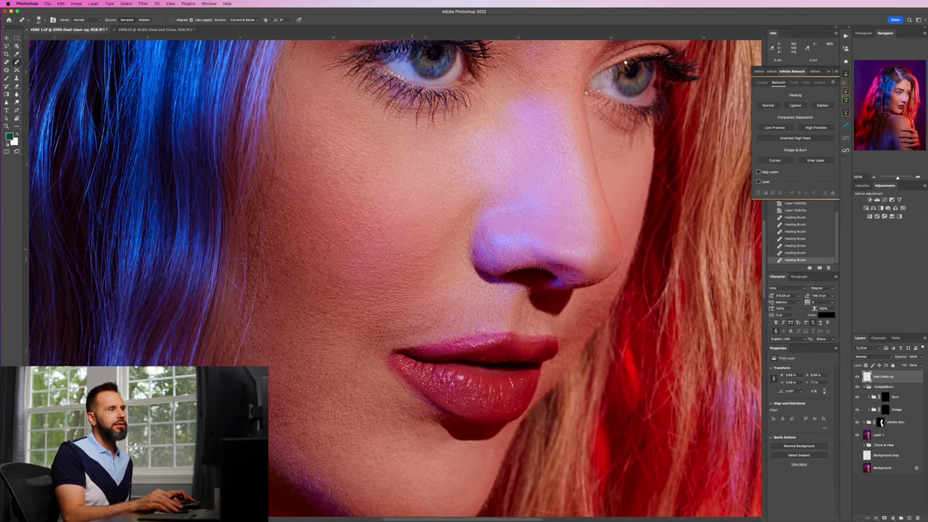
click(375, 259)
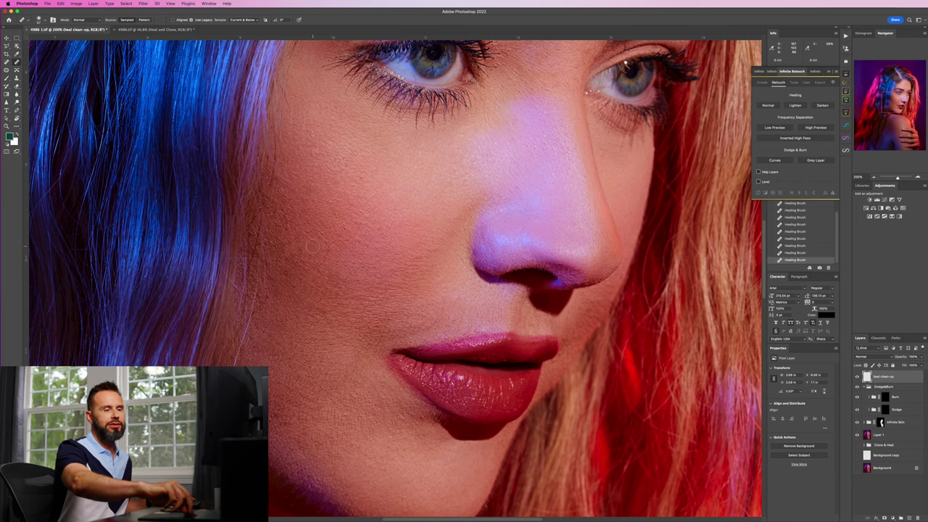
Step: Create a new layer named hair fix above the heal clean-up layer, with the whole portrait in view
key(super+0)
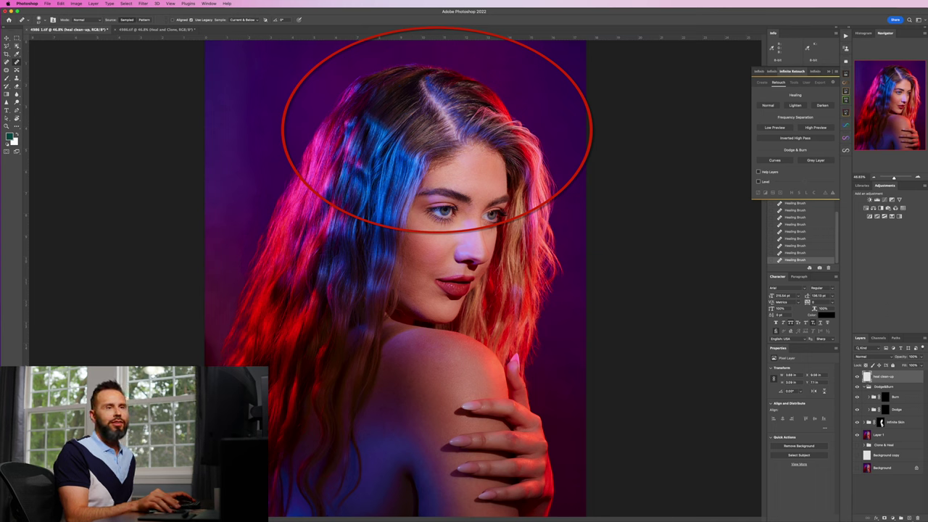
click(922, 338)
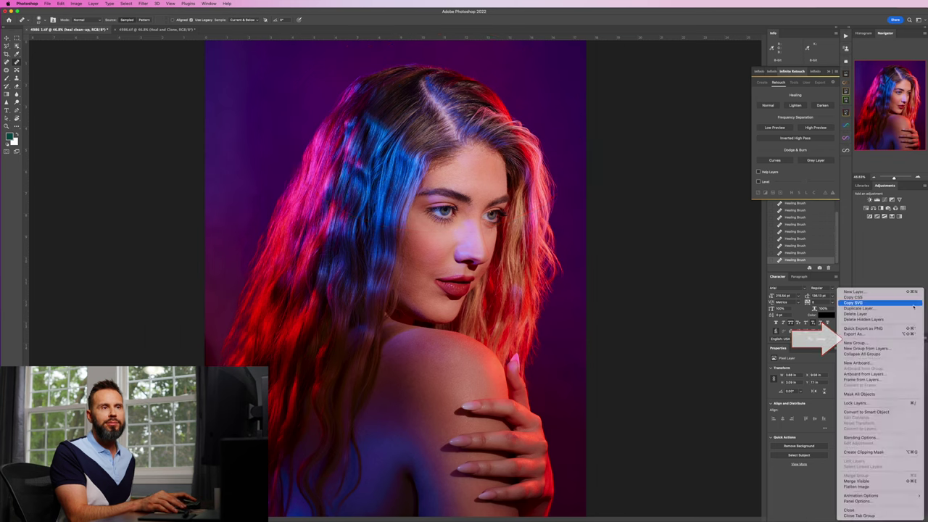
click(890, 292)
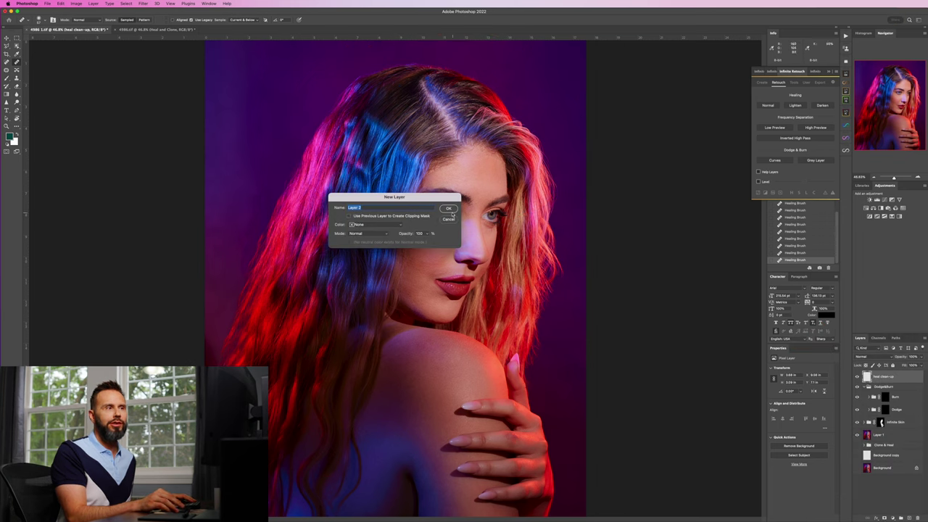
text(hair)
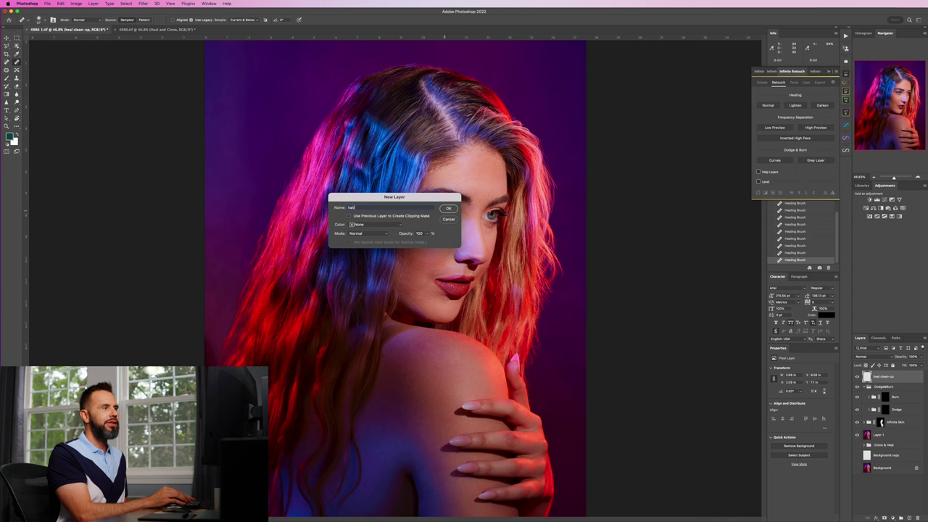
text( fix)
key(Return)
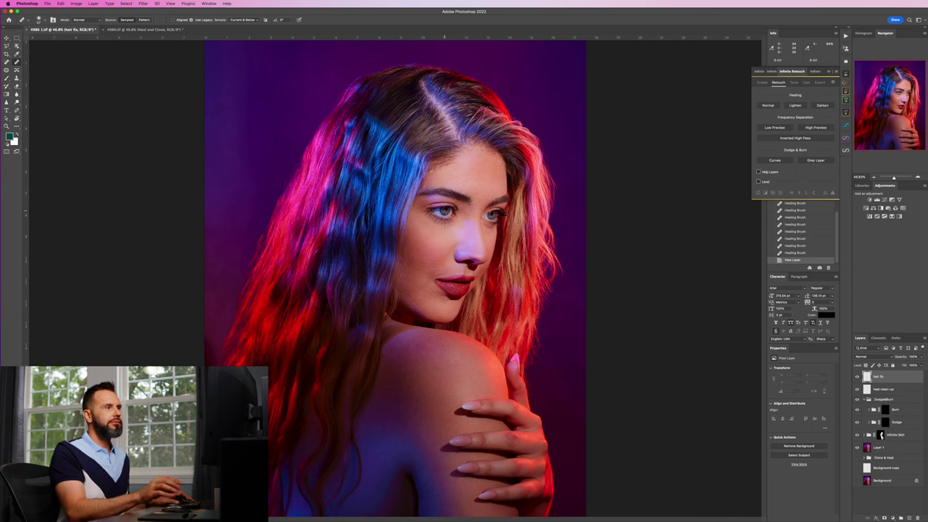
Step: Set the hair fix layer's blend mode to Color, with the Brush as the active tool
key(b)
click(874, 357)
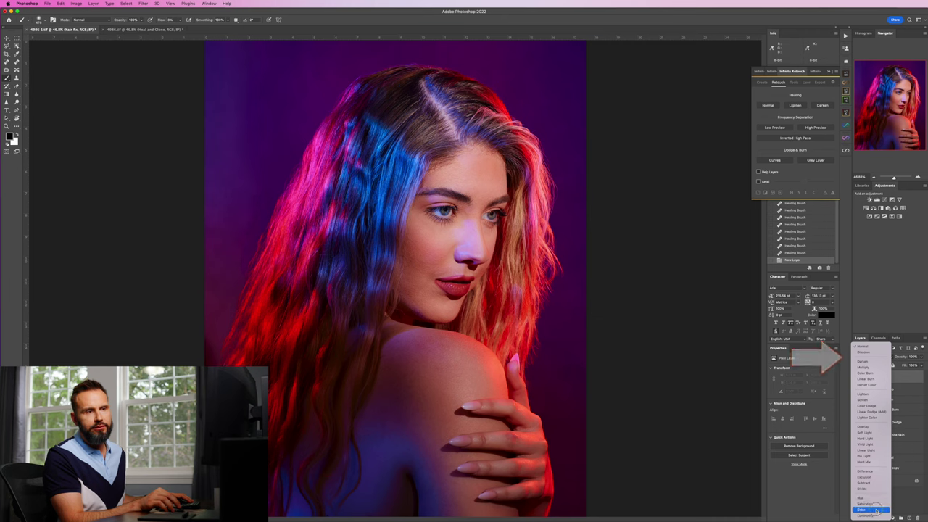
click(874, 510)
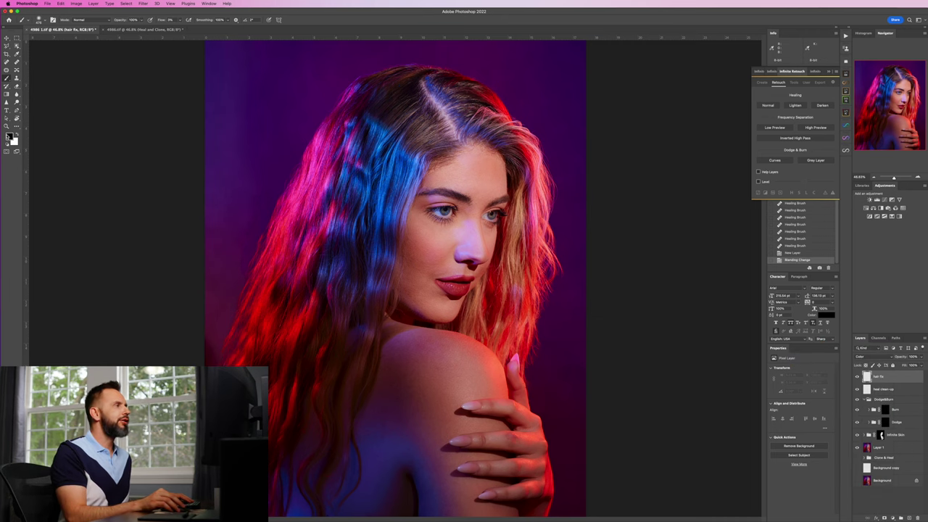
Step: Sample a bright blue from the lit hair as the foreground colour and darken it slightly in the Color Picker
click(9, 136)
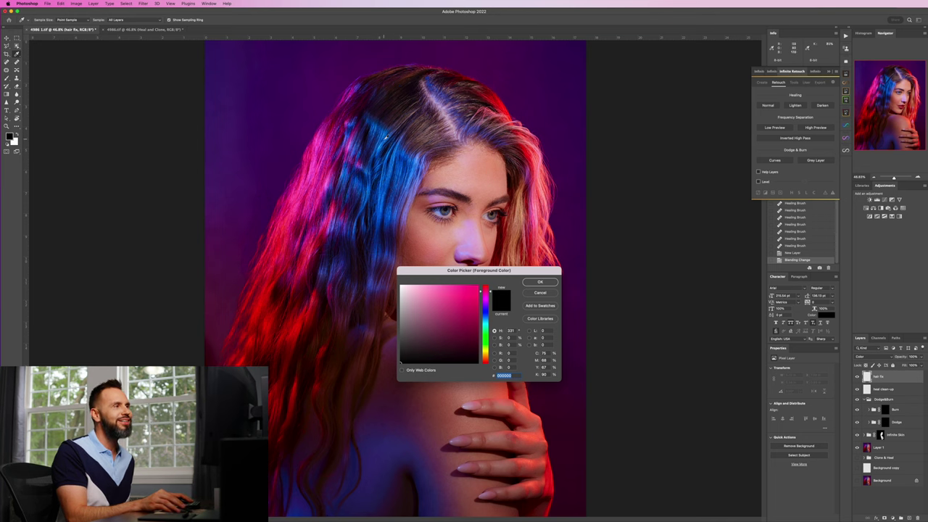
click(386, 136)
click(385, 135)
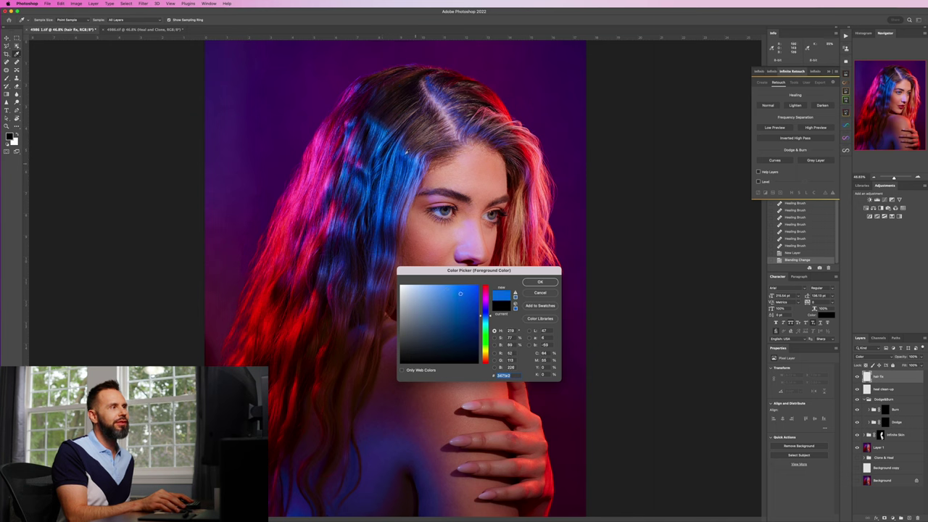
click(460, 300)
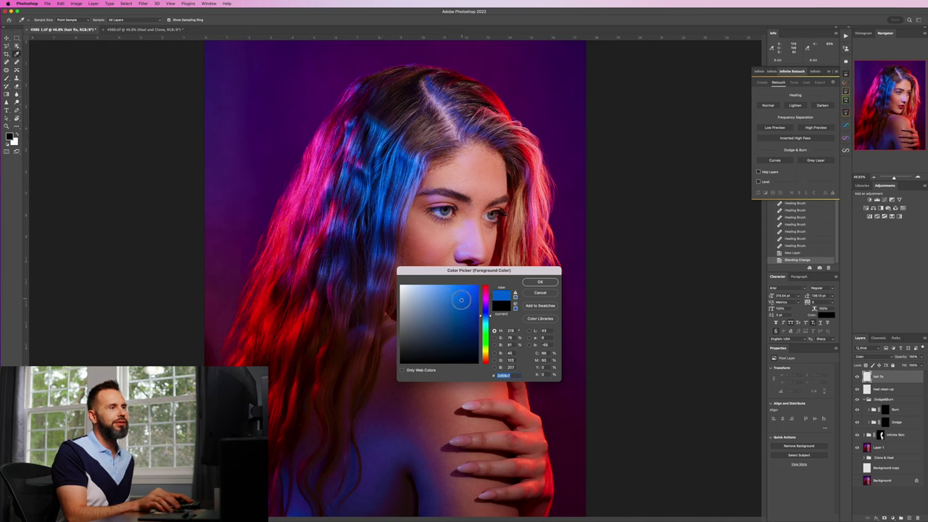
click(540, 282)
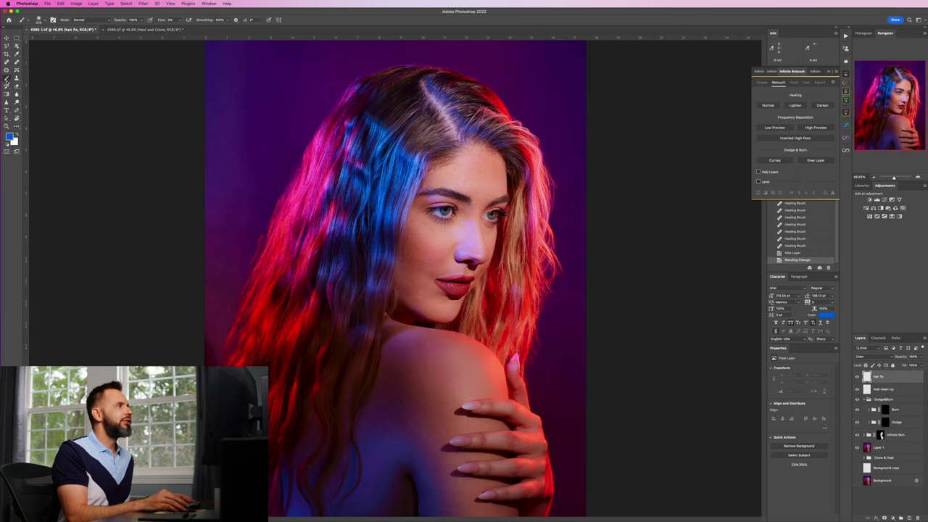
Step: Paint the blue over the brown hair on both sides of the parting with a soft brush at 100% flow
right_click(259, 130)
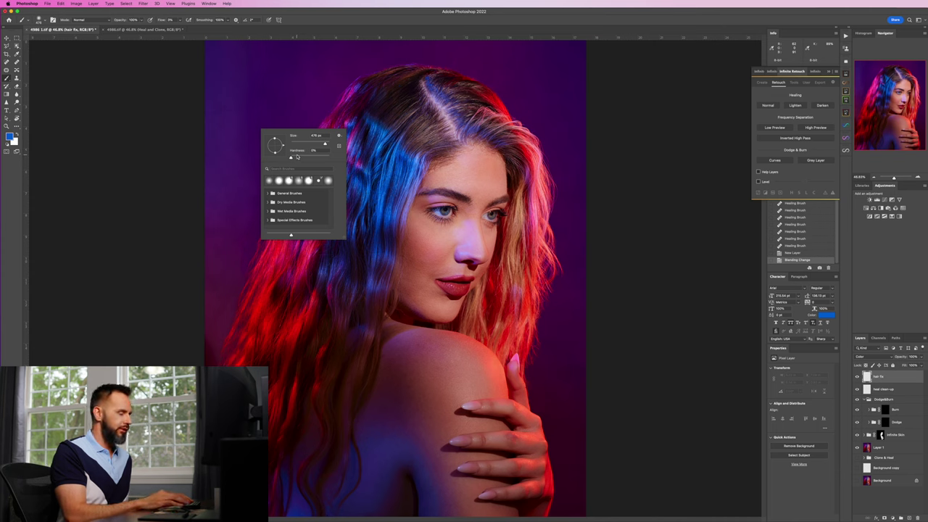
key(Return)
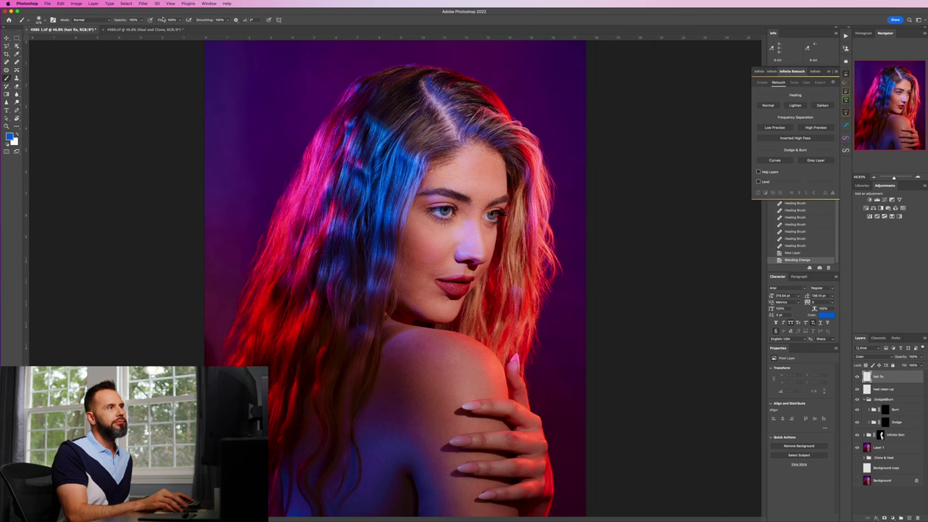
mouse_move(436, 149)
mouse_down()
mouse_move(384, 111)
mouse_move(391, 94)
mouse_move(408, 92)
mouse_move(440, 142)
mouse_move(411, 135)
mouse_up()
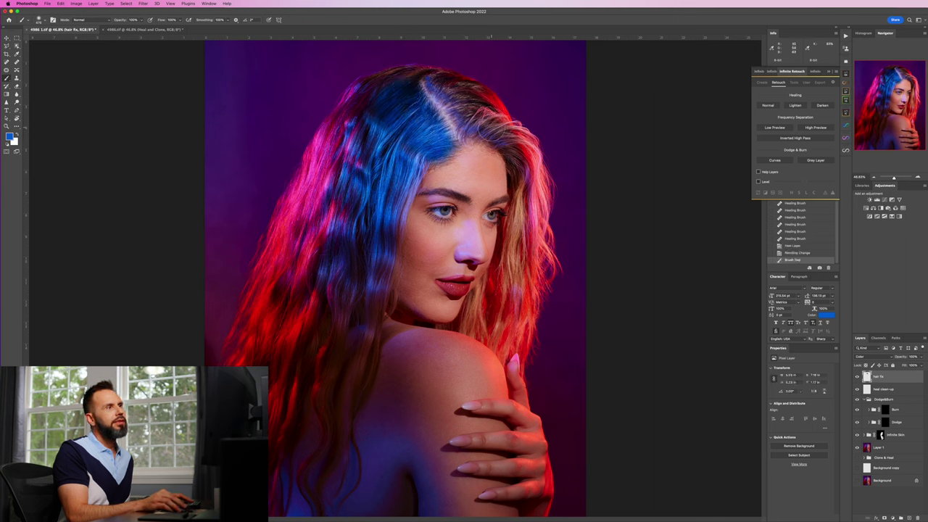
drag(445, 78, 448, 85)
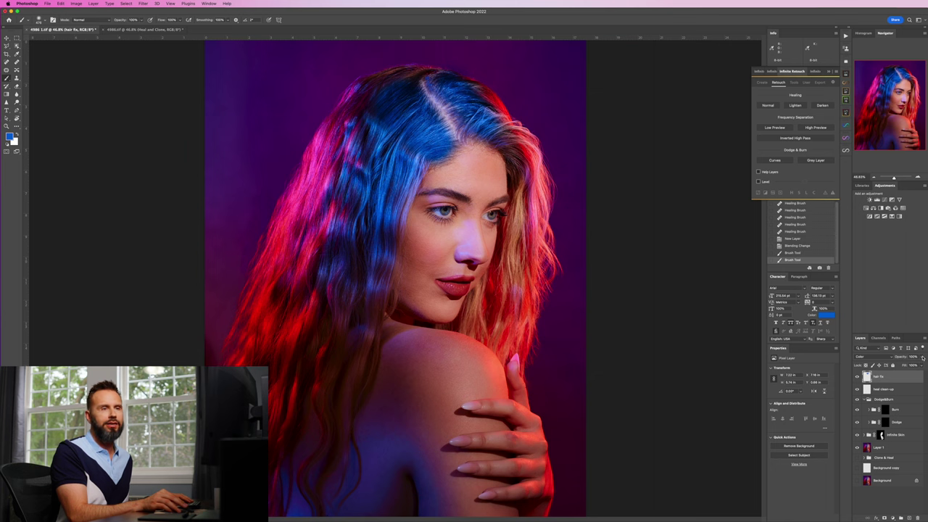
Step: Lower the hair fix layer's opacity to soften the blue, and compare the portrait with the layer hidden and shown
drag(917, 364, 915, 365)
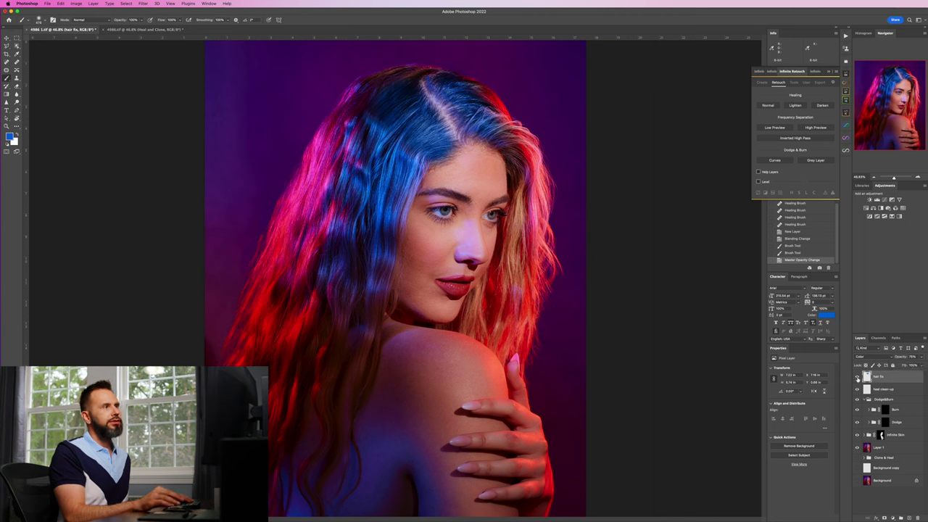
click(858, 378)
click(857, 377)
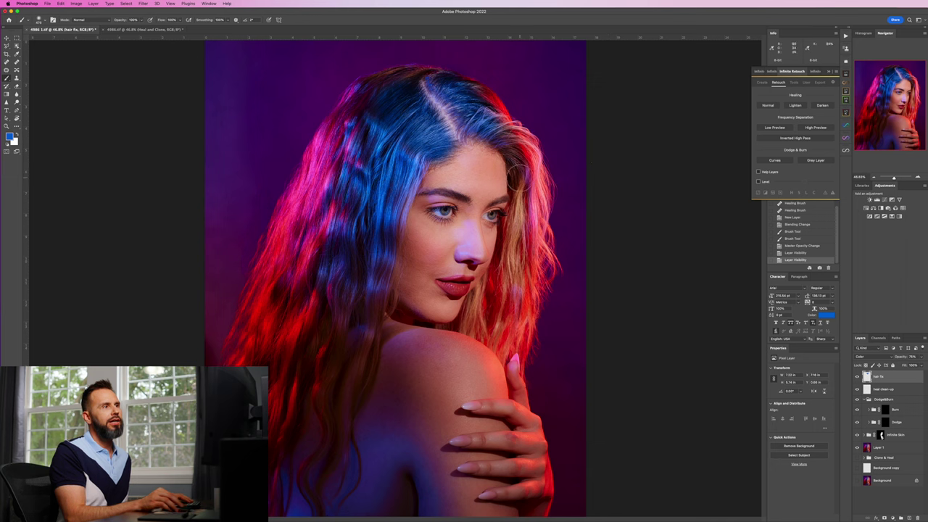
Step: Try extending the blue onto the hair beside the far temple with a resized brush, and compare with the hair fix layer hidden and shown
click(700, 276)
key(ctrl+z)
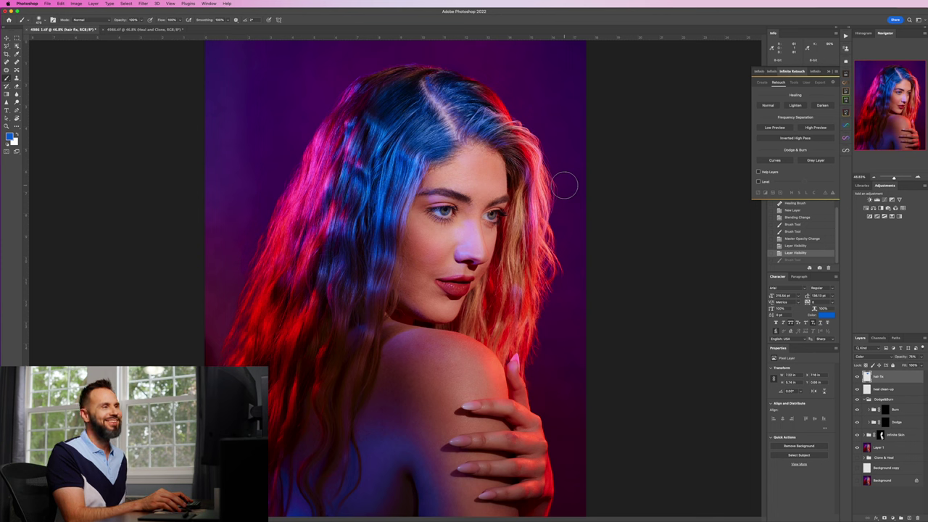
right_click(516, 164)
drag(581, 177, 579, 178)
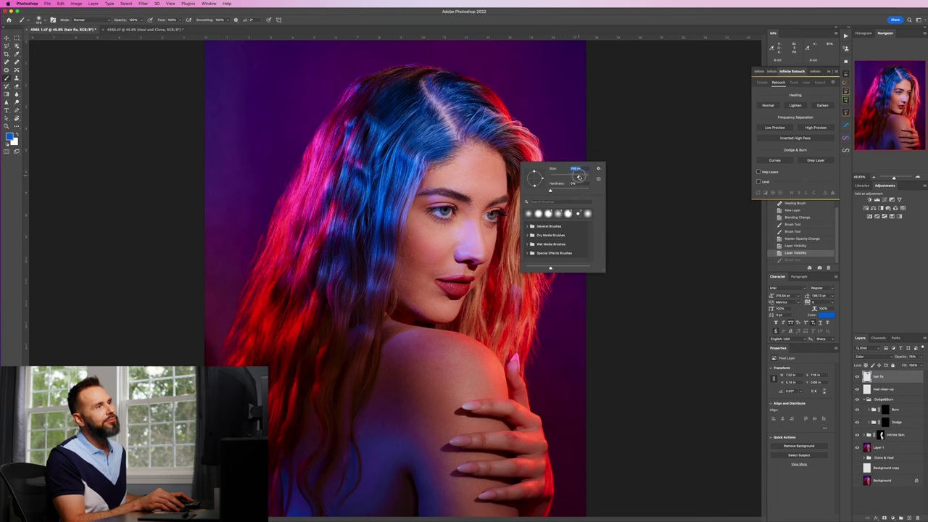
click(509, 148)
drag(517, 181, 504, 144)
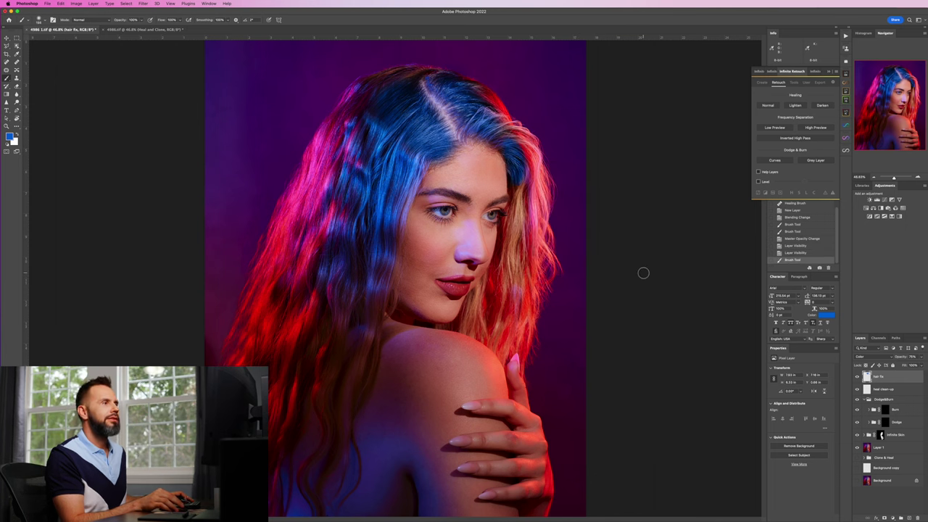
key(ctrl+z)
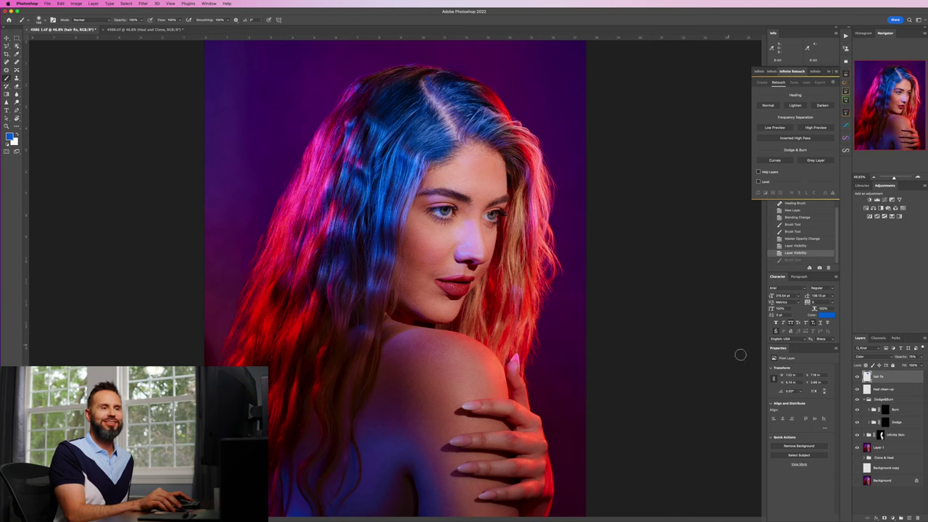
click(857, 377)
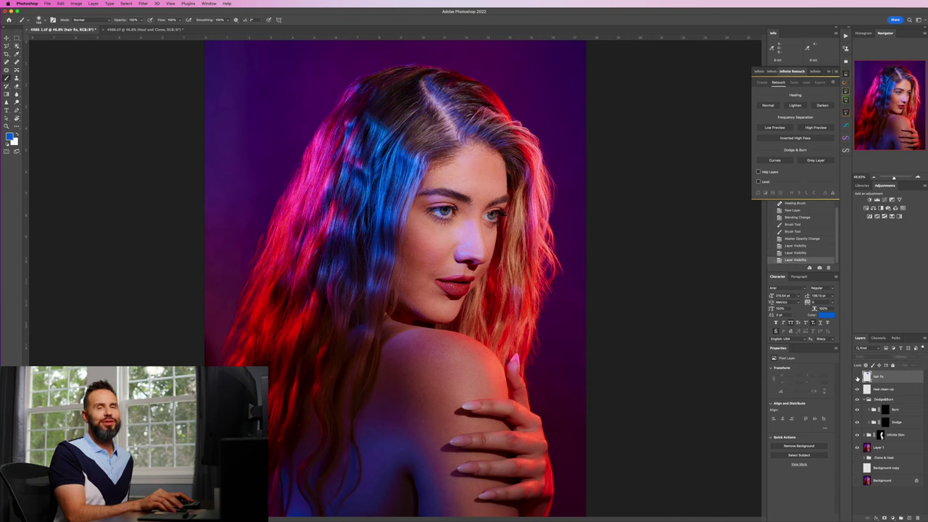
click(857, 377)
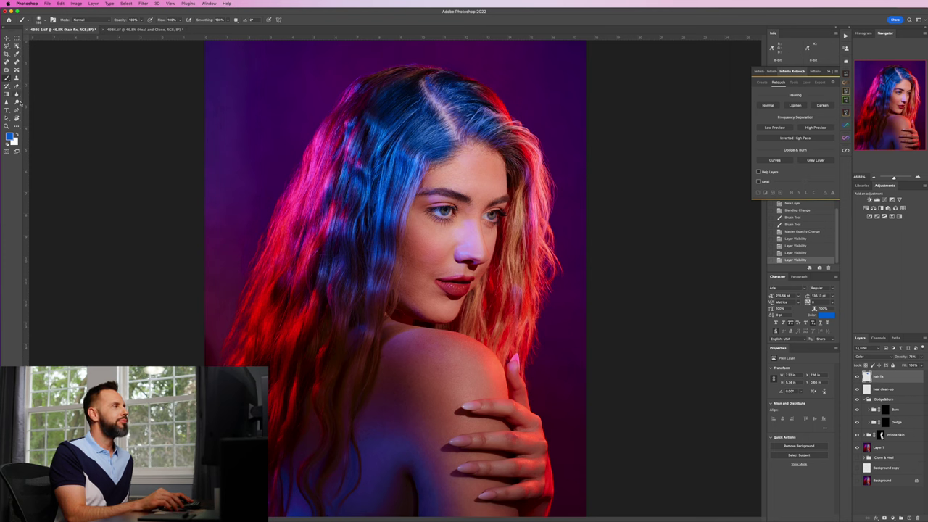
key(x)
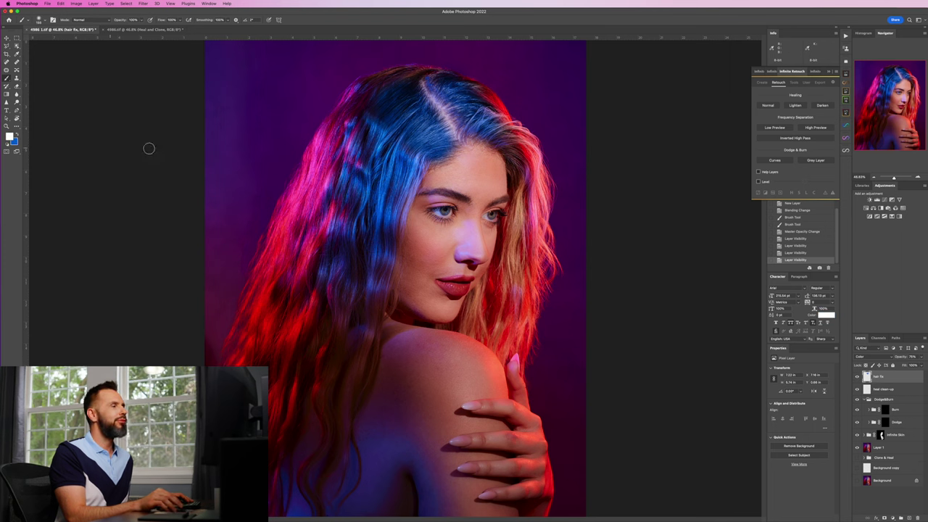
right_click(458, 190)
click(512, 193)
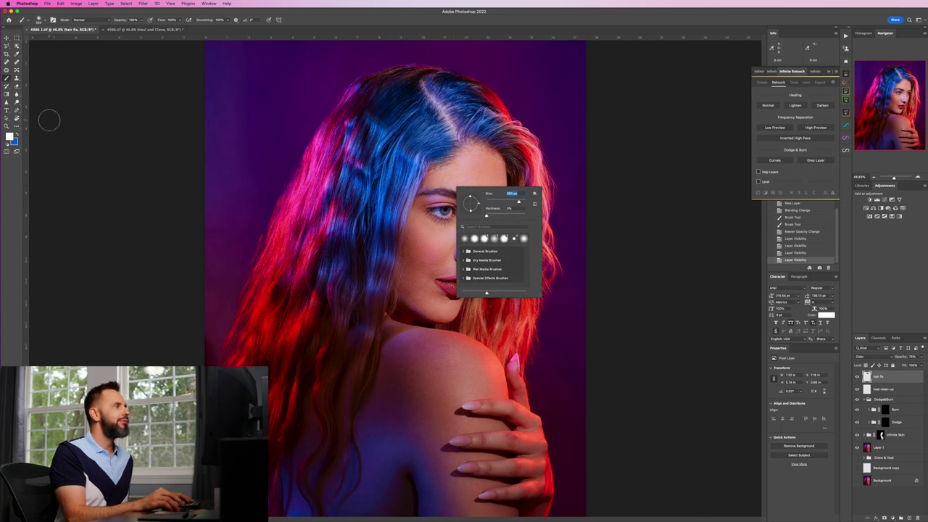
Step: Erase excess blue from the far-side hair above the forehead with a soft 444 px Eraser, comparing before and after
click(17, 85)
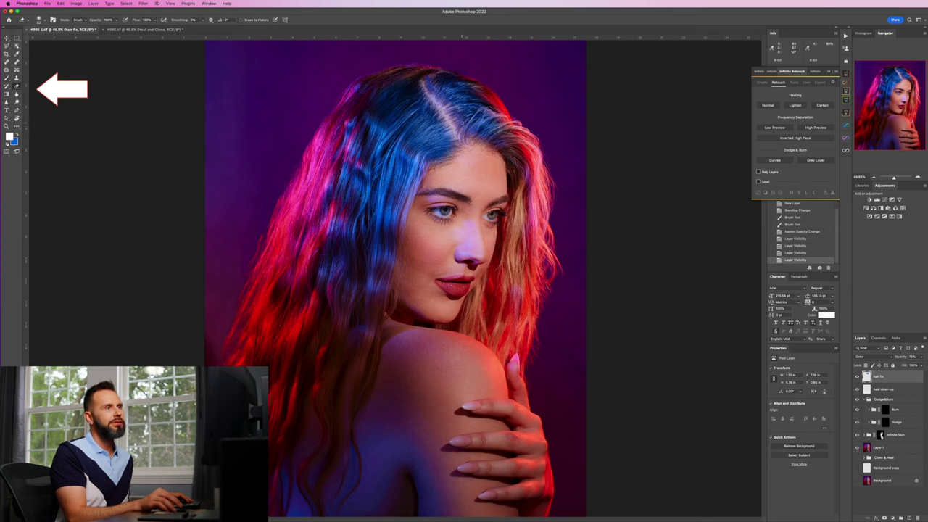
right_click(450, 208)
click(509, 213)
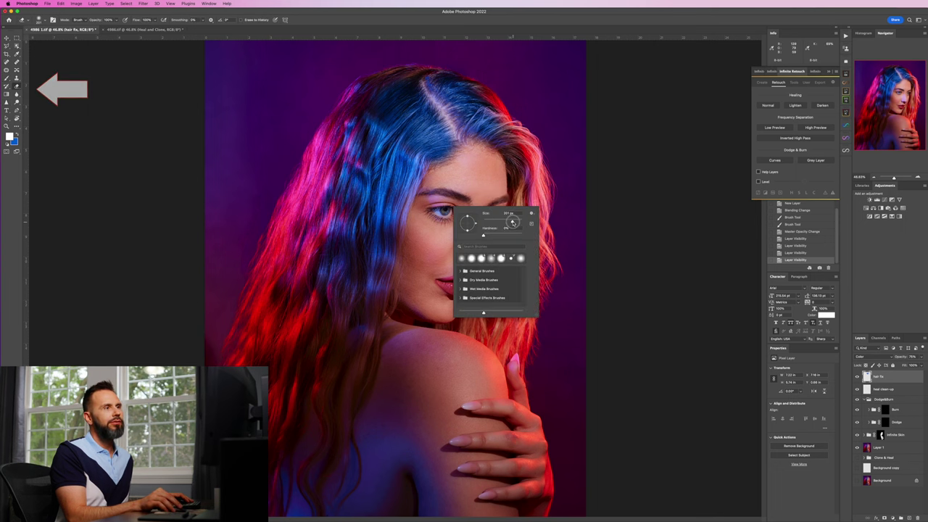
text(444)
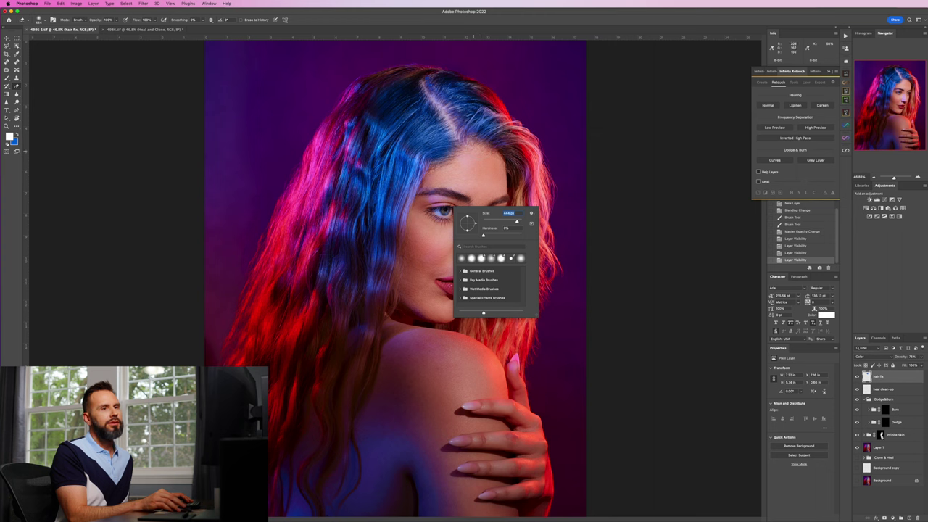
key(Return)
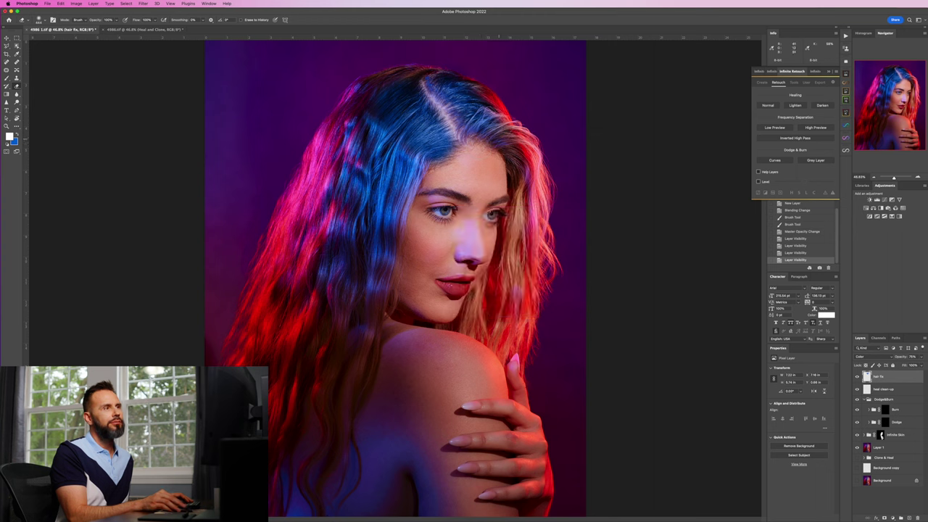
click(512, 142)
key(ctrl+z)
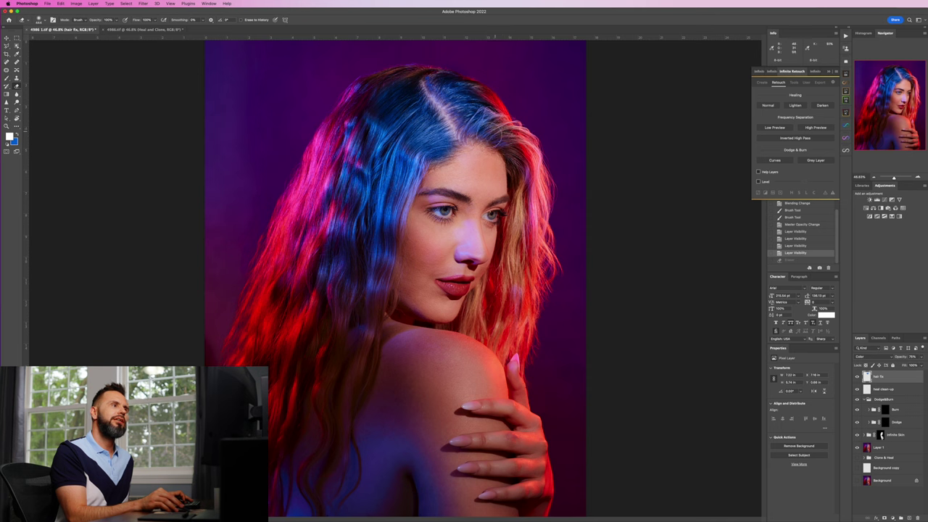
key(ctrl+shift+z)
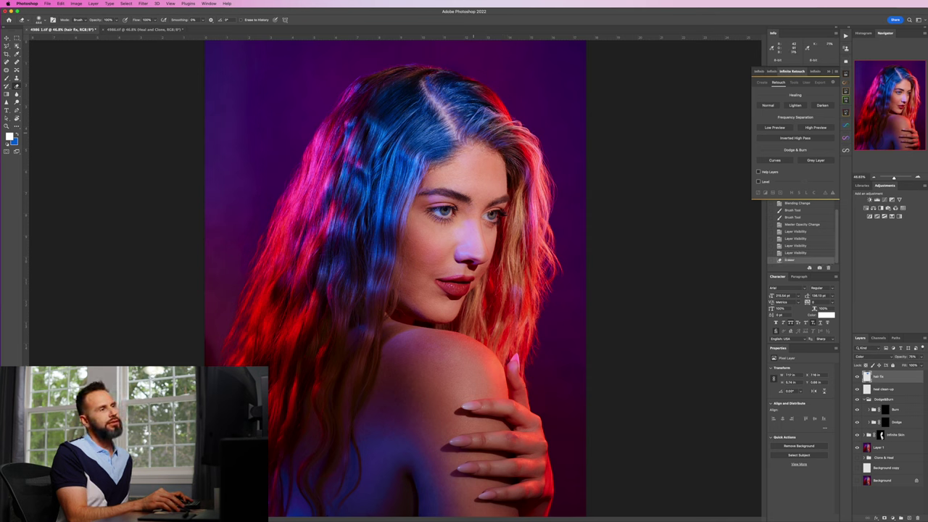
Step: Erase more of the blue's outer edge near the far temple, and compare the hair before and after both erasures
click(512, 168)
key(ctrl+z)
key(ctrl+z)
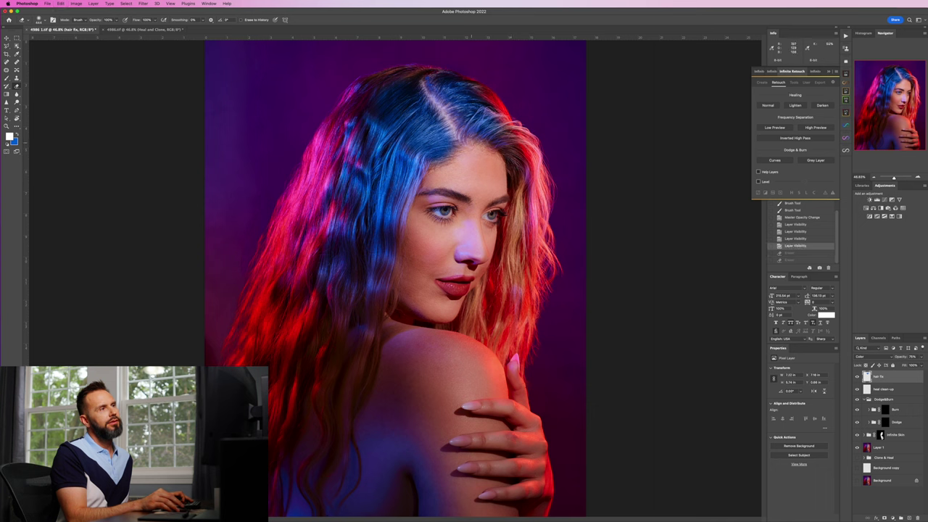
key(ctrl+shift+z)
key(ctrl+shift+z)
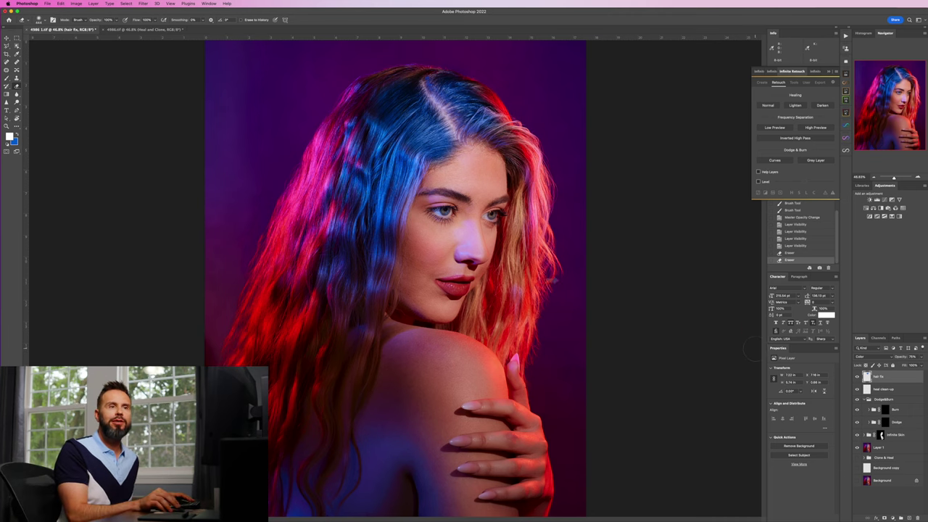
Step: Create a new layer named BG above the hair fix layer
click(923, 338)
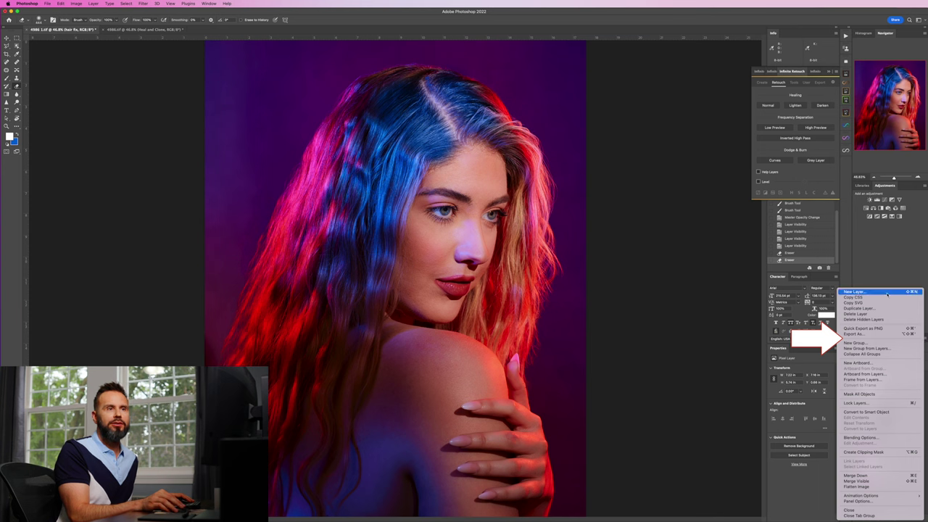
click(887, 293)
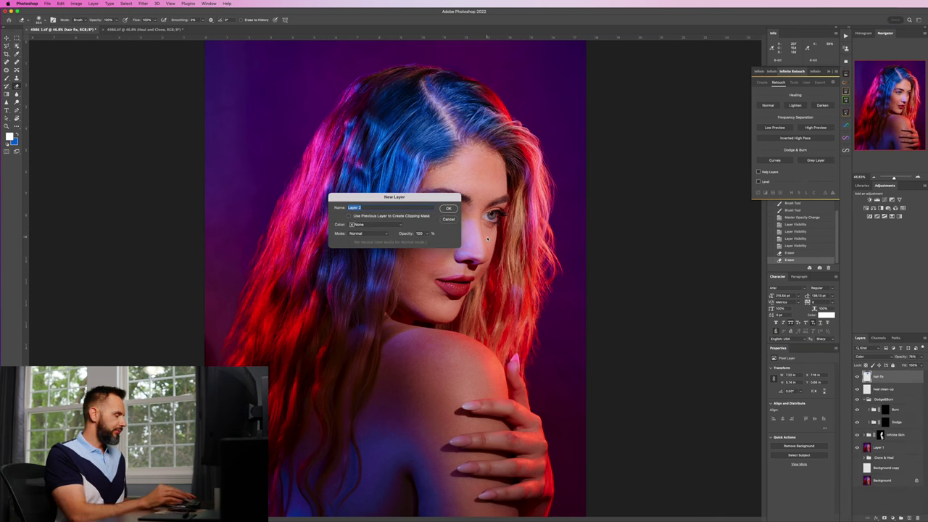
text(hair)
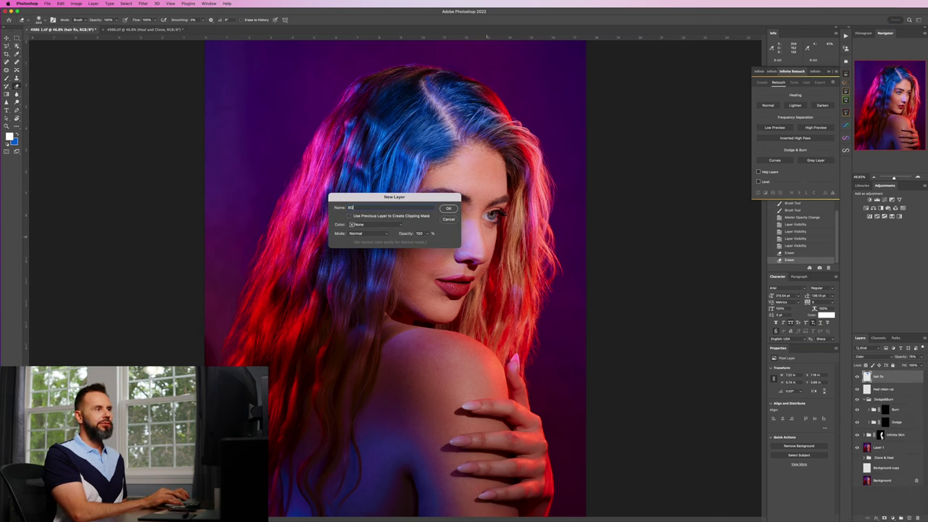